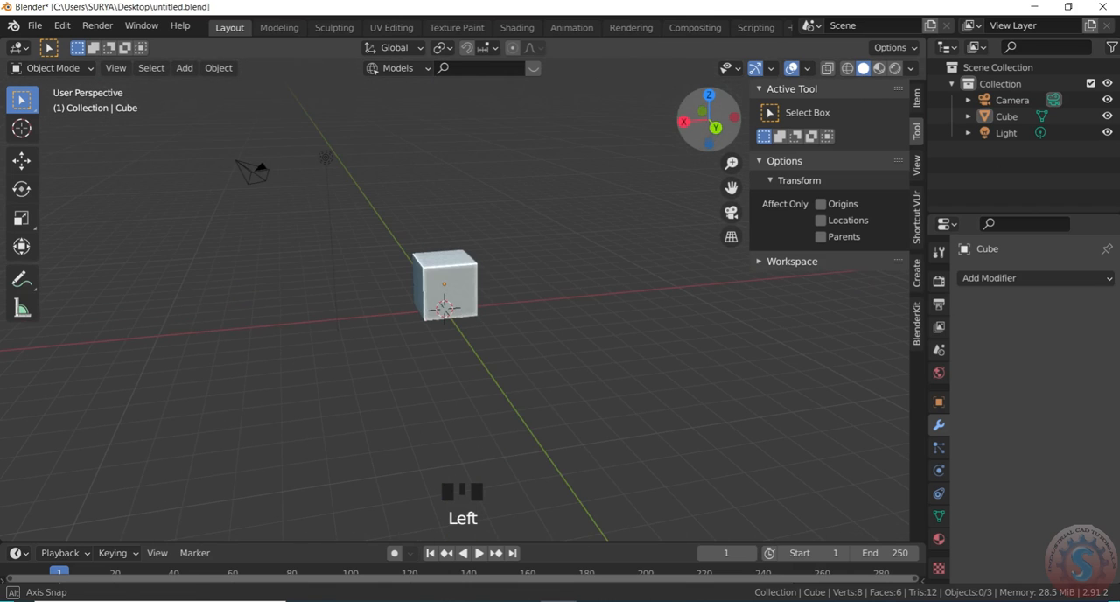
- Select the default cube and set its X dimension to 8 m
scroll(499, 300, up, 2)
scroll(534, 304, down, 2)
scroll(525, 311, up, 1)
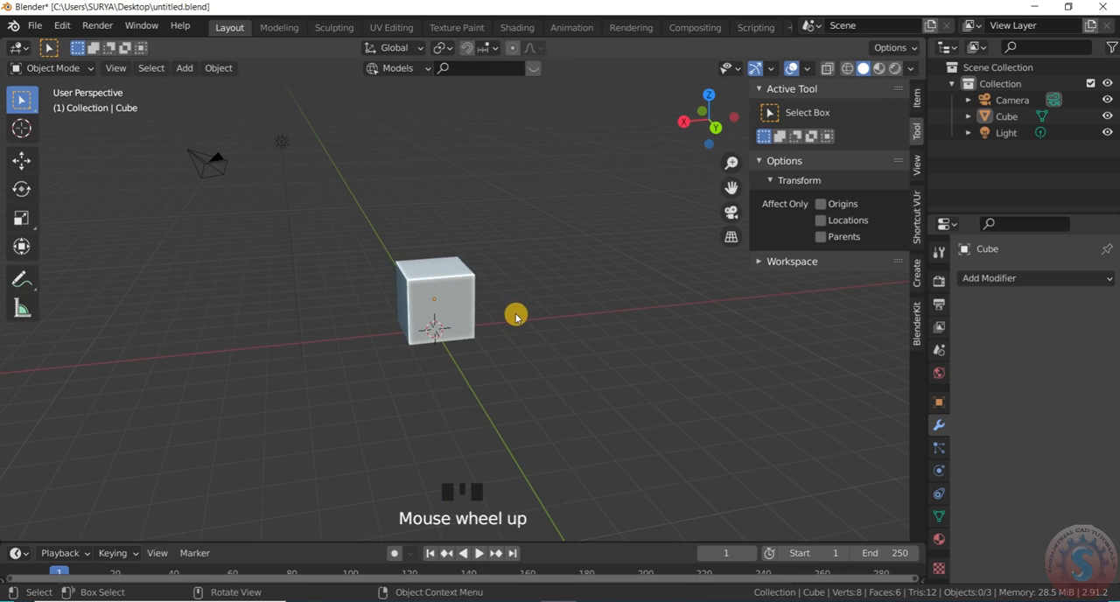
drag(669, 134, 645, 157)
scroll(479, 311, up, 2)
click(479, 310)
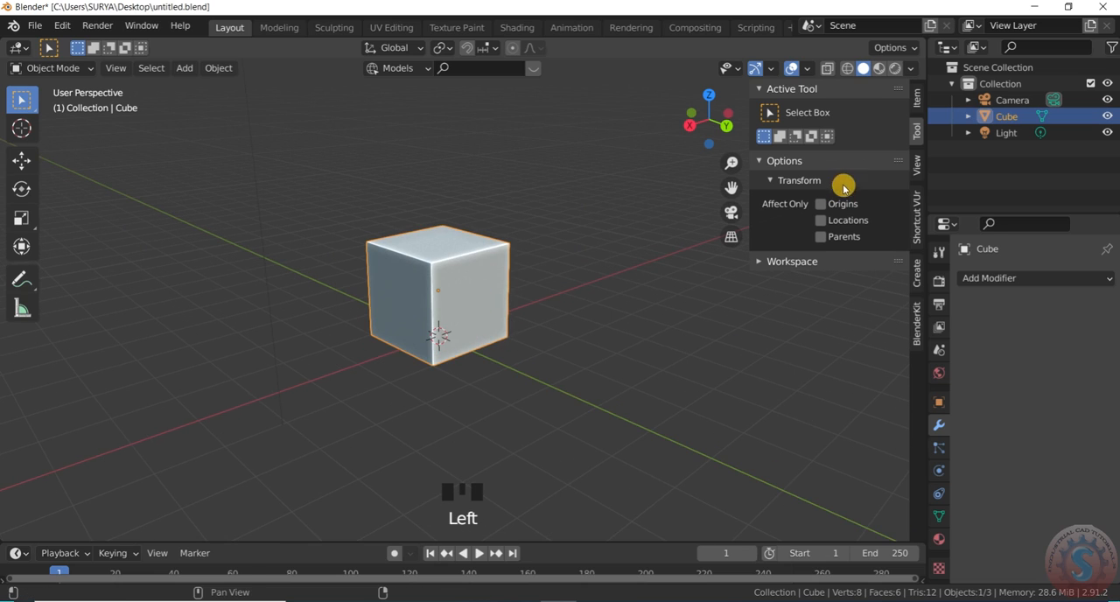
key(n)
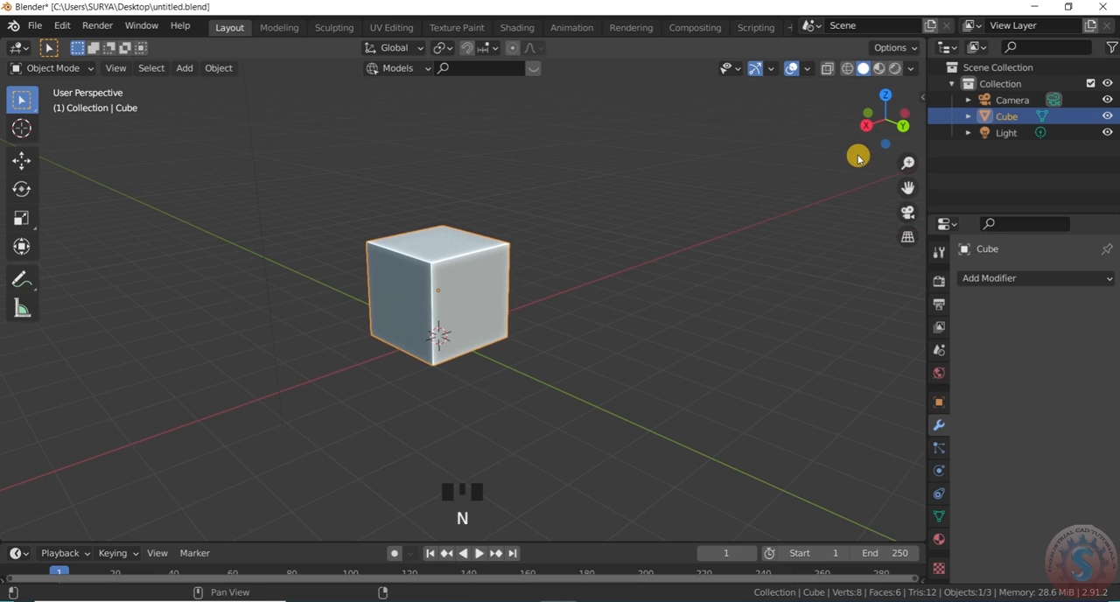
key(n)
click(917, 98)
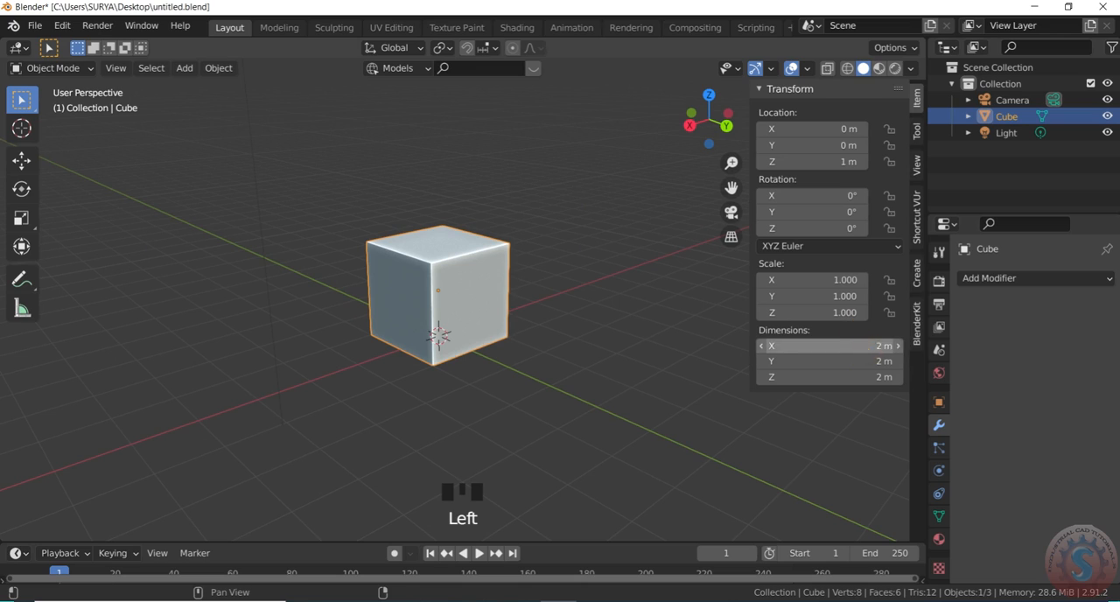
click(867, 348)
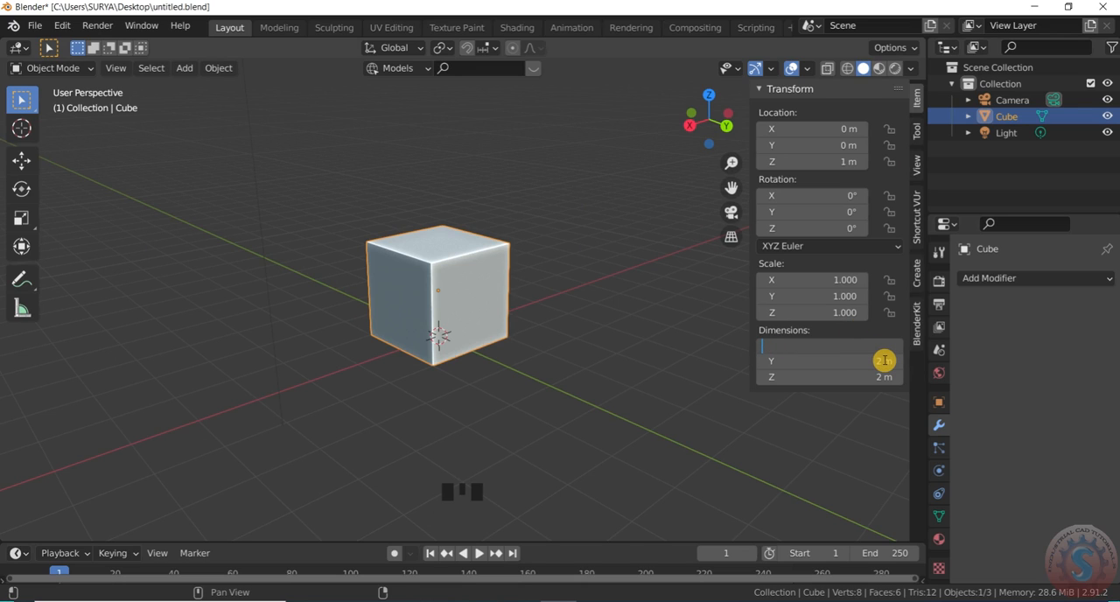
text(8)
key(Return)
- Select the light and move it along the X axis
scroll(616, 348, down, 2)
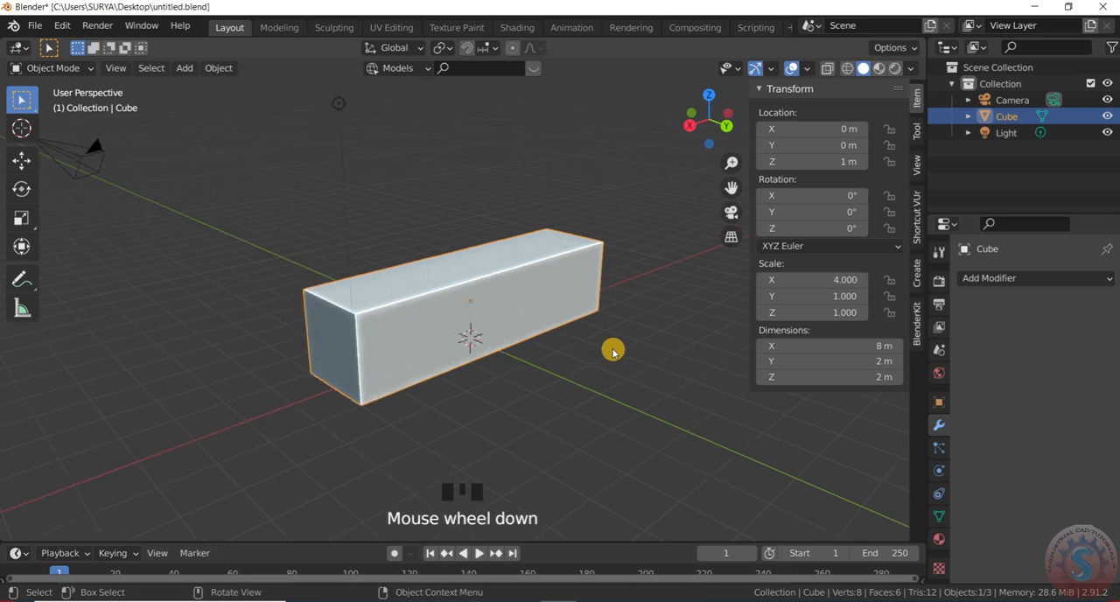
alt+drag(616, 348, 375, 283)
scroll(509, 351, down, 2)
scroll(508, 351, up, 2)
drag(691, 131, 604, 171)
scroll(327, 280, down, 3)
scroll(393, 245, up, 1)
click(402, 250)
scroll(402, 250, up, 1)
key(g)
key(x)
click(350, 261)
- Select the camera and the light, and hide both of them in the viewport
drag(704, 121, 687, 122)
scroll(580, 296, down, 3)
scroll(519, 370, up, 6)
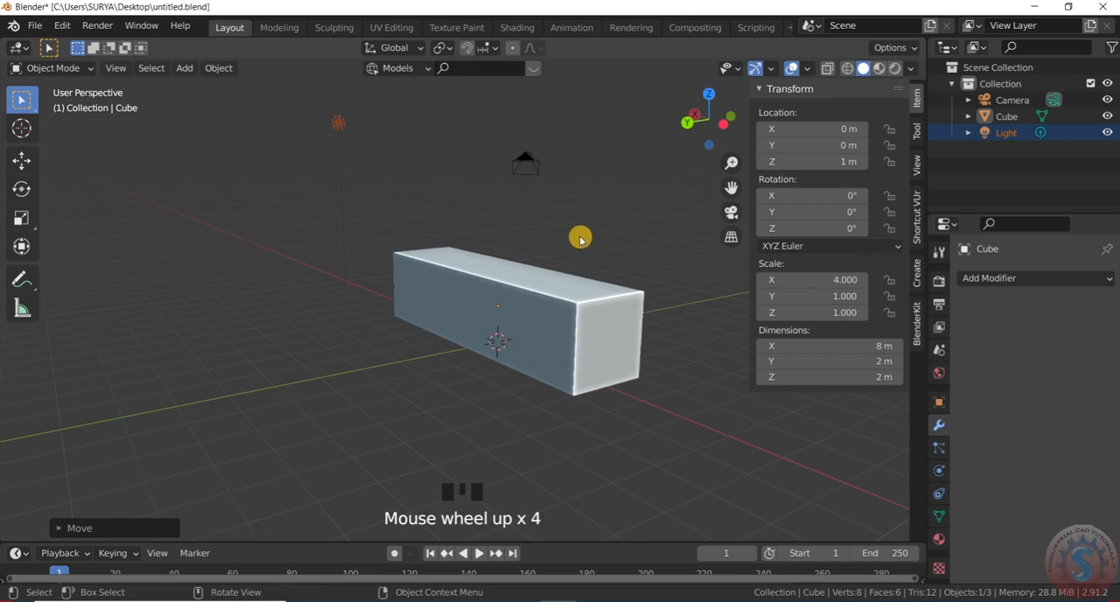
drag(707, 130, 699, 128)
scroll(504, 320, down, 3)
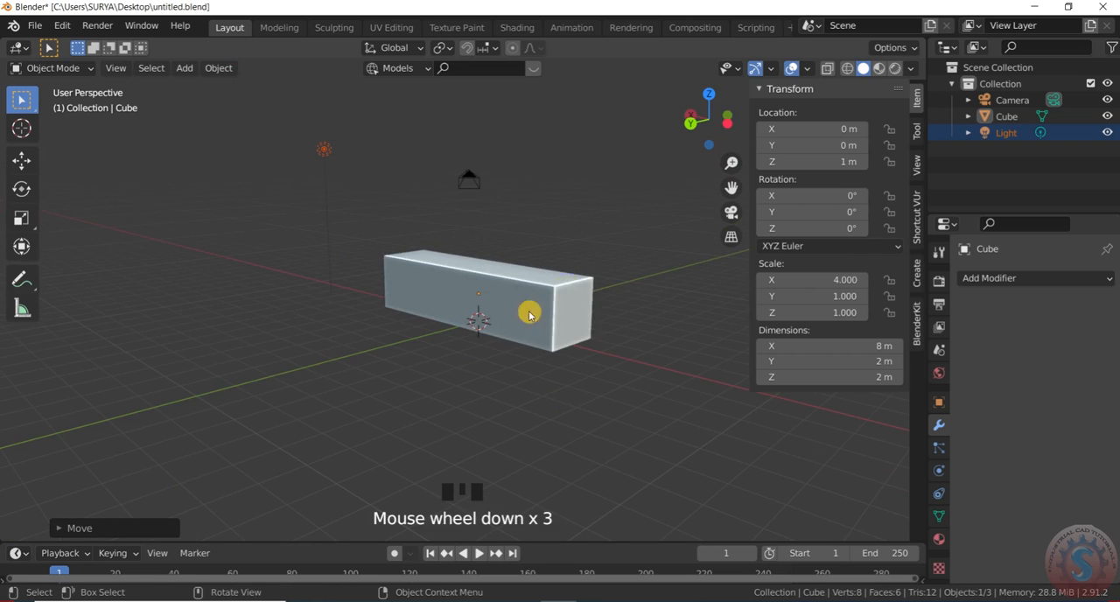
drag(535, 202, 417, 179)
drag(511, 217, 256, 123)
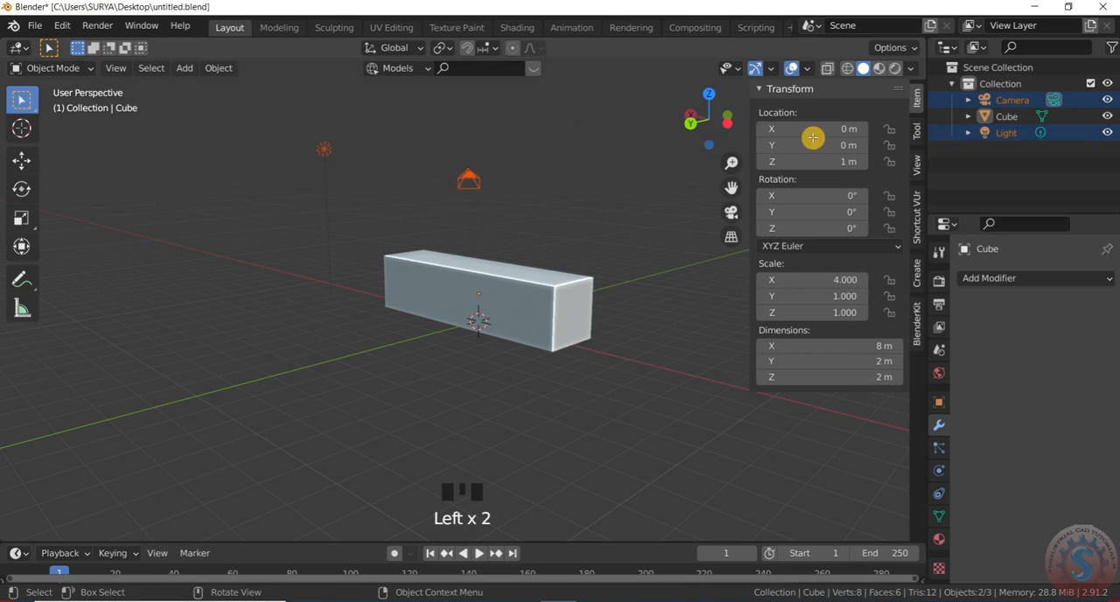
click(1106, 100)
click(1106, 132)
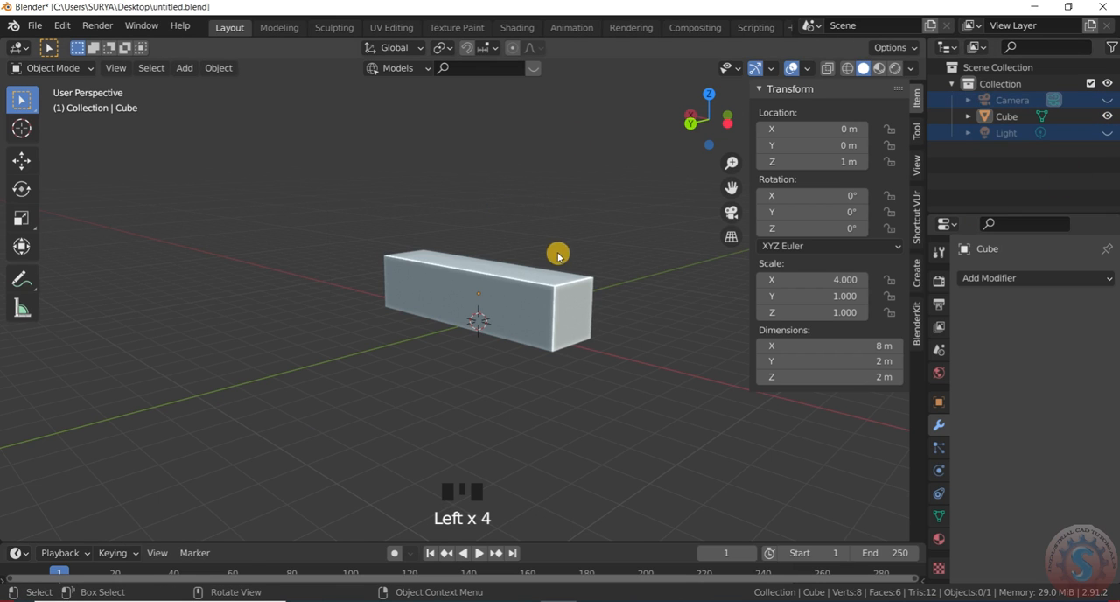
- Switch the elongated box into Edit Mode
scroll(558, 251, up, 1)
drag(703, 155, 678, 158)
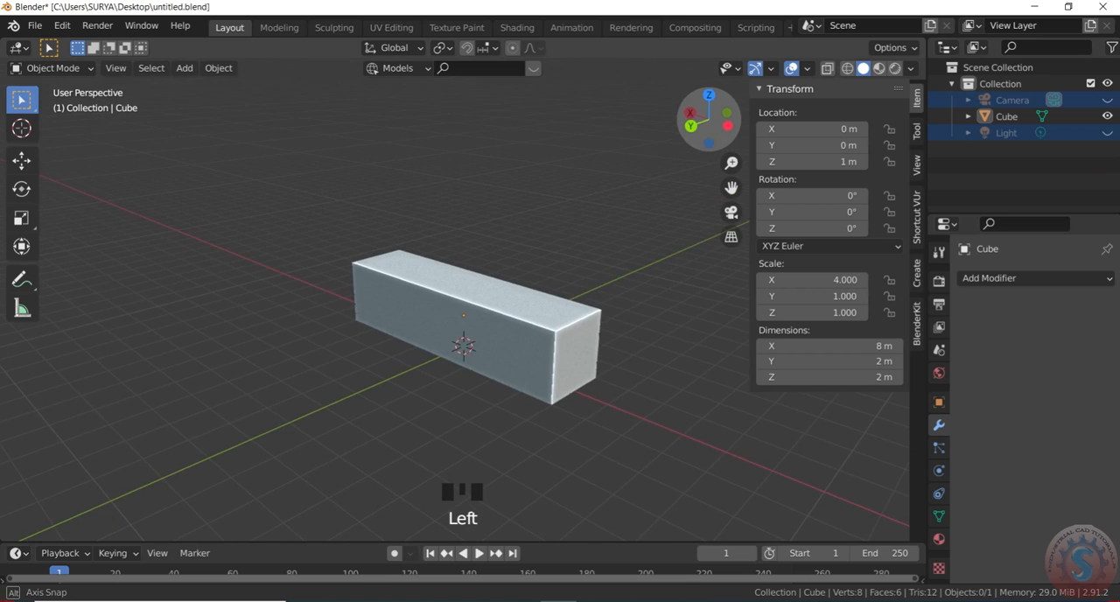
scroll(501, 322, up, 1)
click(50, 76)
click(53, 104)
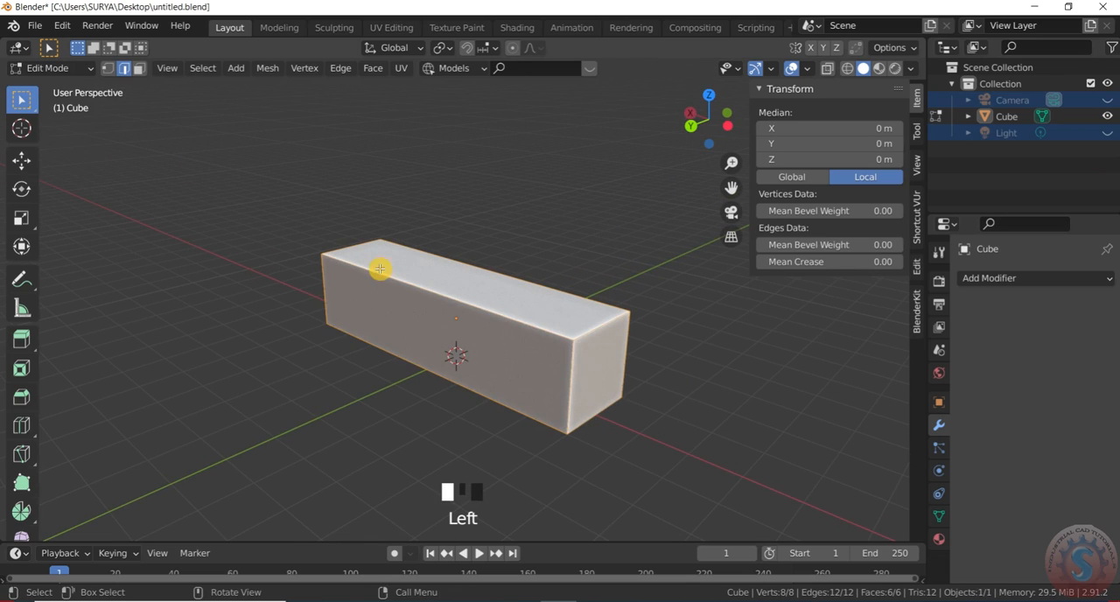
click(447, 302)
scroll(535, 325, up, 1)
scroll(557, 366, down, 1)
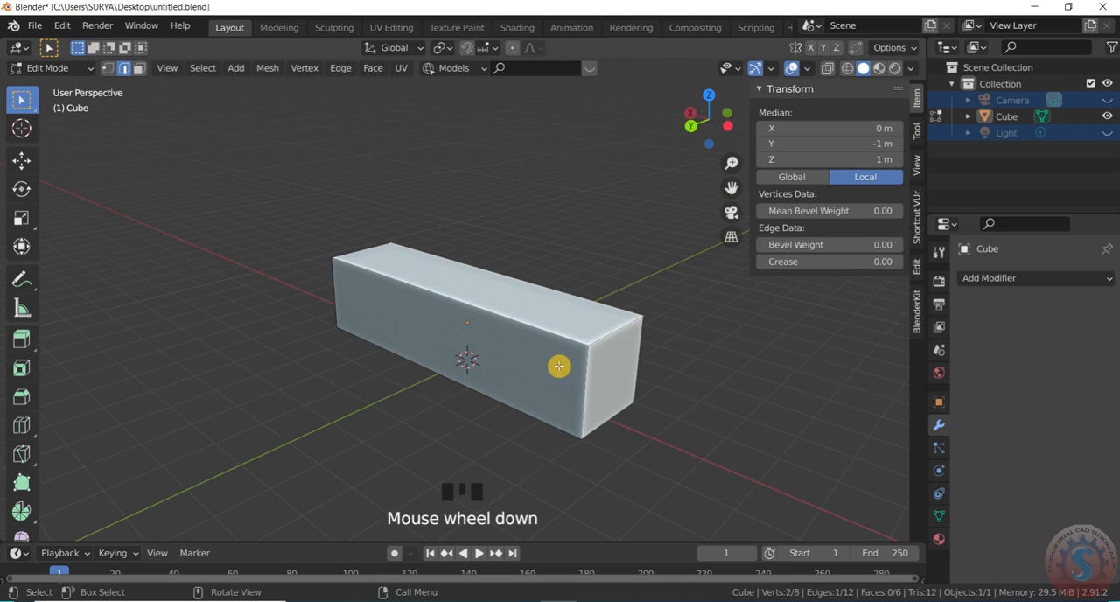
key(e)
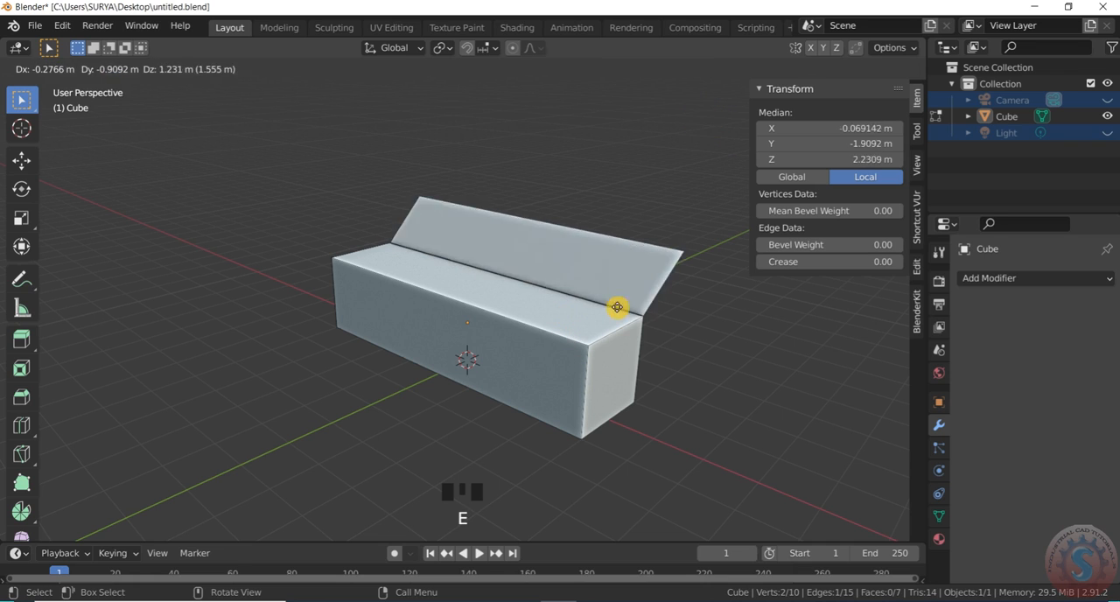
right_click(139, 83)
- Select the box's top face in face selection mode and extrude it about 0.13 m down into the box
click(140, 70)
click(462, 292)
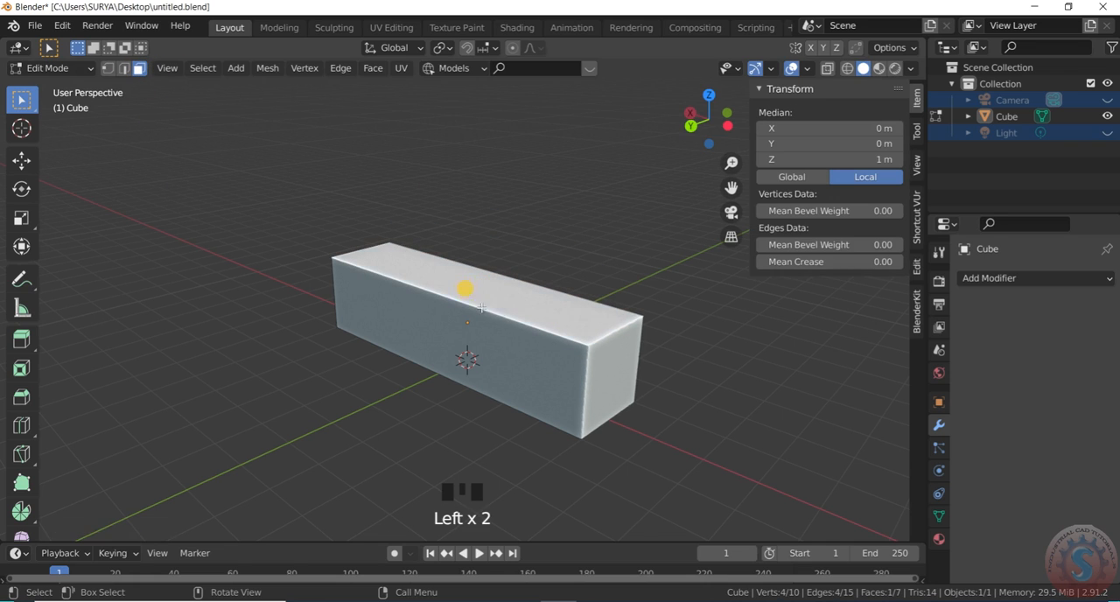
scroll(502, 319, up, 2)
key(e)
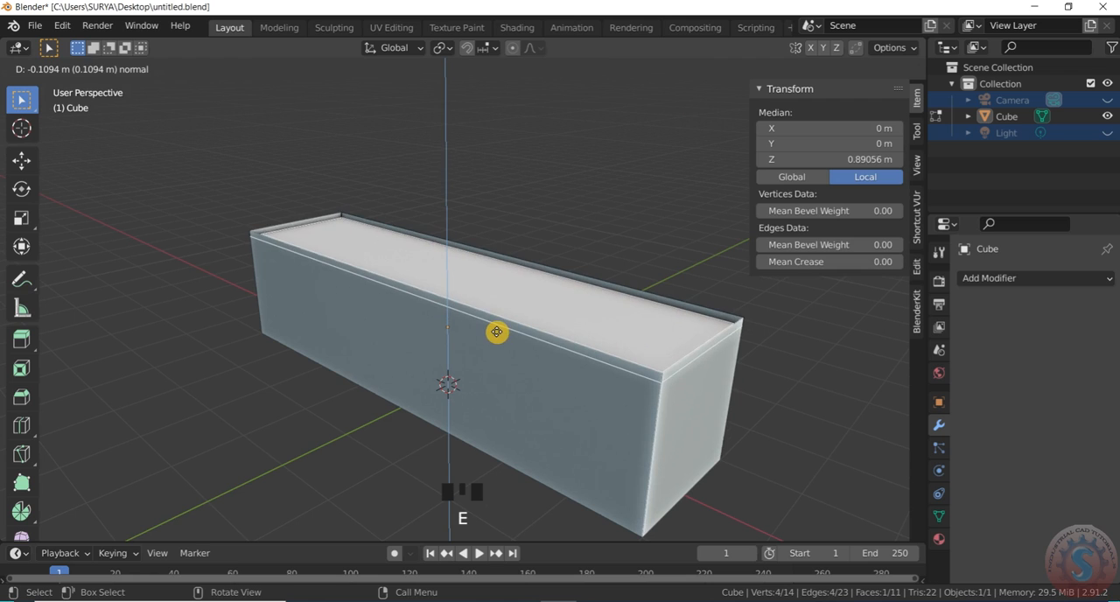
click(496, 332)
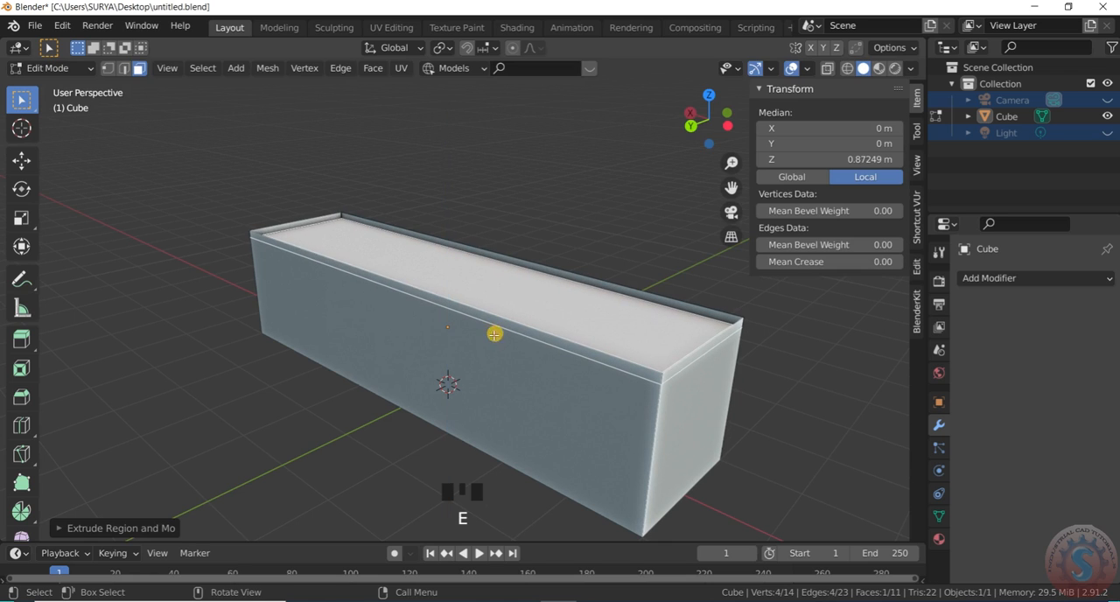
- Scale the recessed top face down to about 0.963 and deselect everything
scroll(503, 316, up, 1)
key(s)
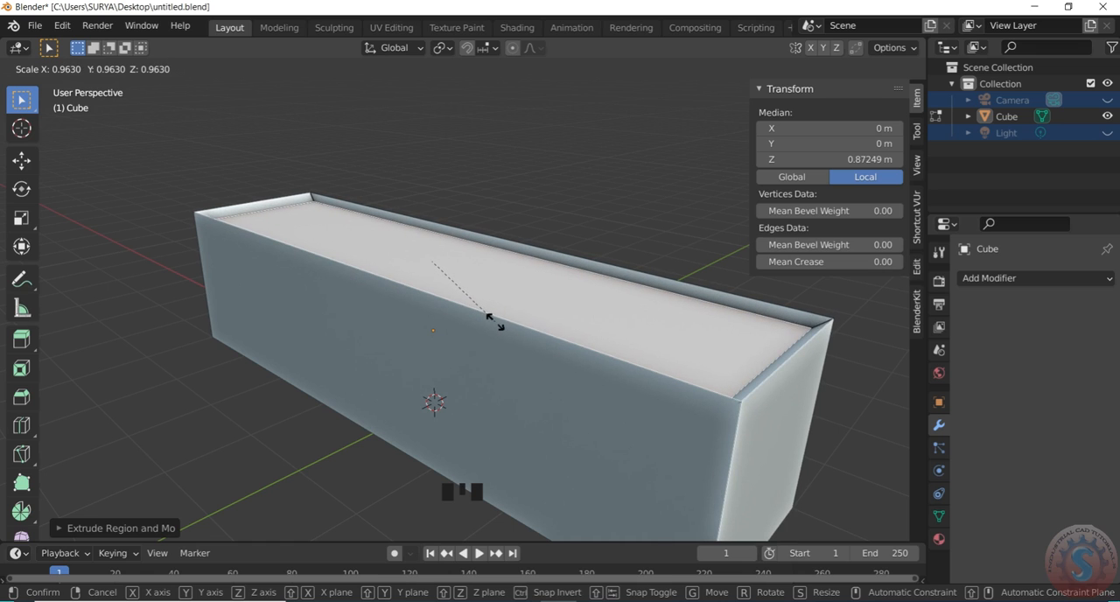
click(496, 324)
click(468, 148)
scroll(300, 200, down, 3)
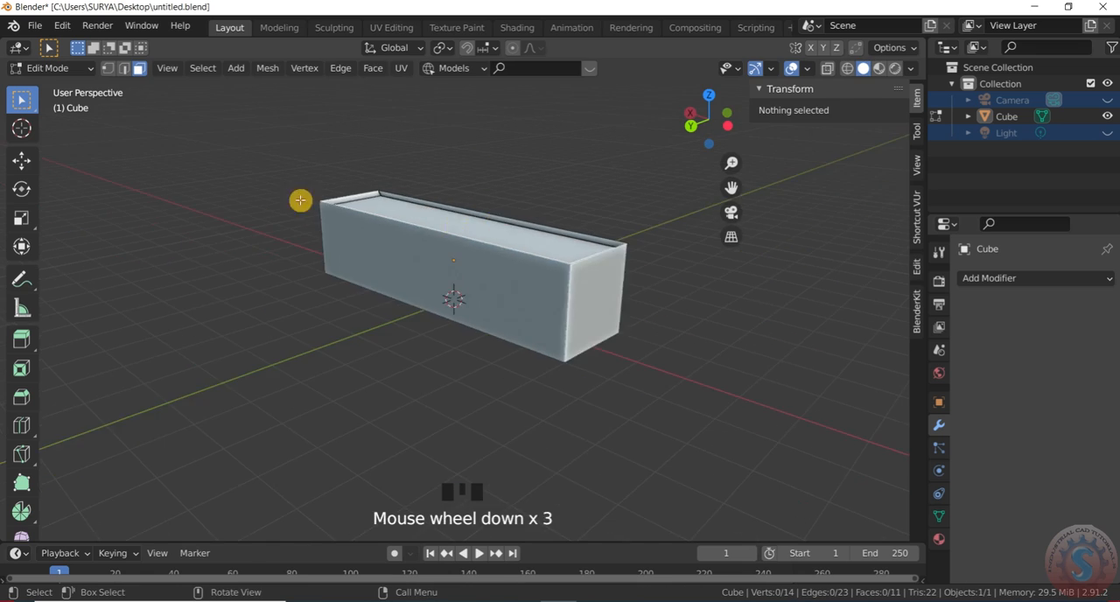
- Return to Object Mode, save the file and select the box
click(41, 68)
click(49, 88)
click(35, 25)
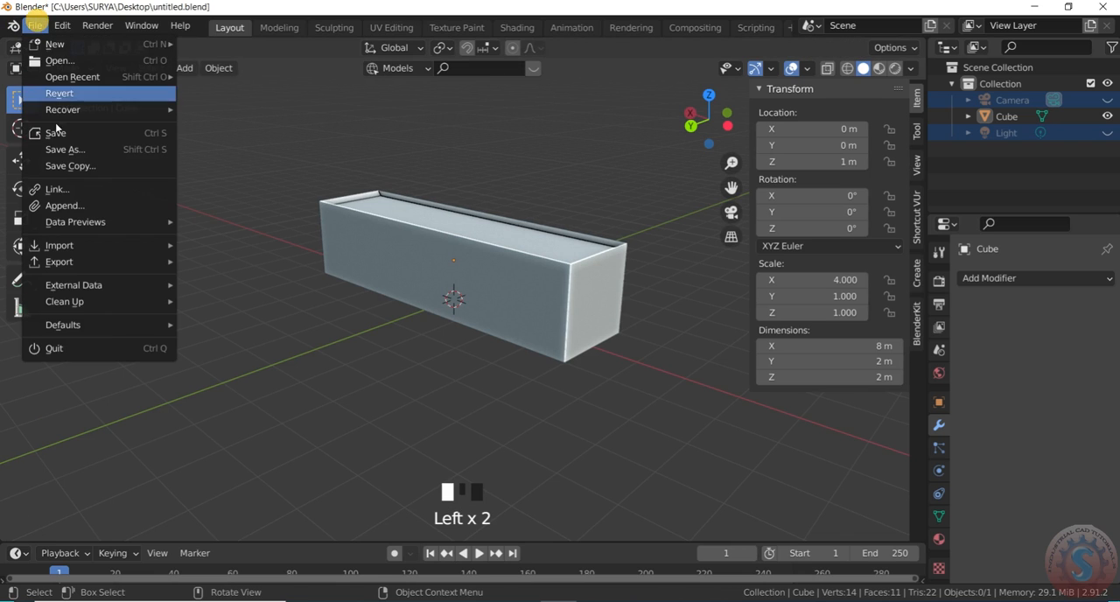
click(55, 136)
click(524, 295)
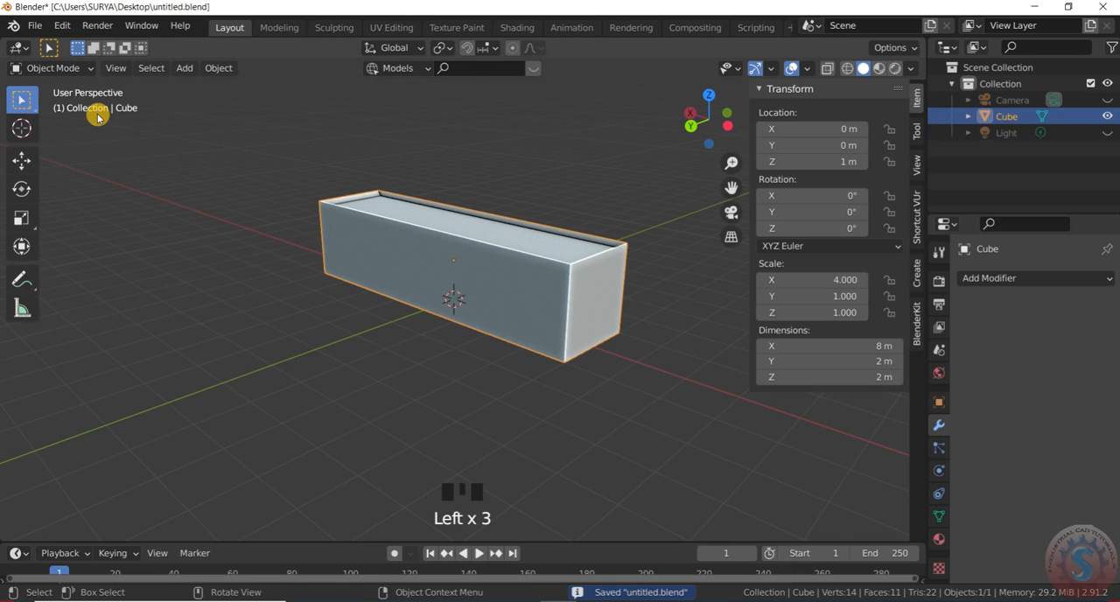
- Put the selected box back into Edit Mode for further mesh editing
key(KP_7)
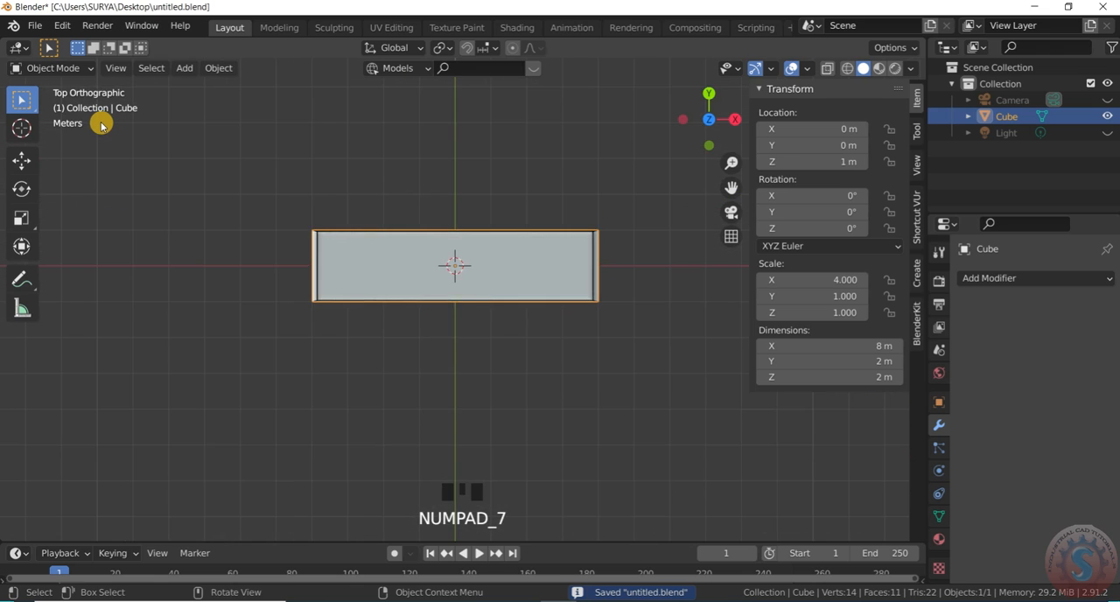
key(KP_3)
key(KP_1)
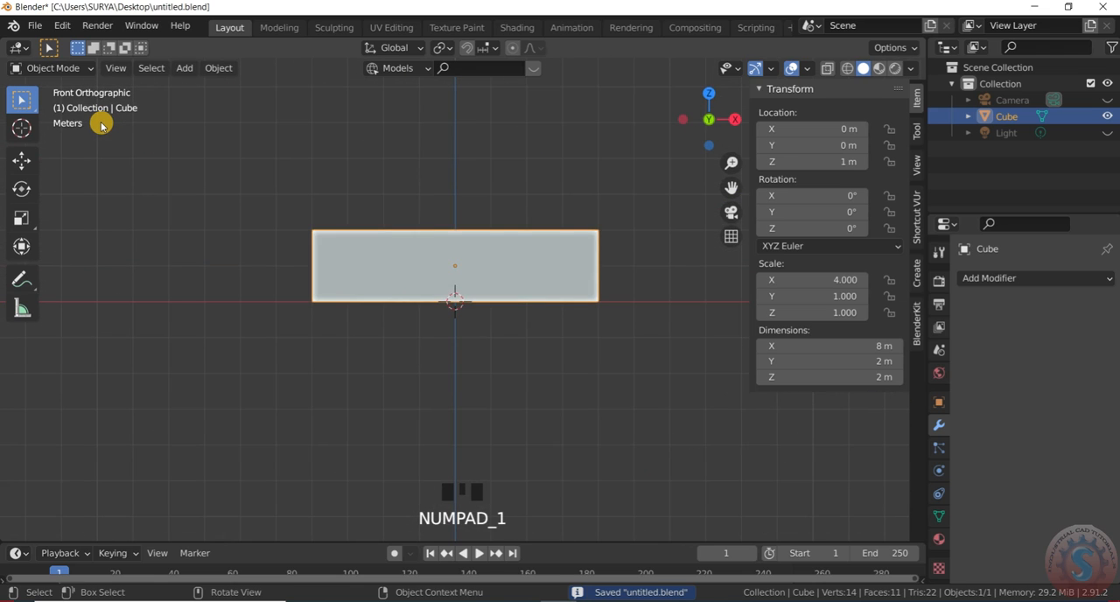
scroll(707, 112, down, 1)
scroll(707, 112, up, 1)
drag(707, 112, 688, 122)
click(58, 69)
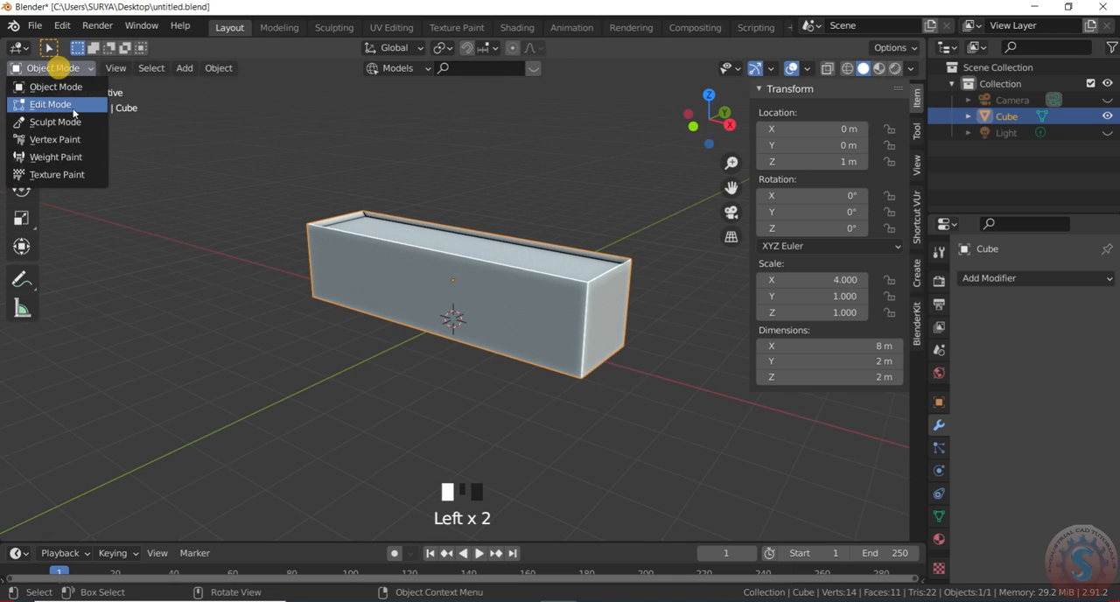
click(70, 103)
drag(92, 70, 52, 99)
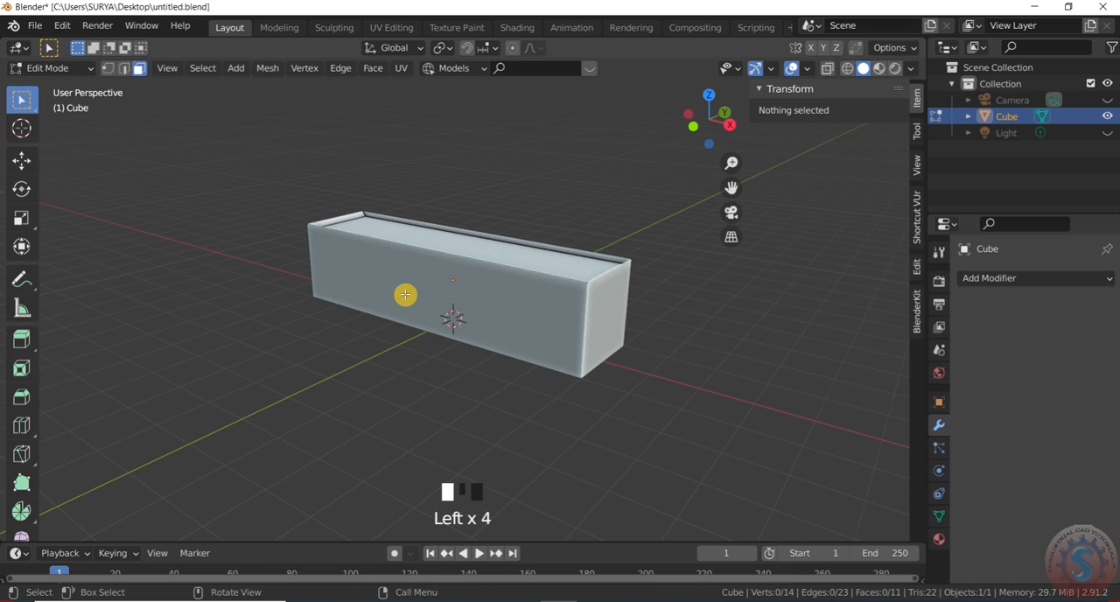
- Try to add a loop cut across the recessed top face, slid toward the far end, and undo it
key(ctrl+r)
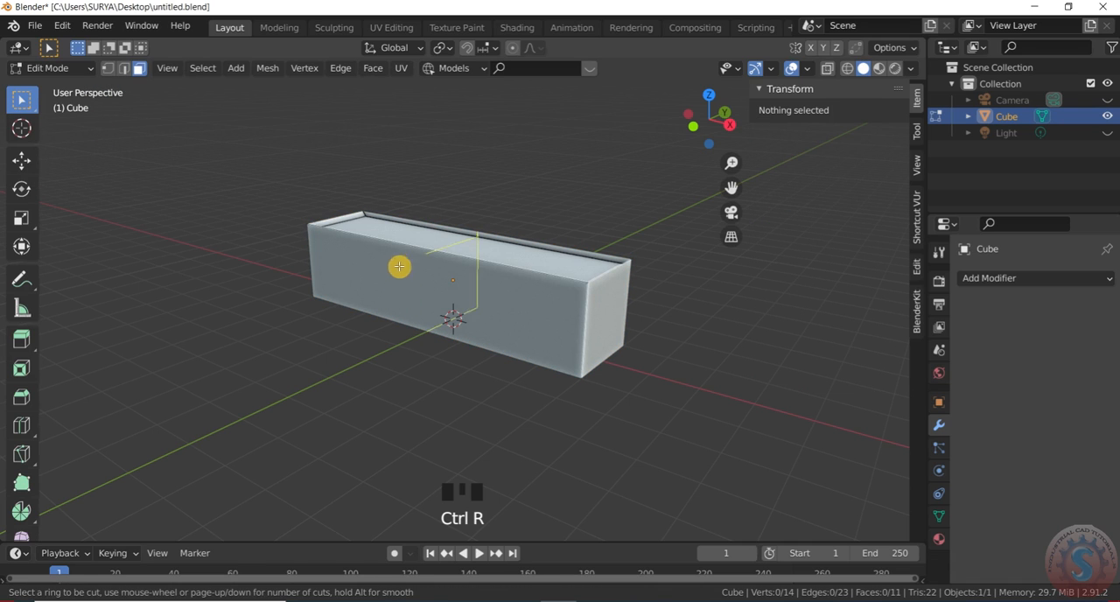
click(448, 241)
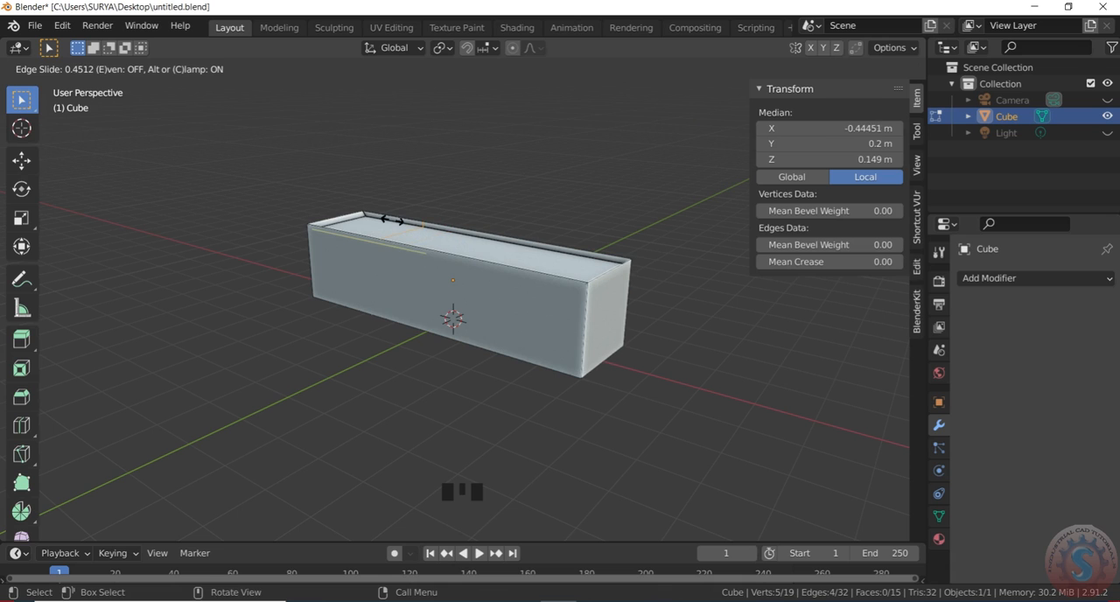
click(391, 218)
scroll(475, 200, up, 2)
mouse_move(696, 116)
mouse_down()
mouse_move(705, 122)
mouse_move(691, 114)
mouse_up()
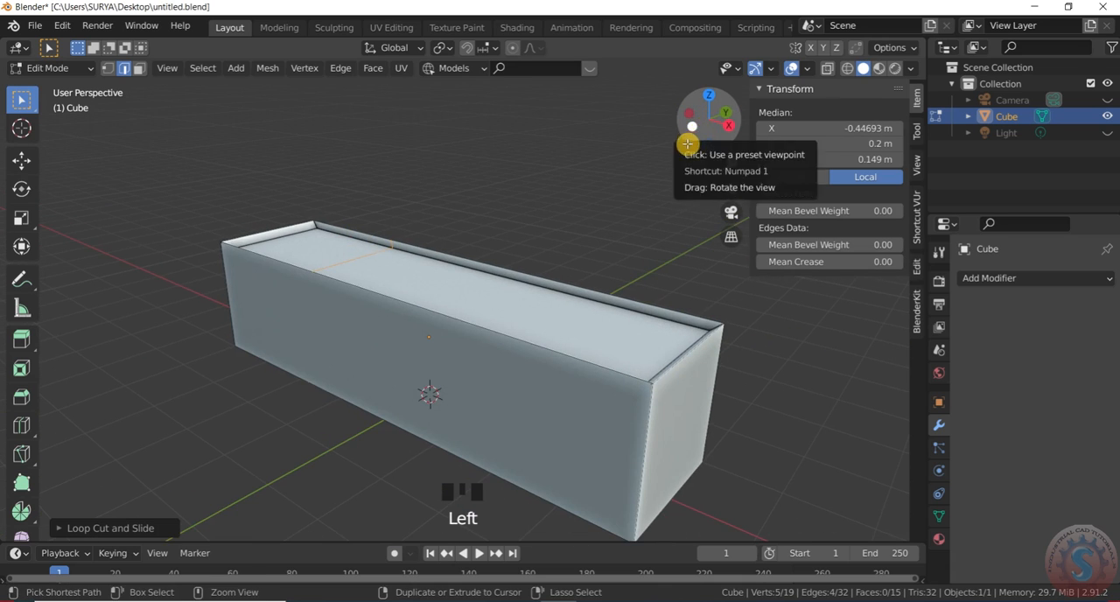
key(ctrl+z)
- In edge selection mode, add a crosswise loop cut to the box, slide it along the length, and return to Object Mode
scroll(529, 237, down, 3)
scroll(612, 187, up, 2)
drag(700, 121, 713, 122)
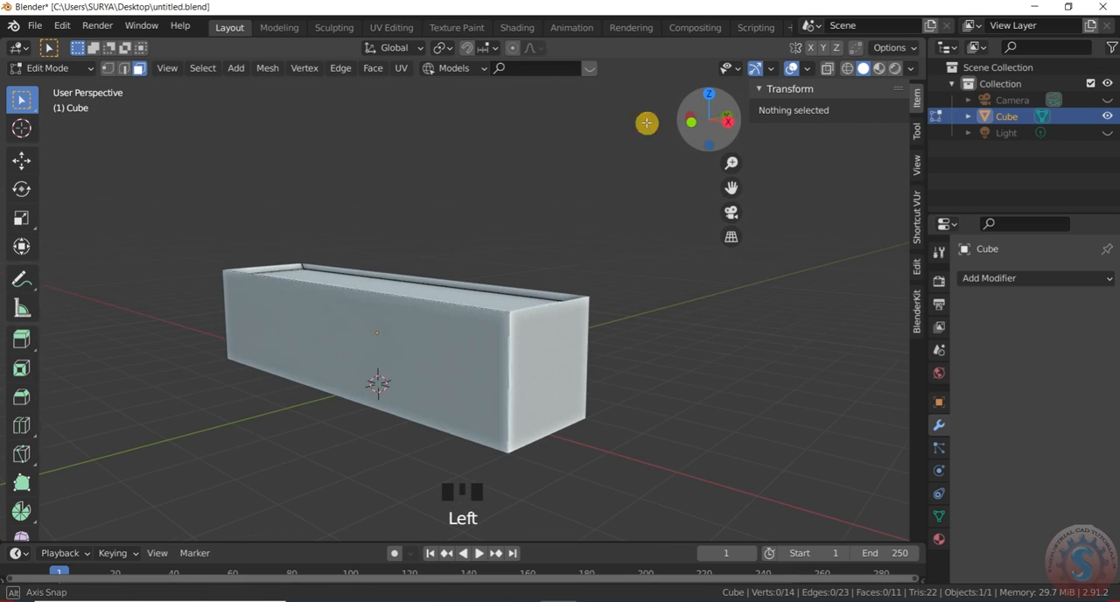
click(123, 68)
key(ctrl+r)
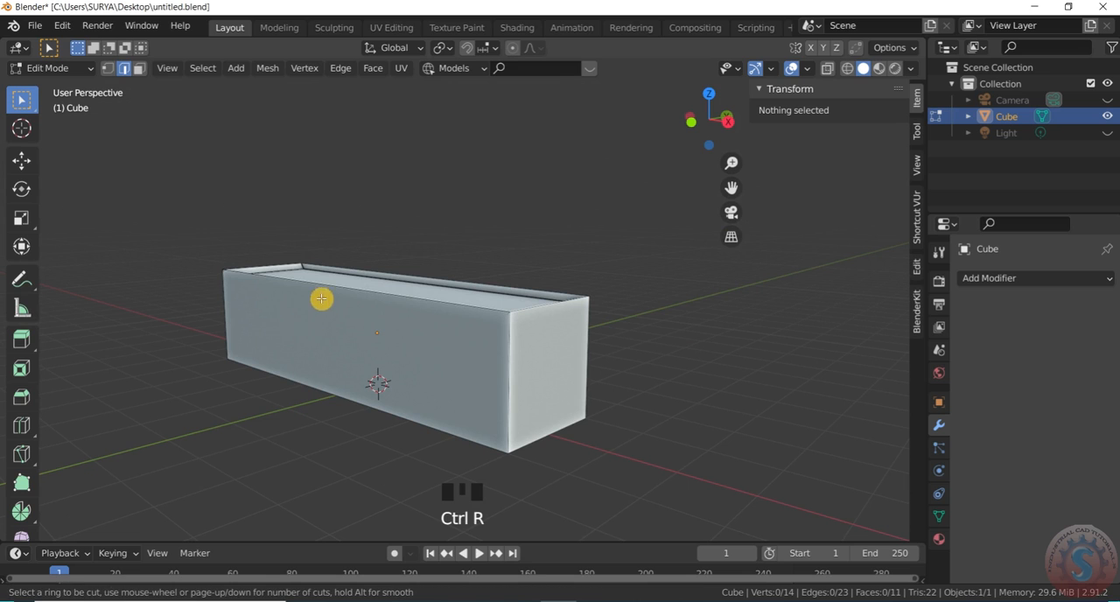
click(368, 267)
click(311, 304)
scroll(500, 262, down, 2)
click(52, 69)
click(62, 79)
click(52, 69)
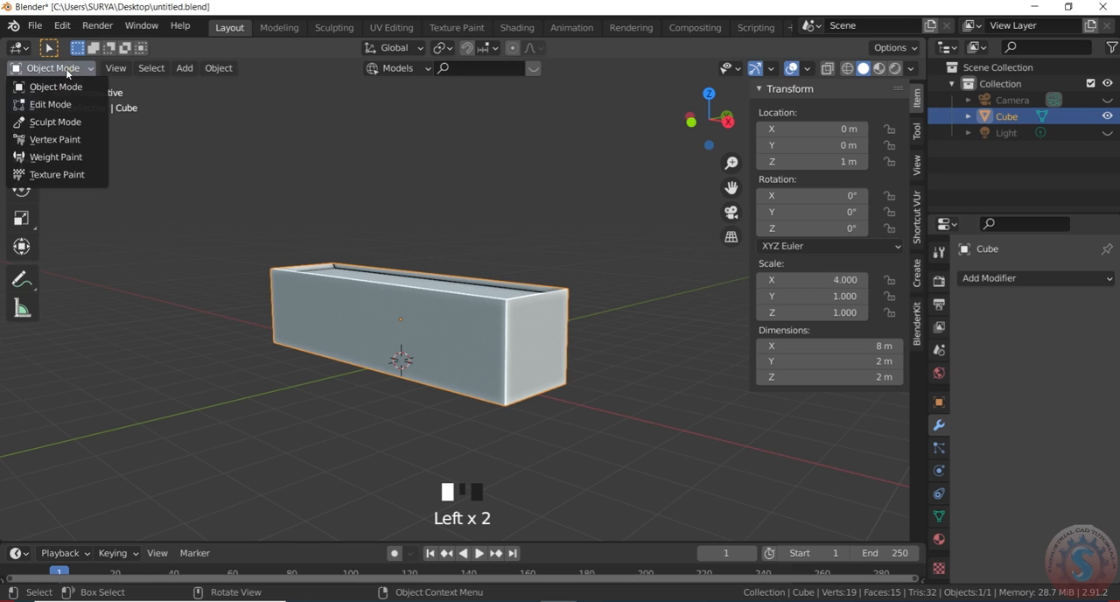
- Select the box and add a Solidify modifier to it
scroll(680, 280, down, 2)
drag(706, 124, 615, 220)
scroll(598, 372, up, 3)
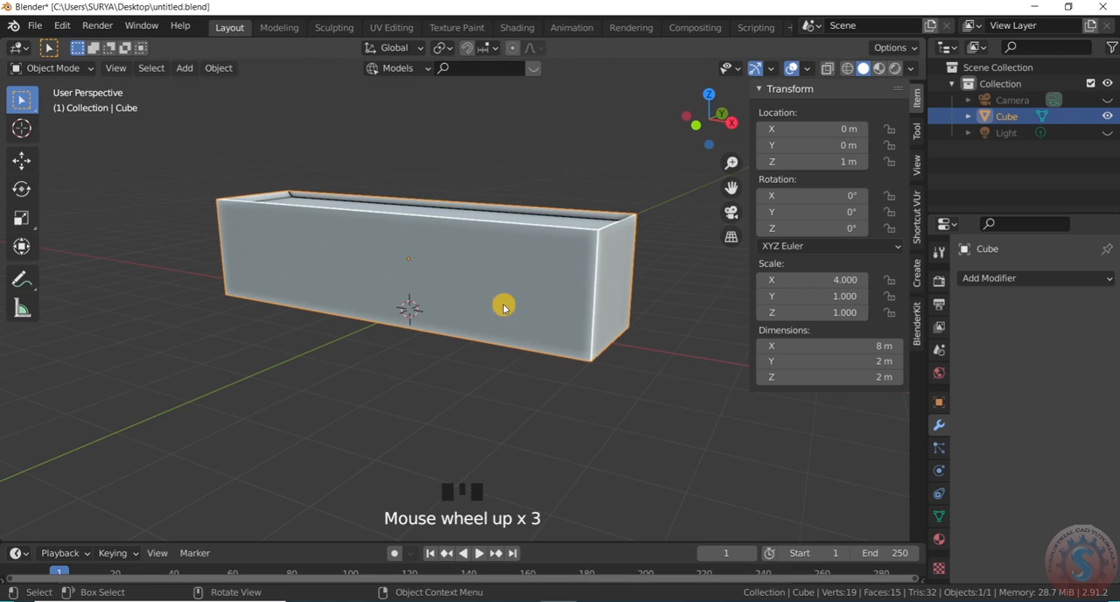
click(563, 408)
click(590, 292)
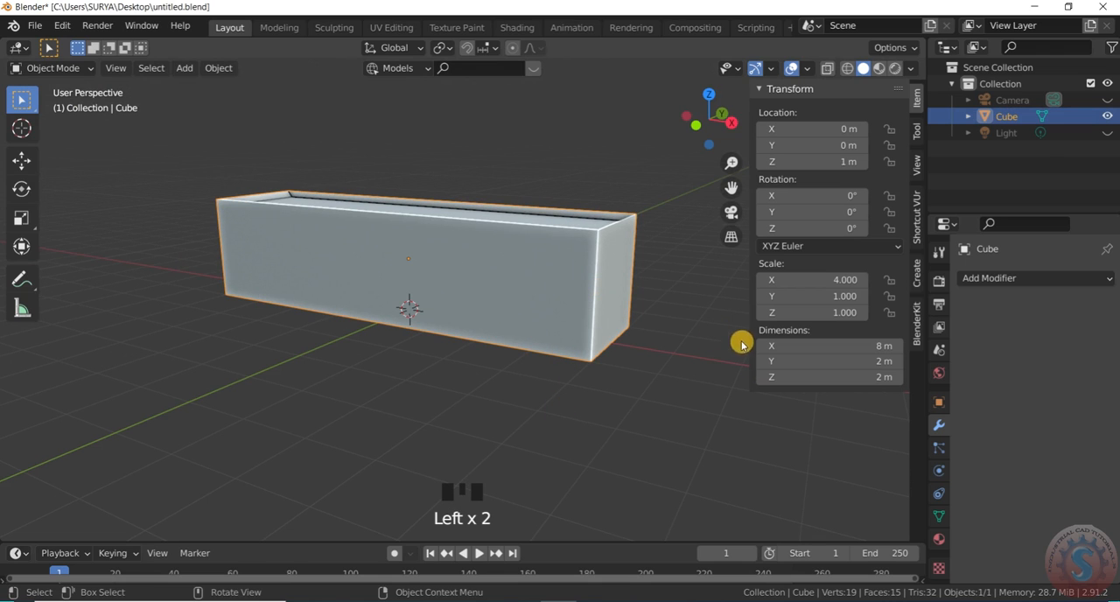
click(991, 279)
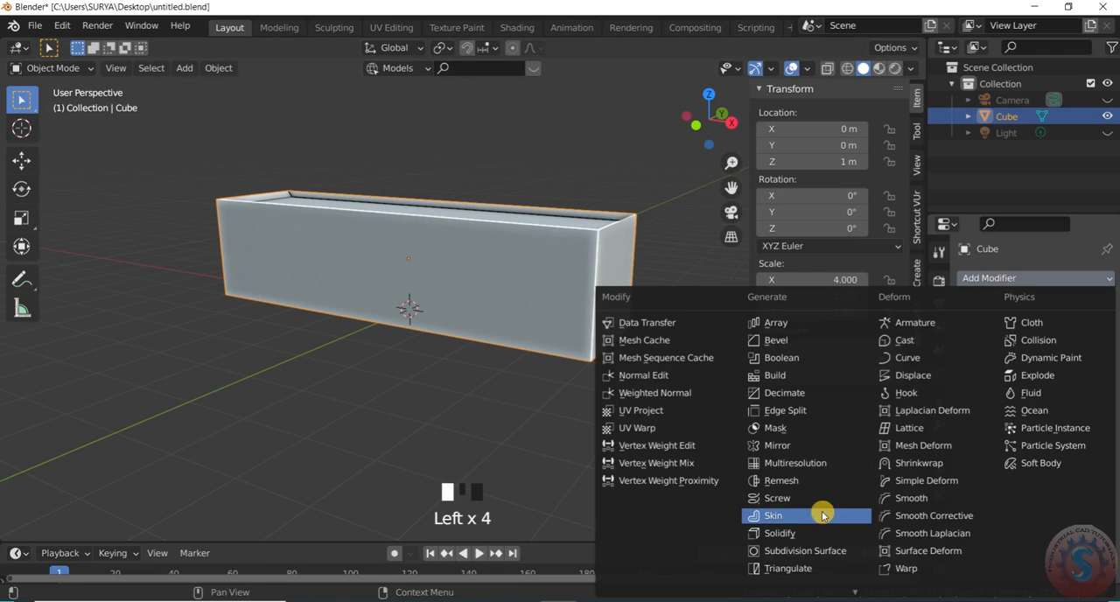
click(788, 528)
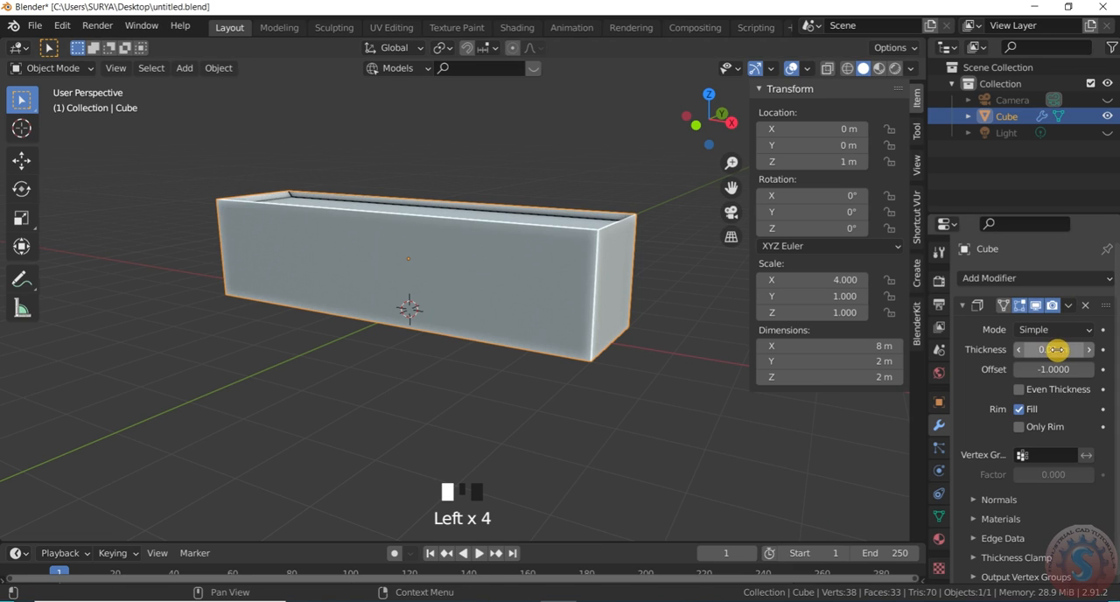
- Deselect the box and save the file
click(669, 416)
scroll(590, 420, down, 2)
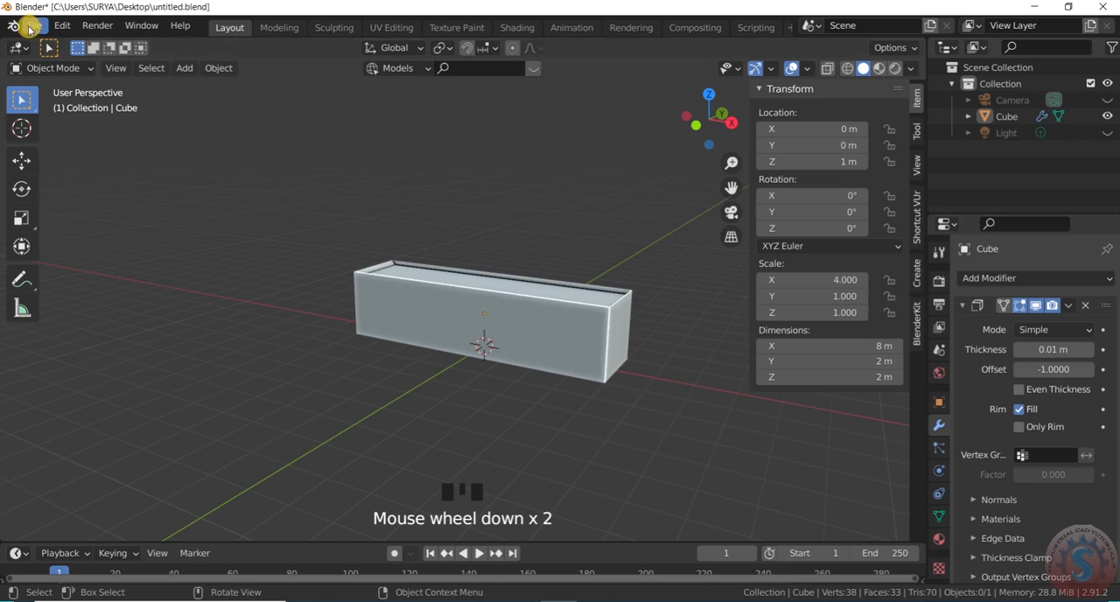
click(29, 27)
click(53, 133)
scroll(442, 328, up, 1)
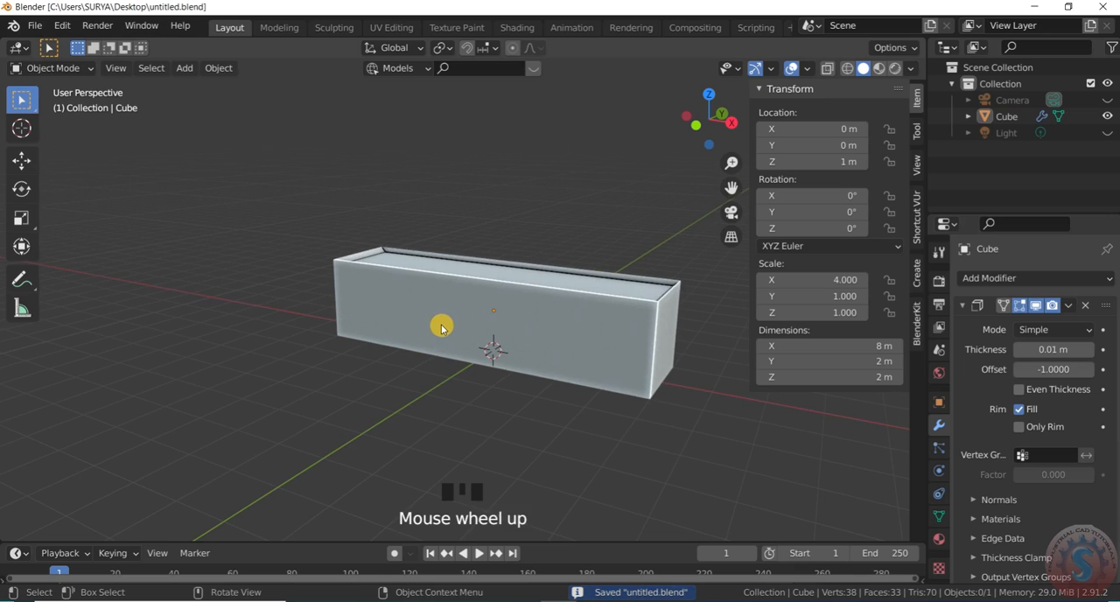
- Try to add a second crosswise loop cut to the box, slid fully toward the existing cut, and undo it
click(53, 67)
click(76, 105)
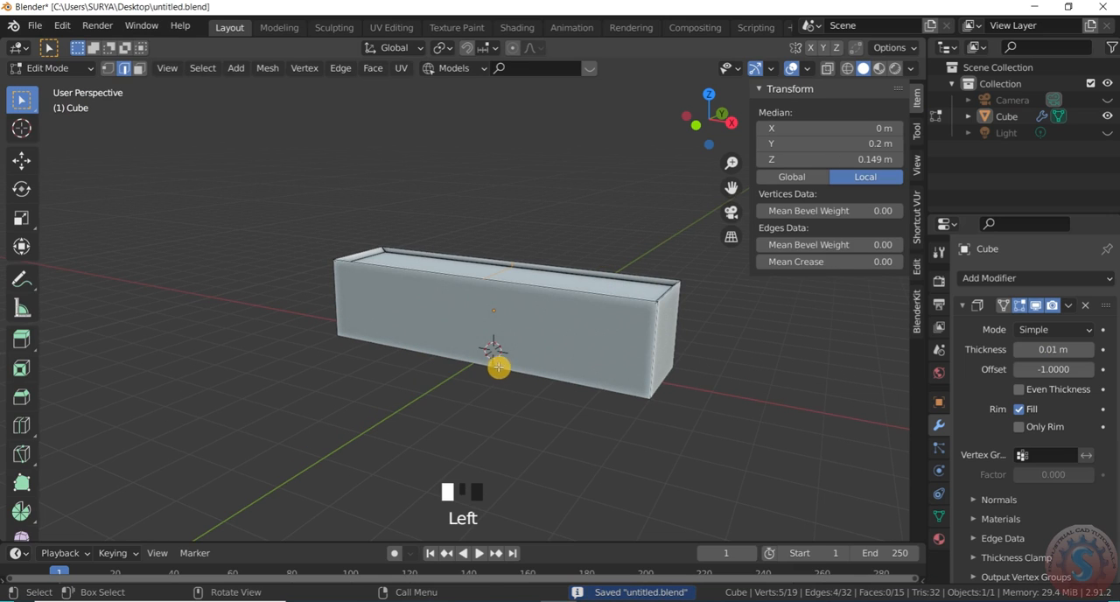
key(ctrl+r)
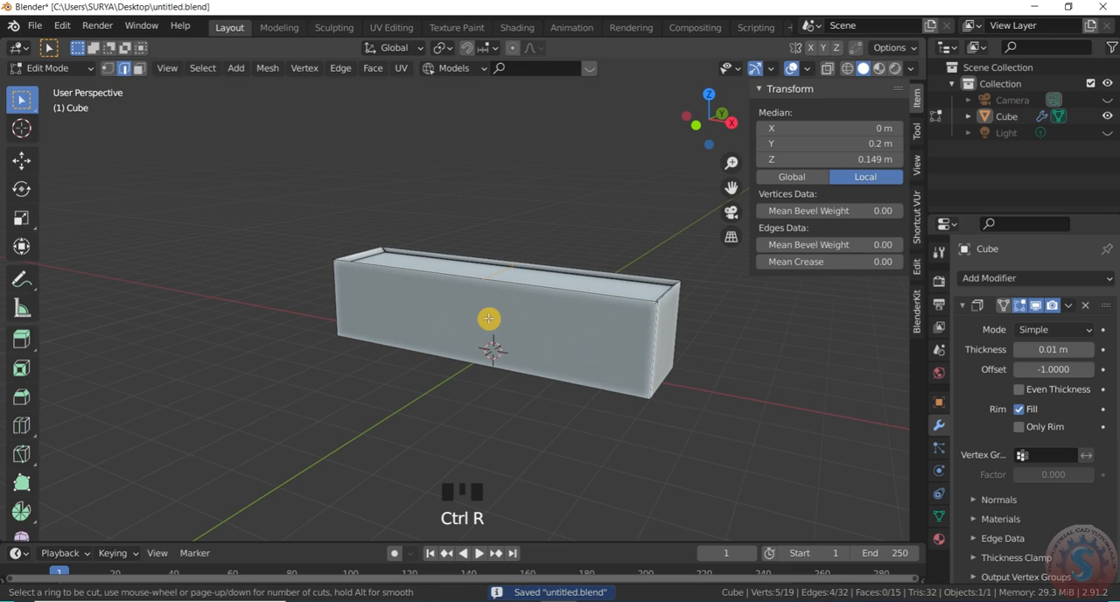
click(548, 275)
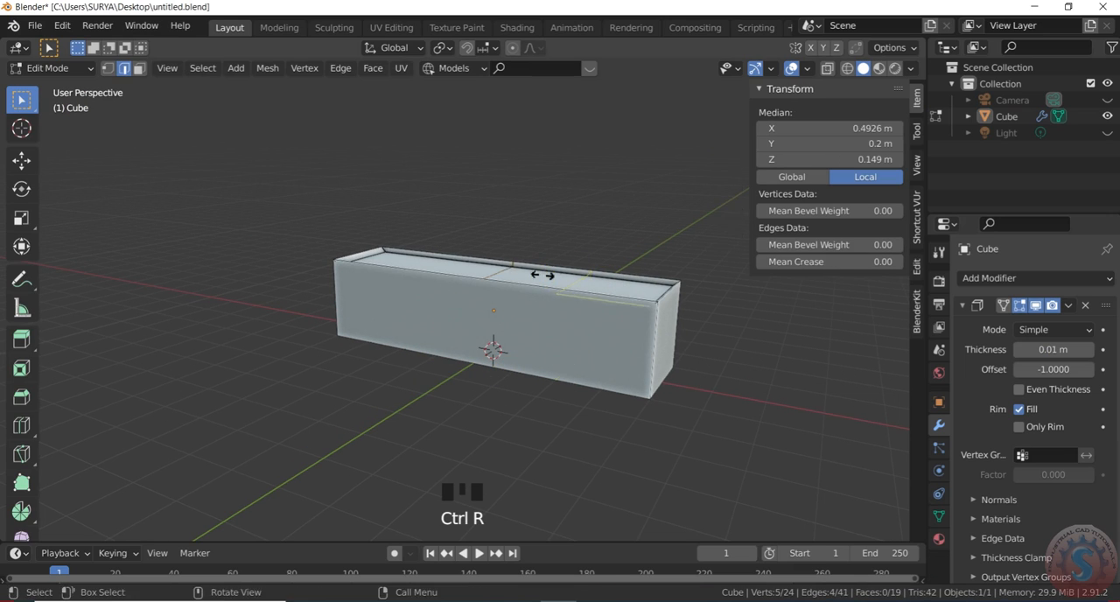
click(436, 273)
scroll(449, 315, down, 2)
drag(709, 122, 648, 123)
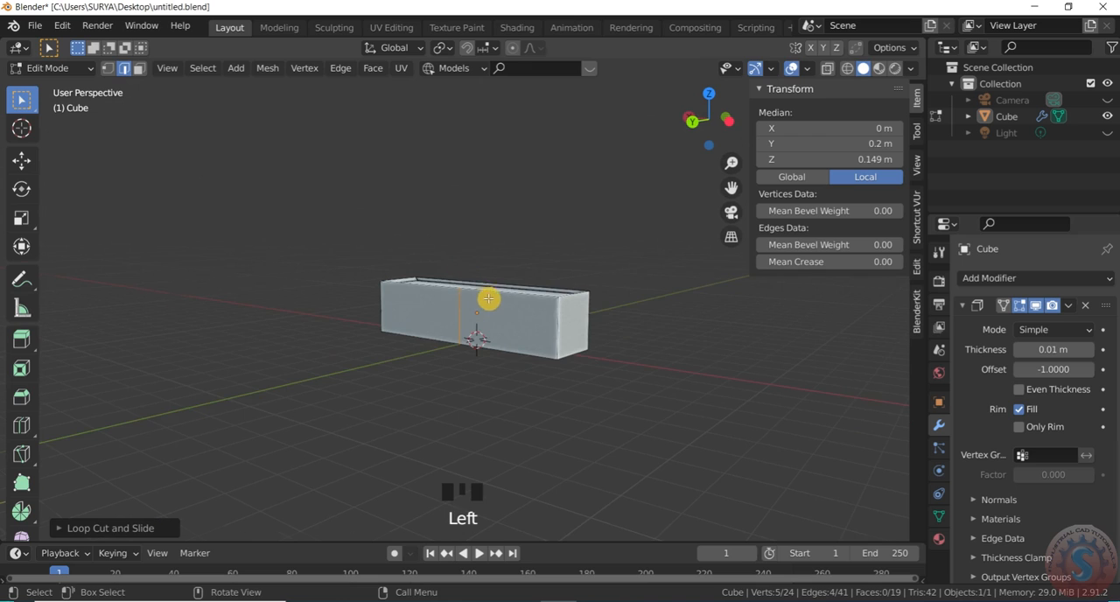
scroll(481, 308, up, 3)
key(ctrl+z)
key(ctrl+z)
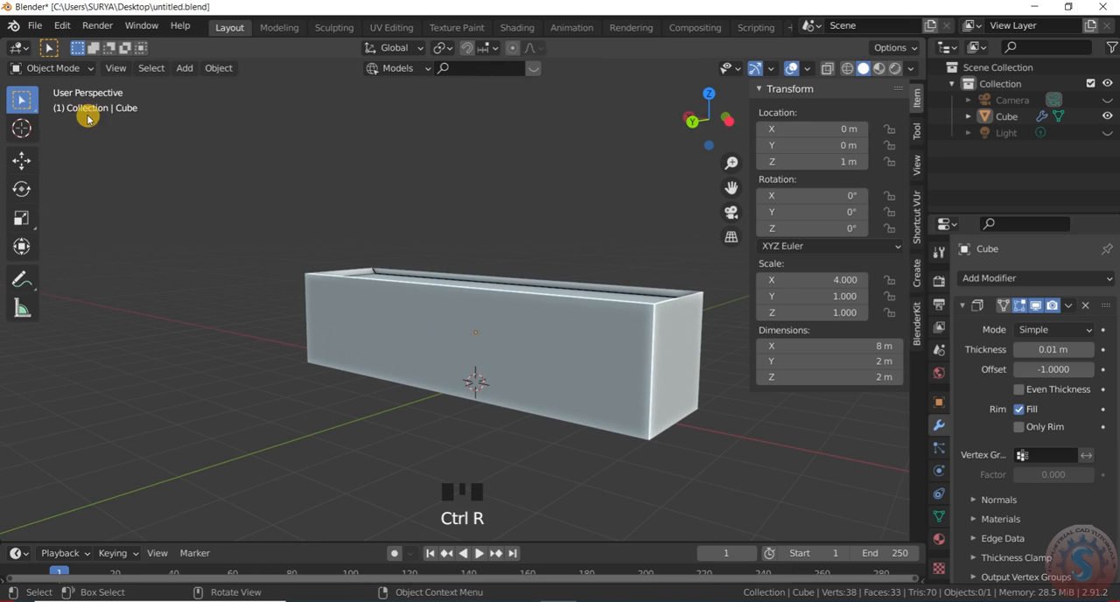
- Undo the earlier edits back past the addition of the box's Solidify modifier
click(54, 68)
click(61, 98)
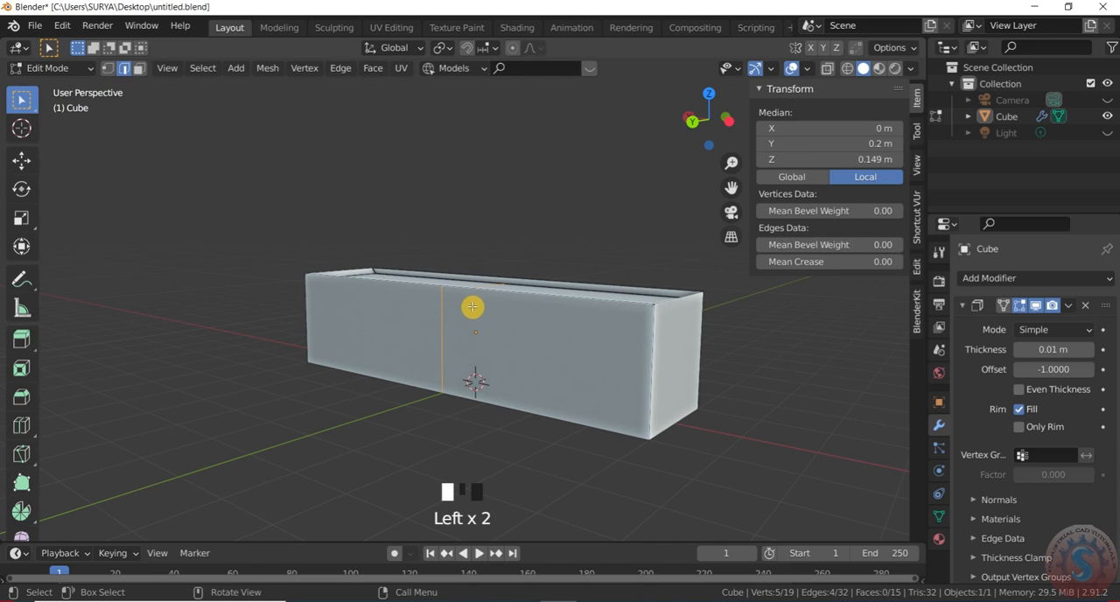
key(ctrl+z)
key(ctrl+z)
key(ctrl+z)
key(ctrl+z)
key(ctrl+z)
key(ctrl+z)
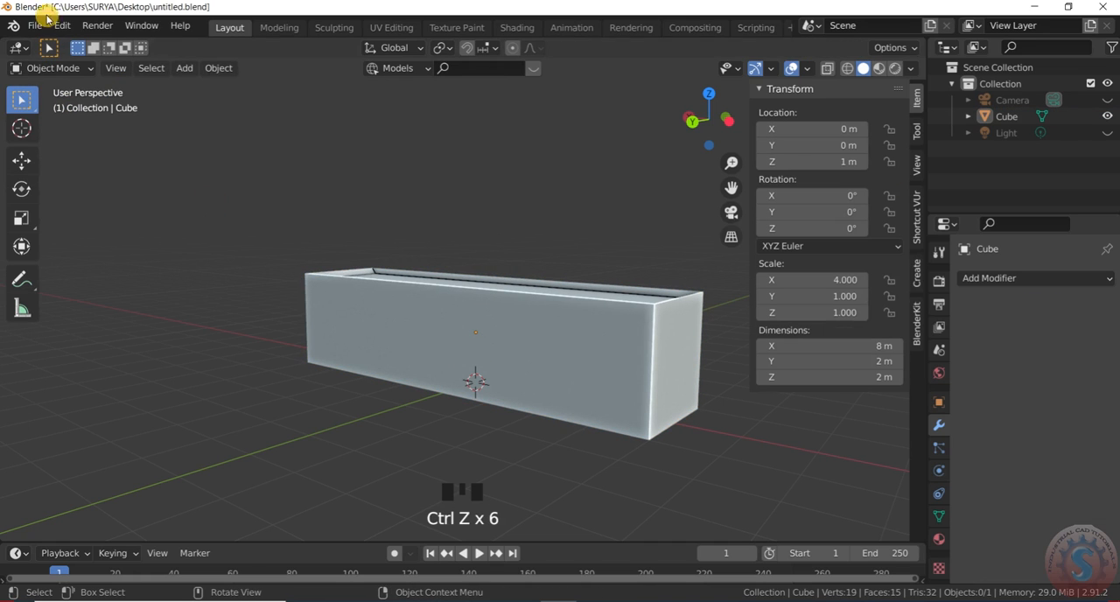
- In Edit Mode, try to move the loop cut's vertical edge on the front of the box, and cancel the move
click(51, 69)
click(61, 90)
click(62, 64)
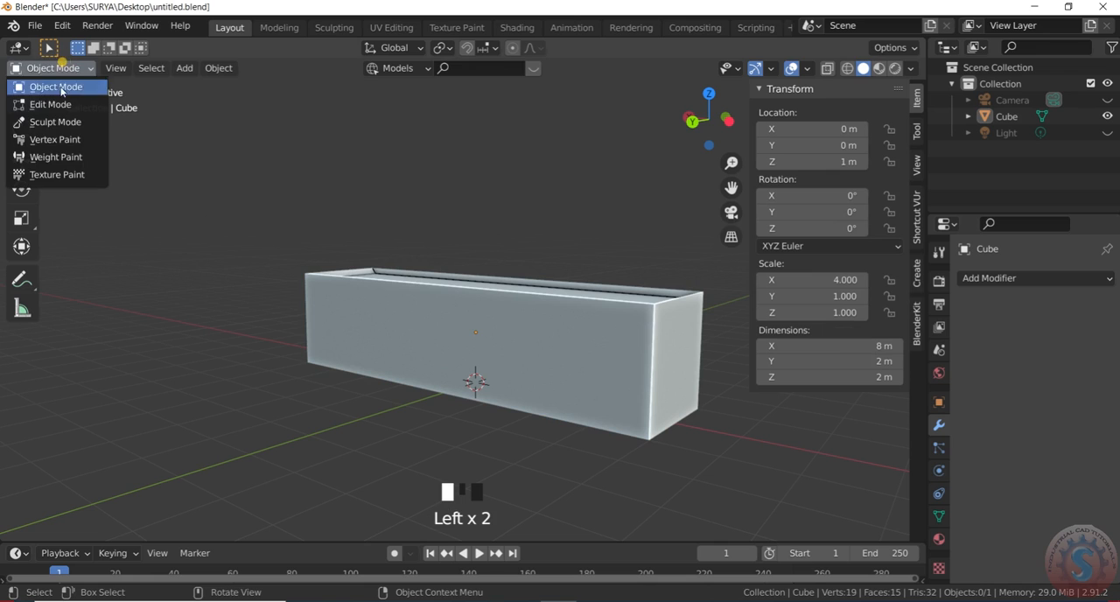
click(61, 105)
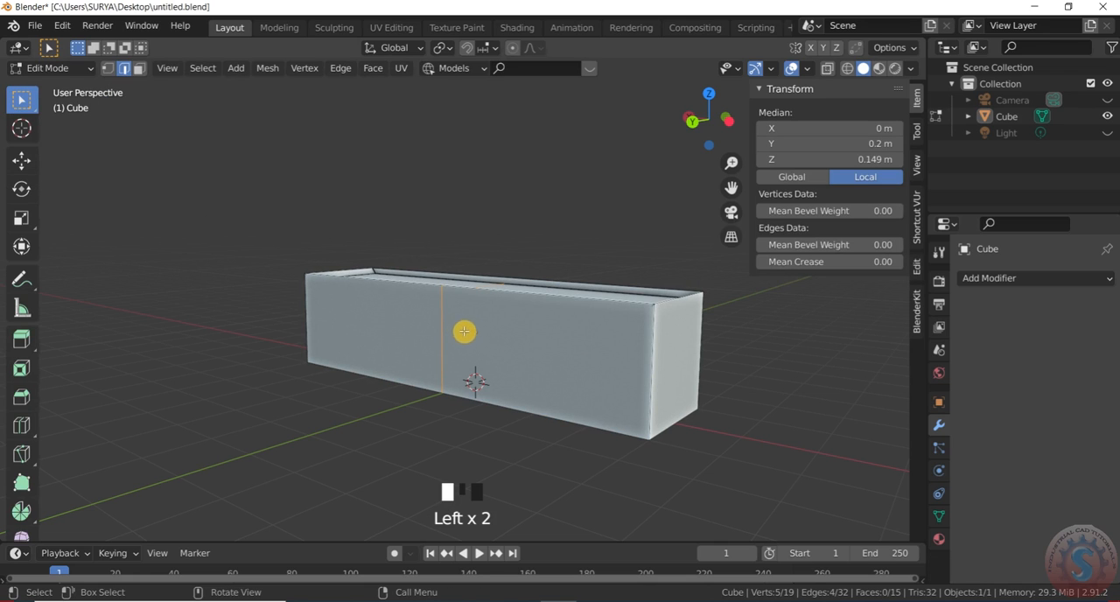
click(444, 315)
key(g)
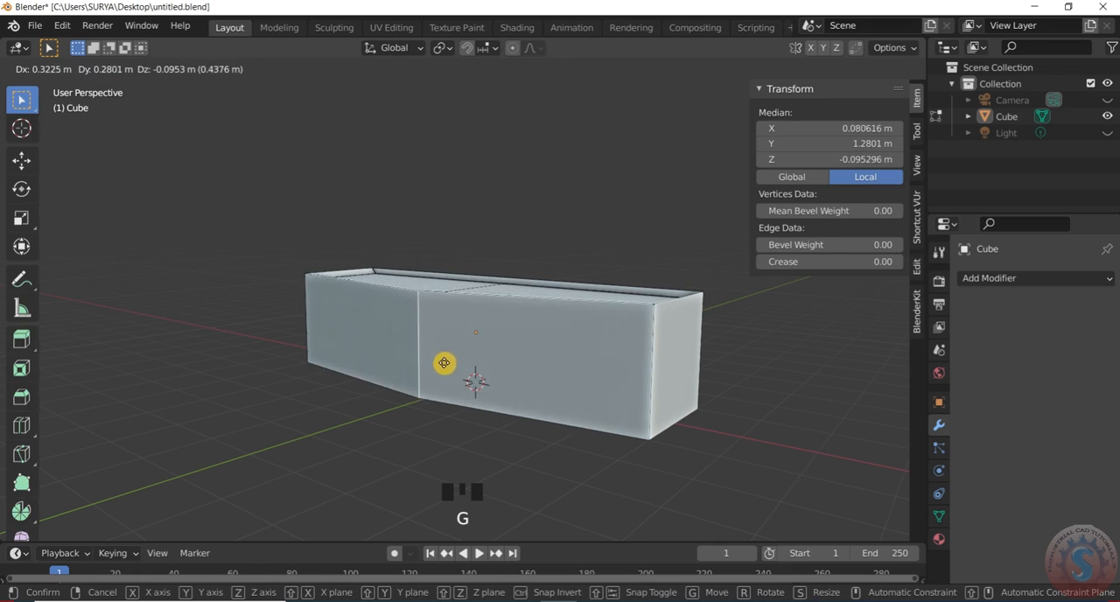
right_click(476, 384)
- Undo the earlier edits back to before the crosswise loop cut was added to the box
key(ctrl+z)
key(ctrl+z)
key(ctrl+z)
key(ctrl+z)
key(ctrl+z)
key(ctrl+z)
key(ctrl+z)
key(ctrl+z)
key(ctrl+z)
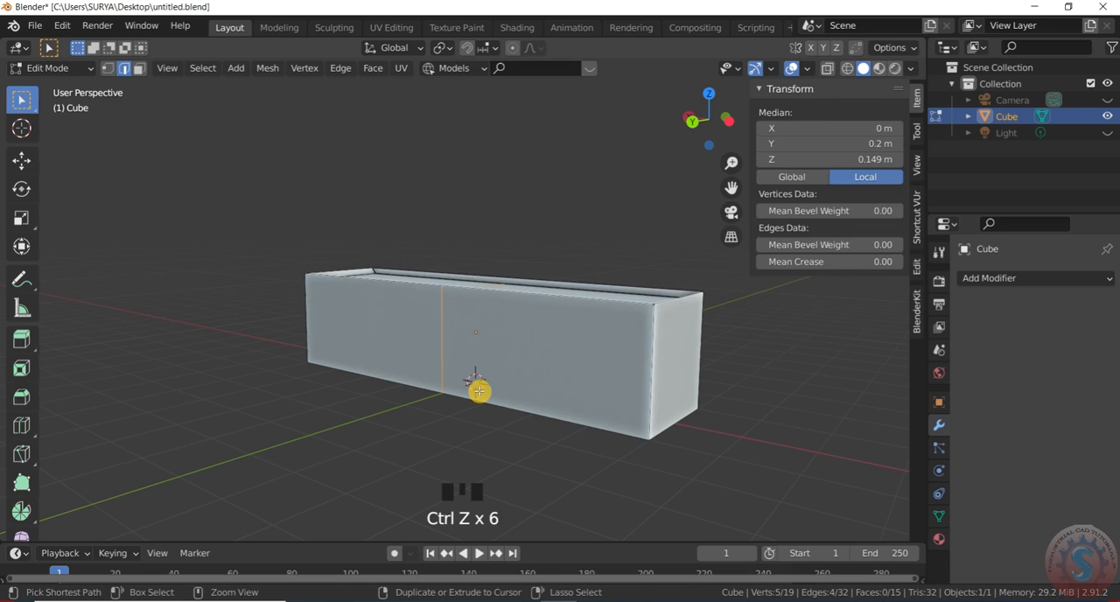
key(ctrl+z)
key(ctrl+z)
key(ctrl+z)
key(ctrl+z)
key(ctrl+z)
key(ctrl+z)
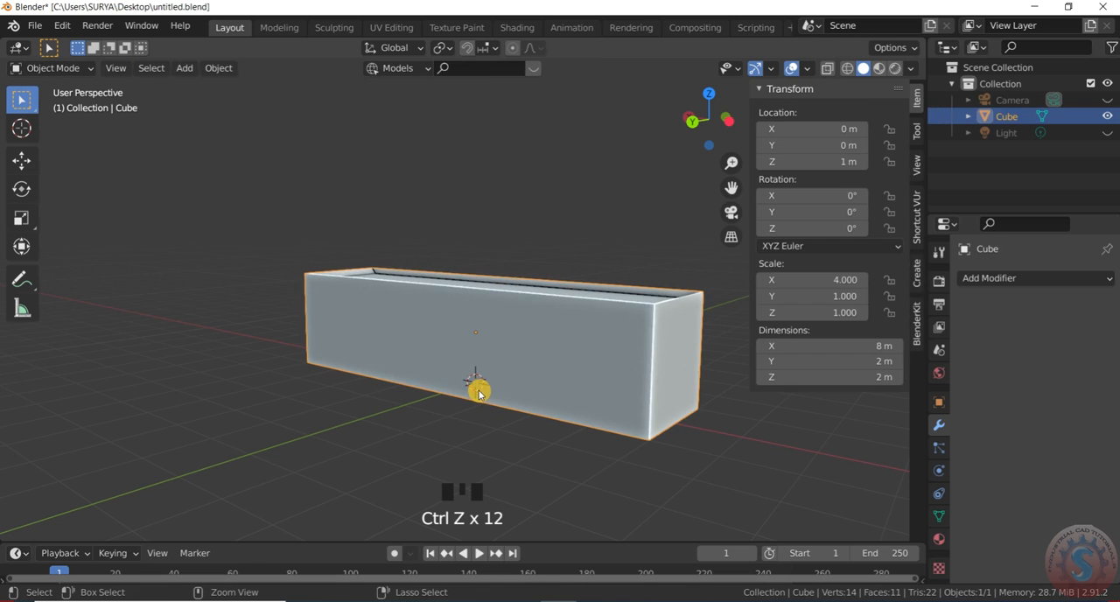
- Put the box into Edit Mode for mesh editing
click(54, 67)
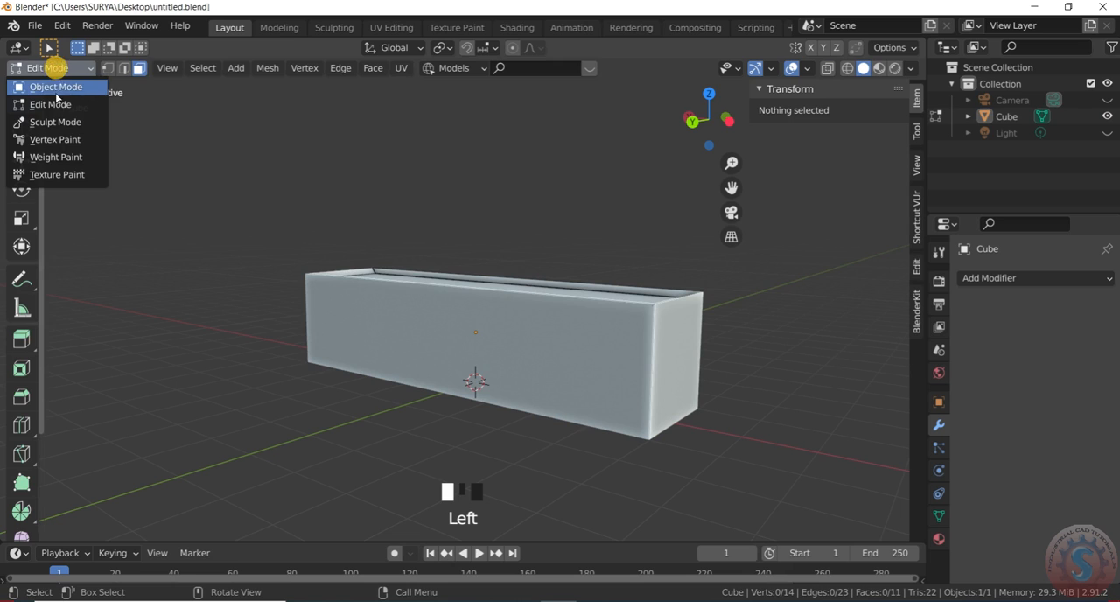
click(56, 87)
click(50, 67)
click(51, 104)
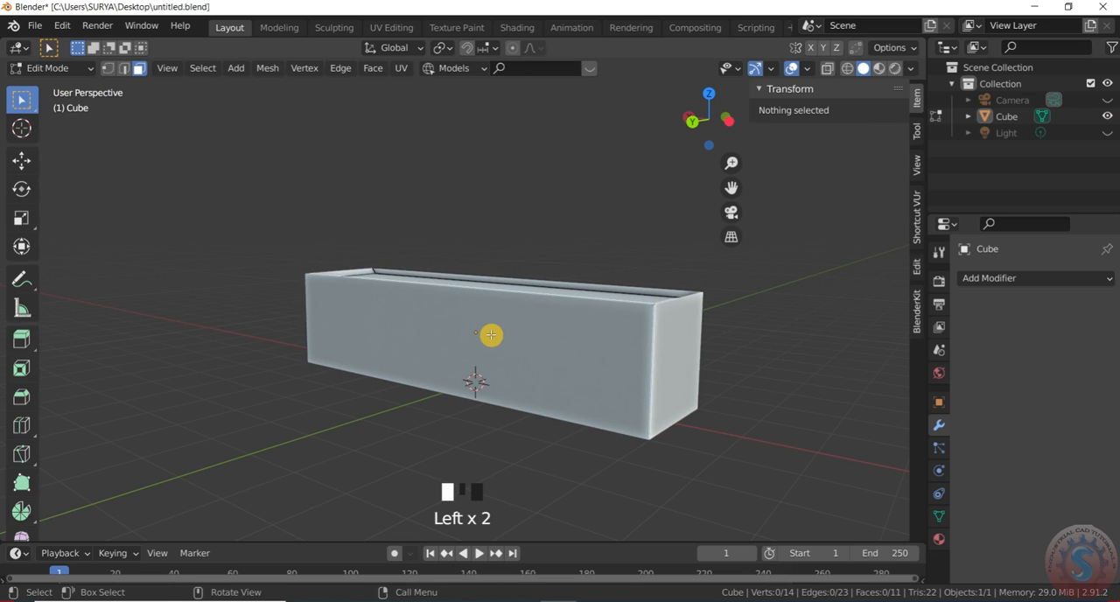
- Try two crosswise loop cuts on the box, sliding one toward each end
key(ctrl+r)
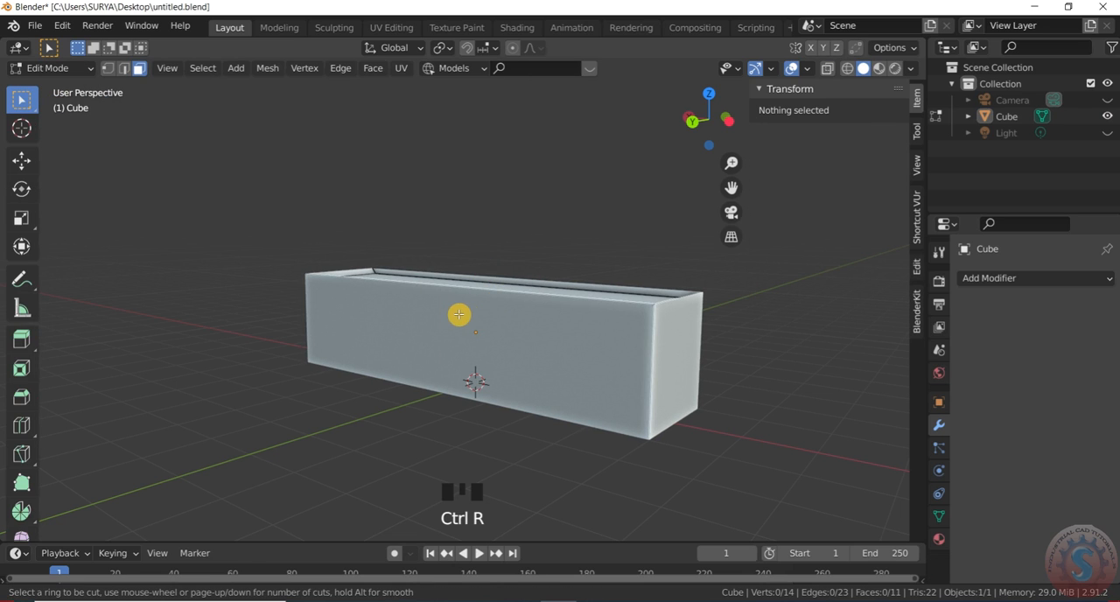
click(466, 289)
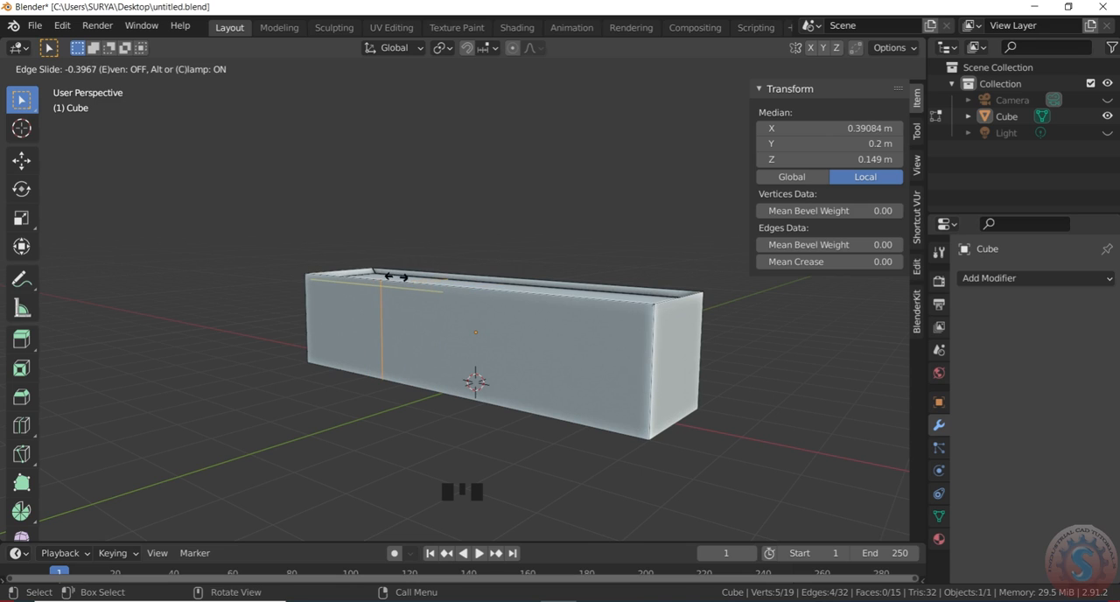
click(395, 276)
key(ctrl+r)
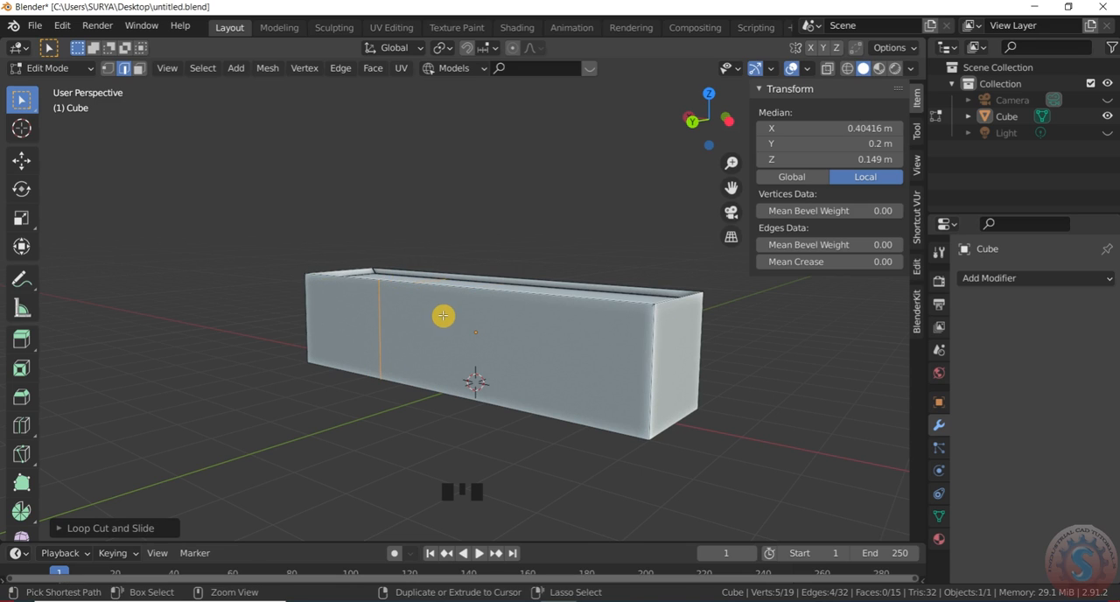
click(478, 294)
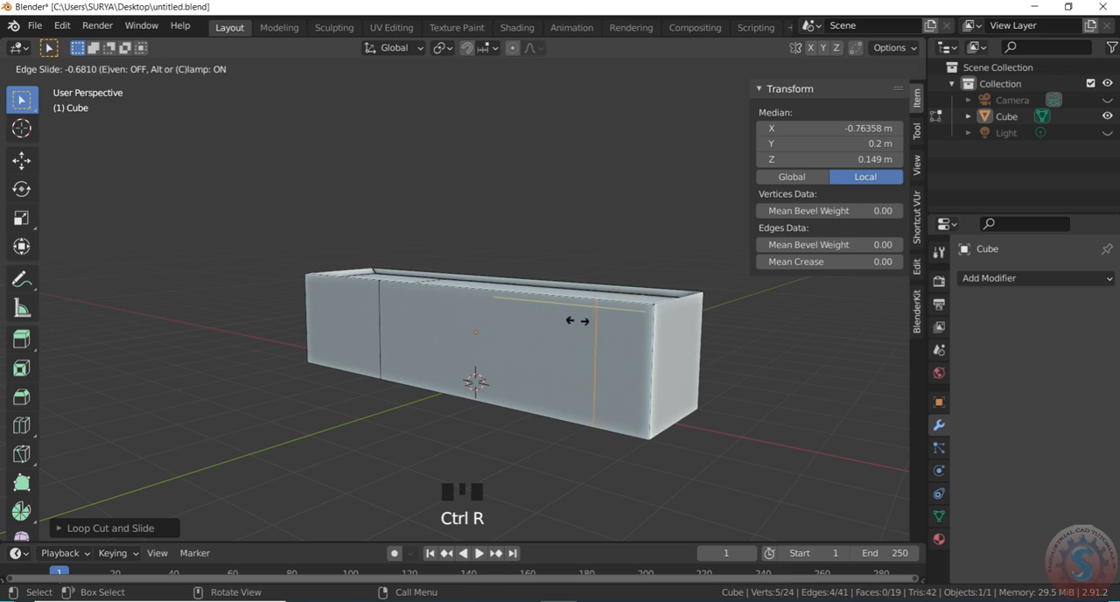
click(550, 248)
click(535, 234)
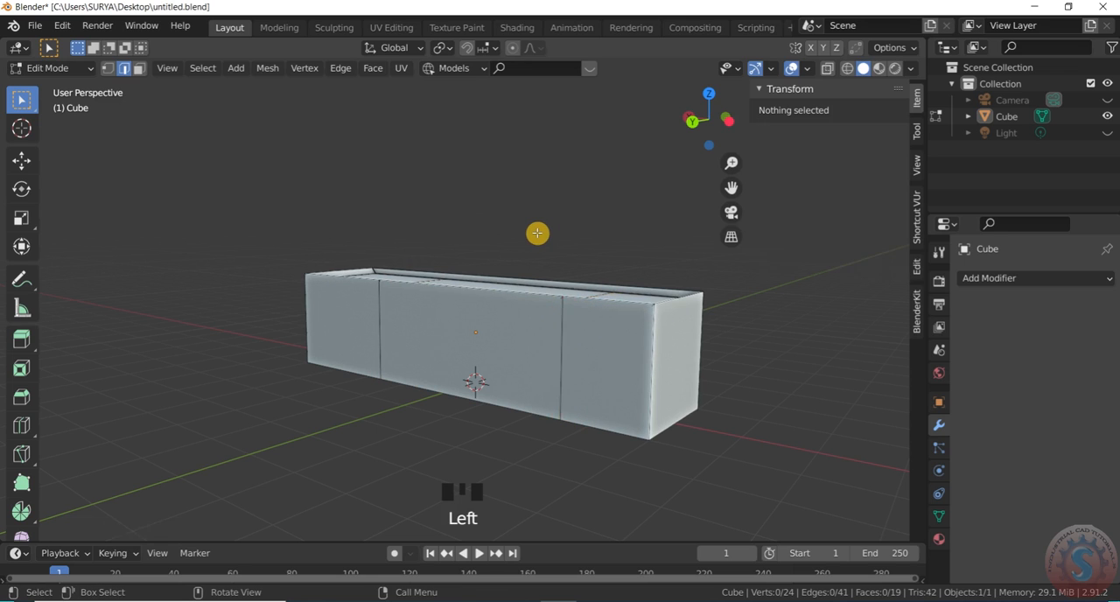
- Check the spacing of the two loop cuts from the top view and undo both cuts
scroll(535, 234, down, 2)
key(KP_7)
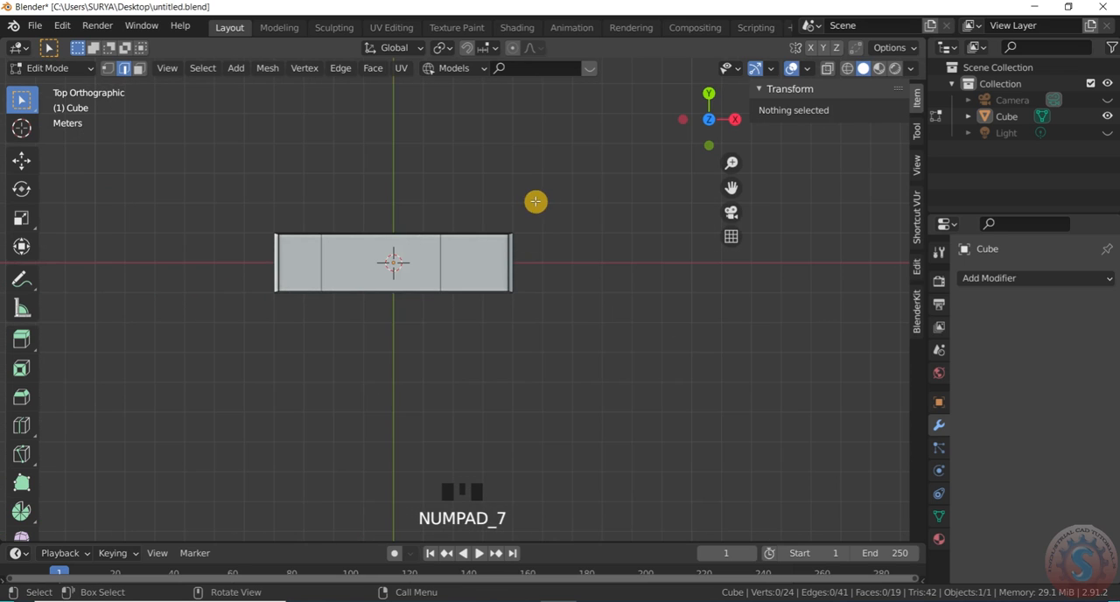
scroll(303, 257, up, 3)
click(370, 298)
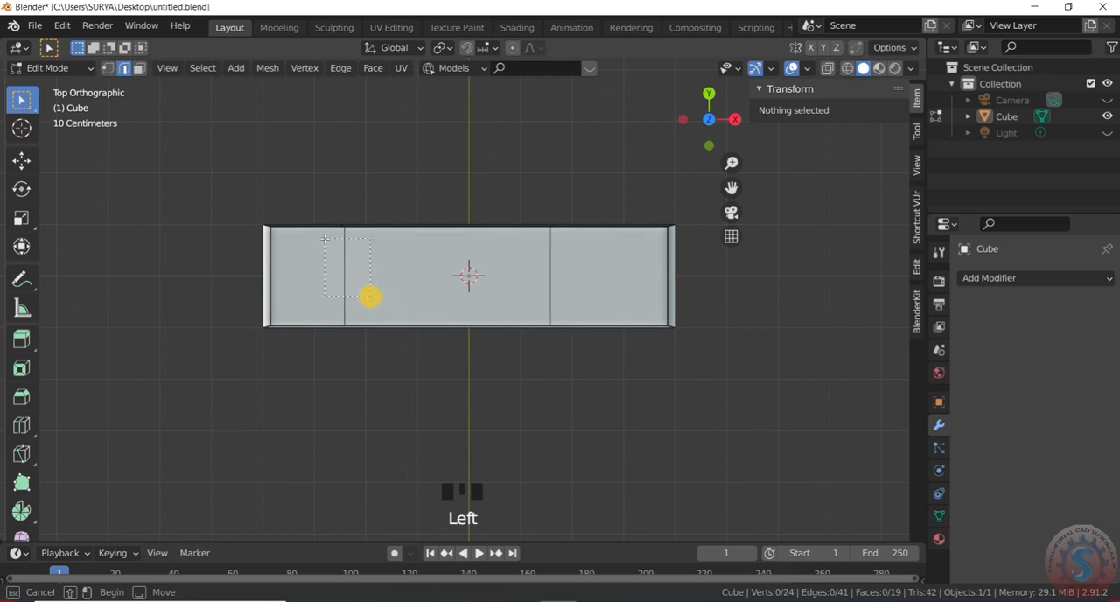
click(390, 368)
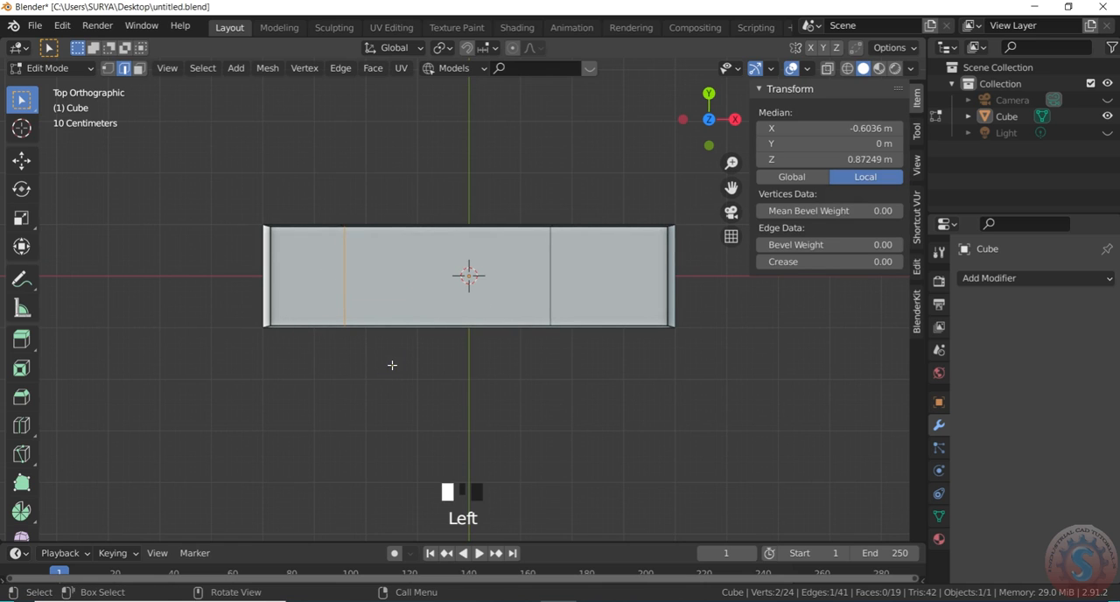
key(ctrl+z)
key(ctrl+z)
key(ctrl+z)
key(ctrl+z)
key(ctrl+z)
key(ctrl+z)
key(ctrl+z)
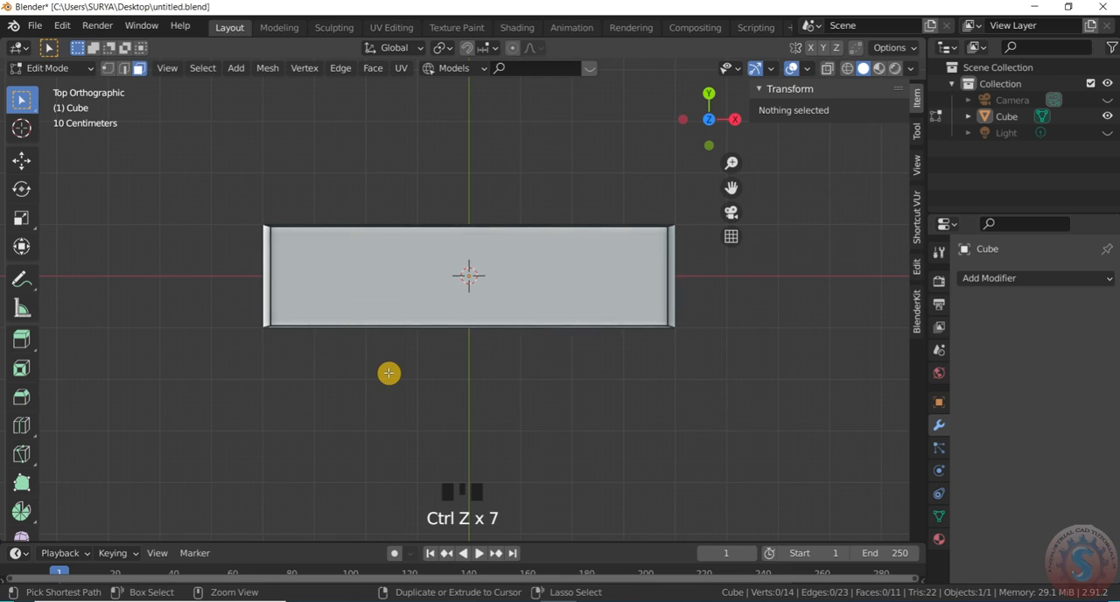
- In the top view, add two crosswise loop cuts to the box, slid to about X -0.55 m and 0.53 m
key(ctrl+r)
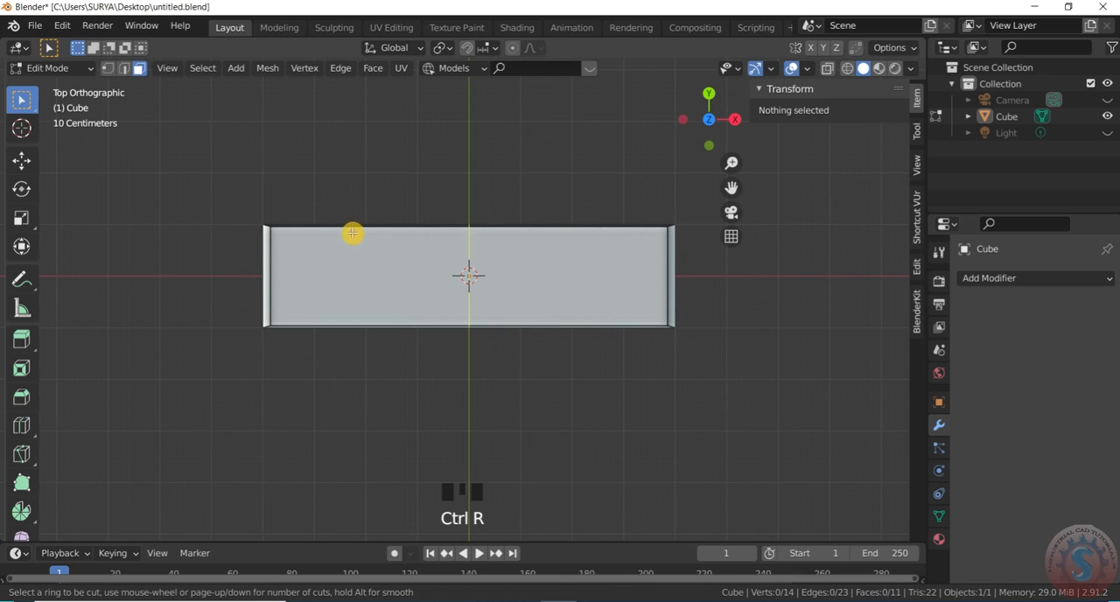
click(393, 217)
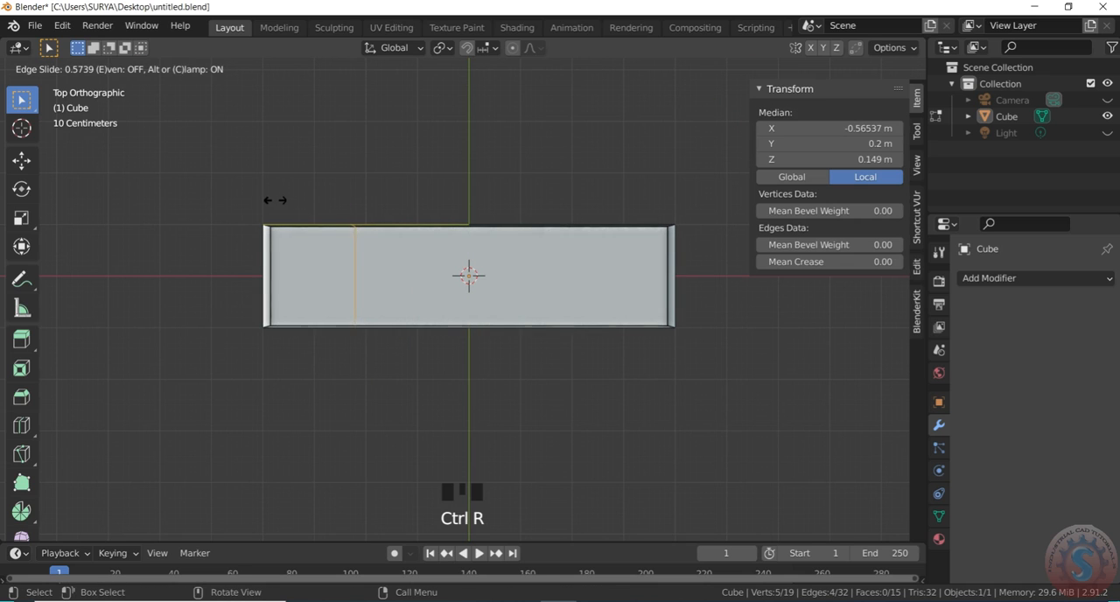
click(281, 202)
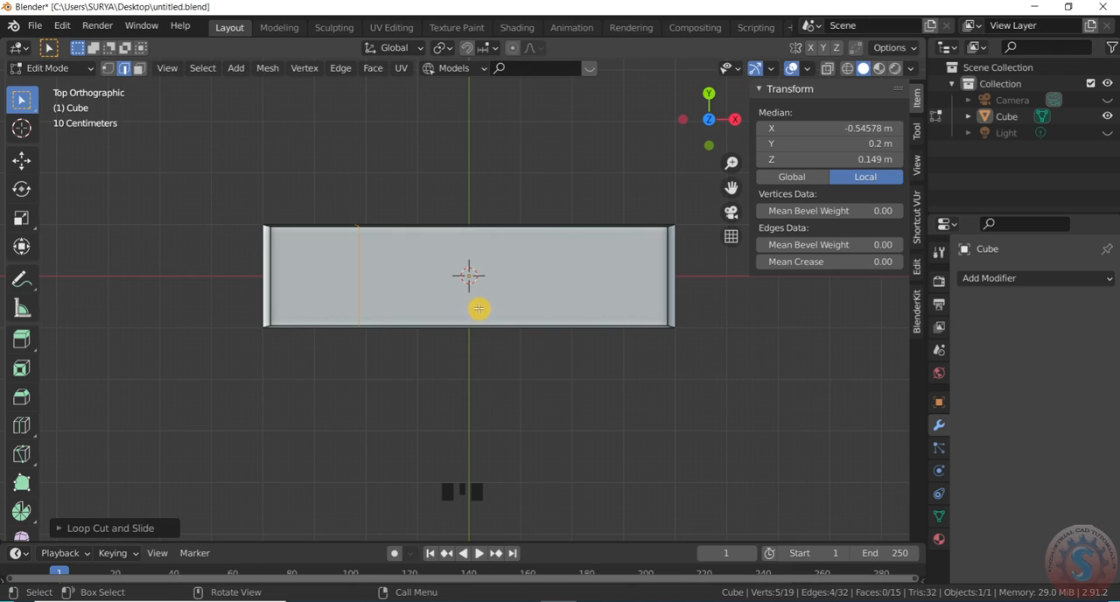
key(ctrl+r)
click(488, 223)
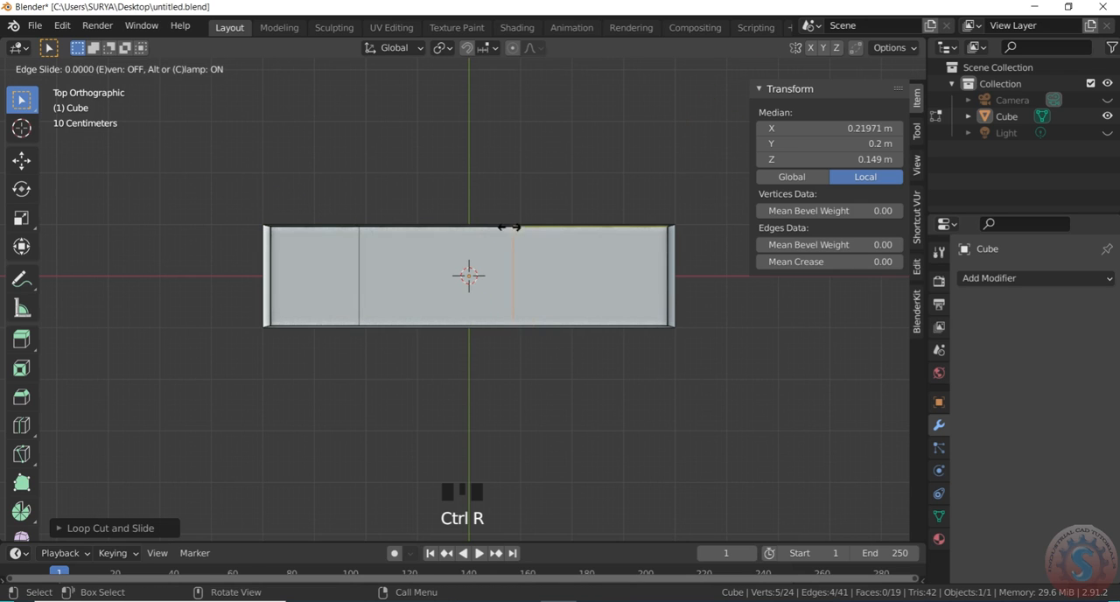
click(553, 236)
click(542, 377)
drag(721, 122, 640, 35)
drag(641, 434, 280, 385)
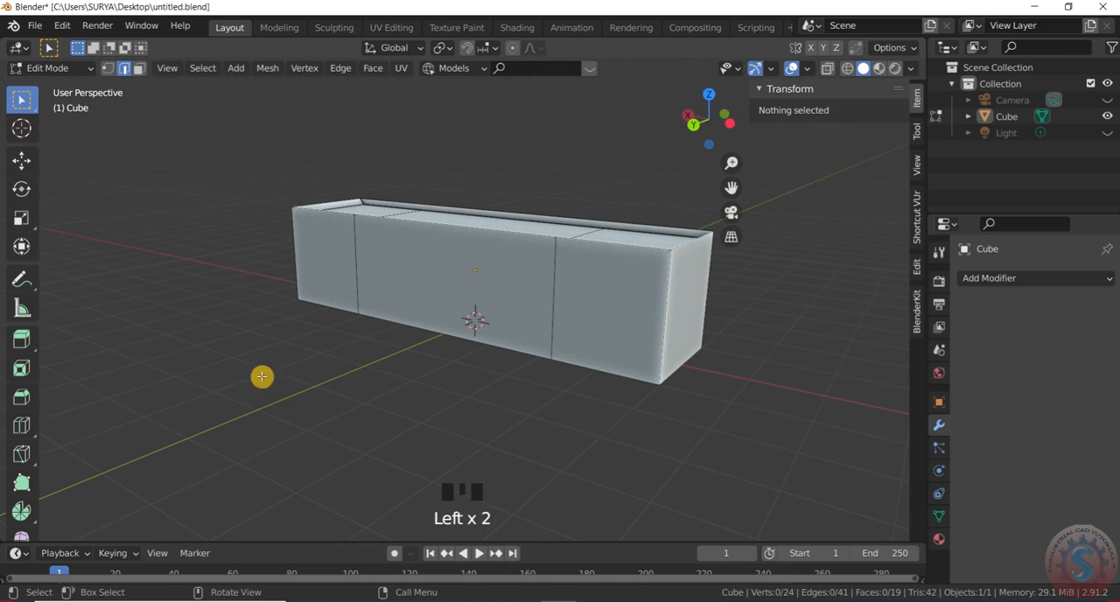
- In face selection mode, select the front face between the two loop cuts and inset it by about 0.16
click(139, 69)
click(514, 278)
scroll(522, 293, up, 1)
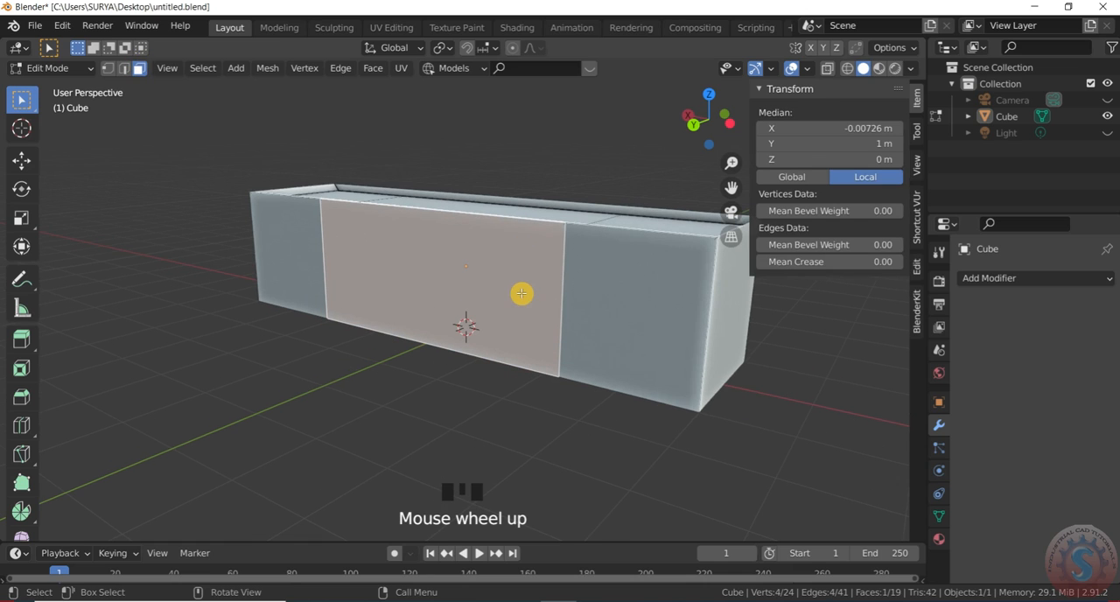
key(s)
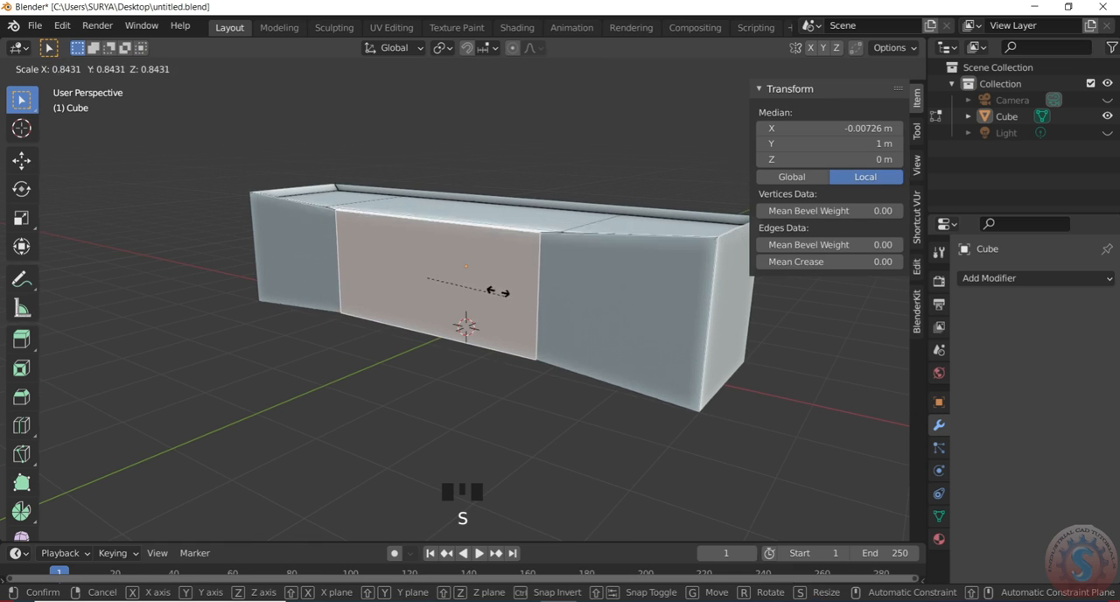
right_click(516, 308)
key(i)
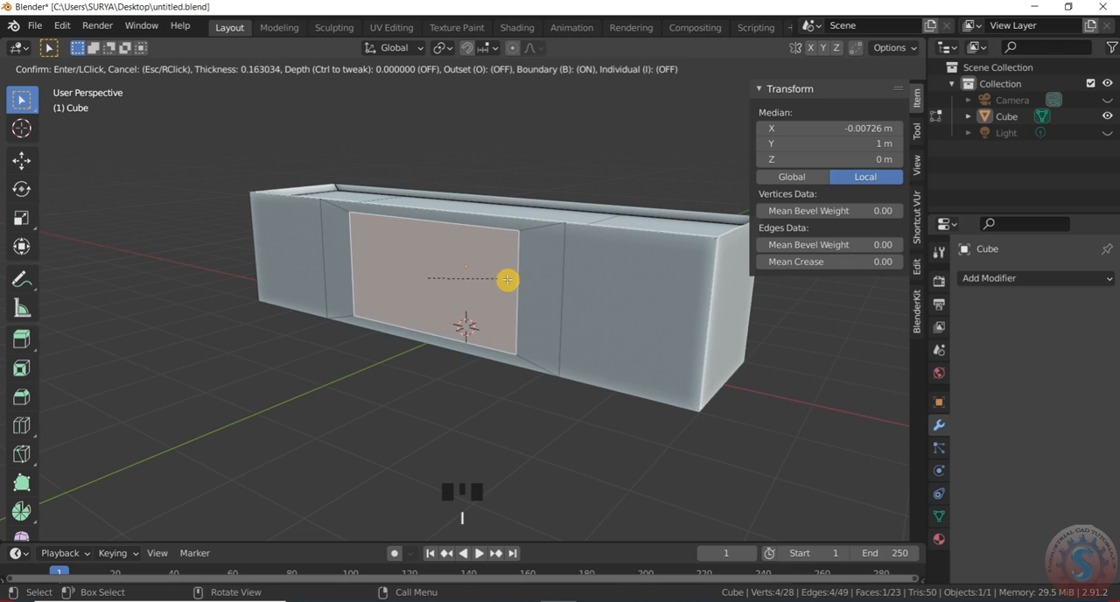
click(504, 277)
scroll(505, 277, up, 1)
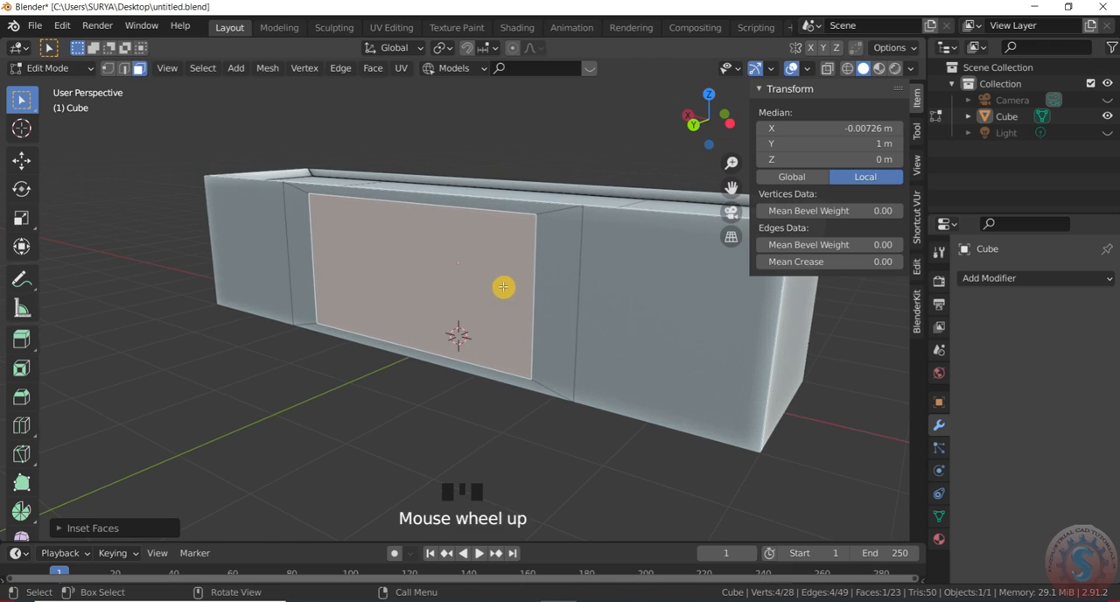
- Extrude the inset middle front face inward to about Y 0.88 m and inset the recessed face by about 0.17
key(e)
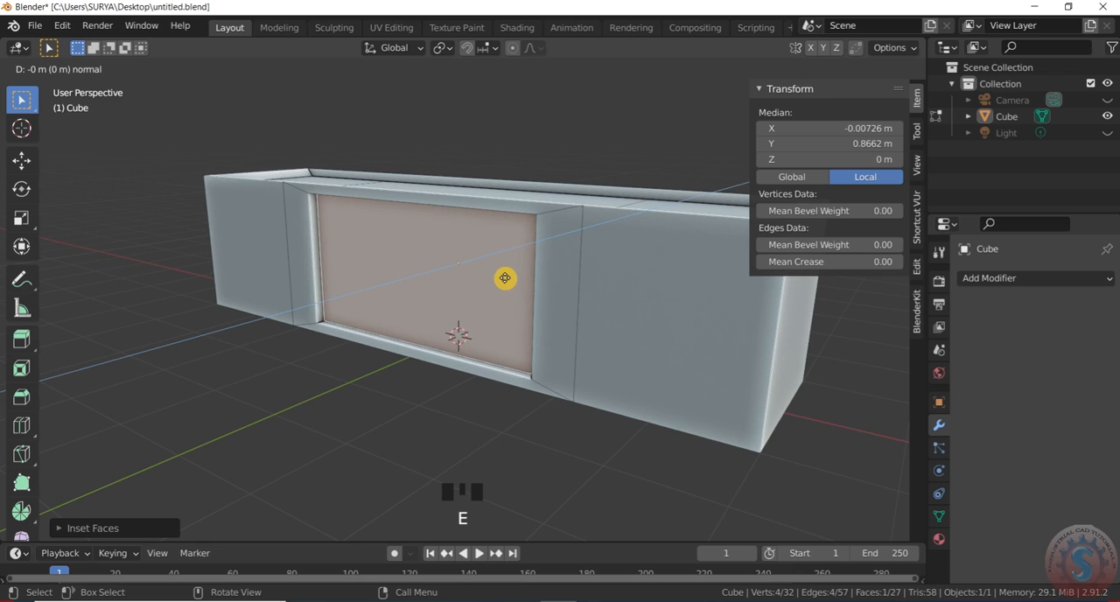
click(505, 278)
scroll(485, 277, up, 1)
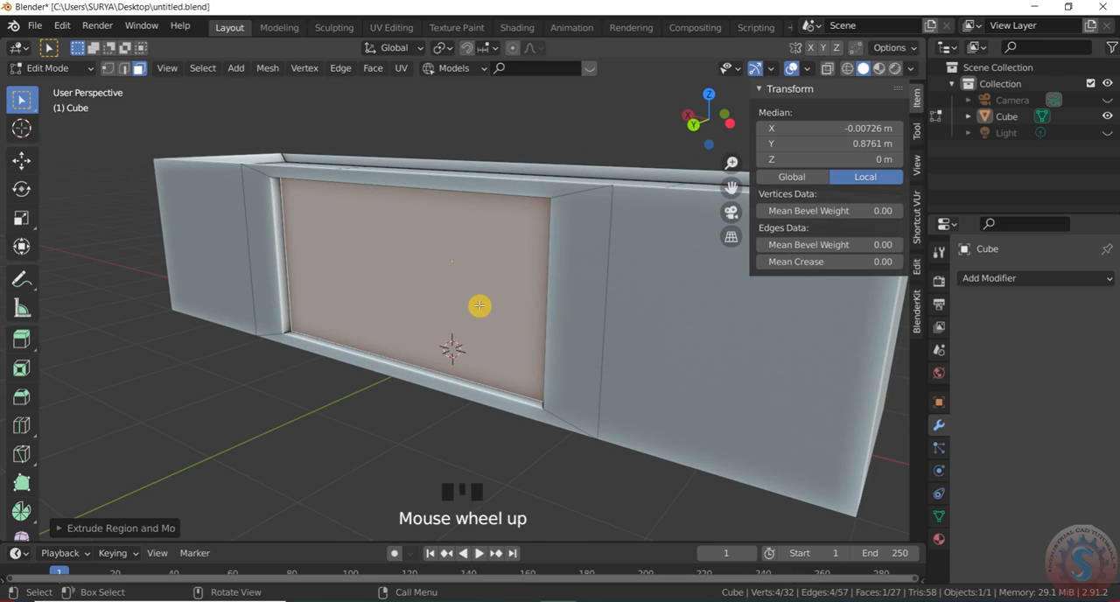
key(i)
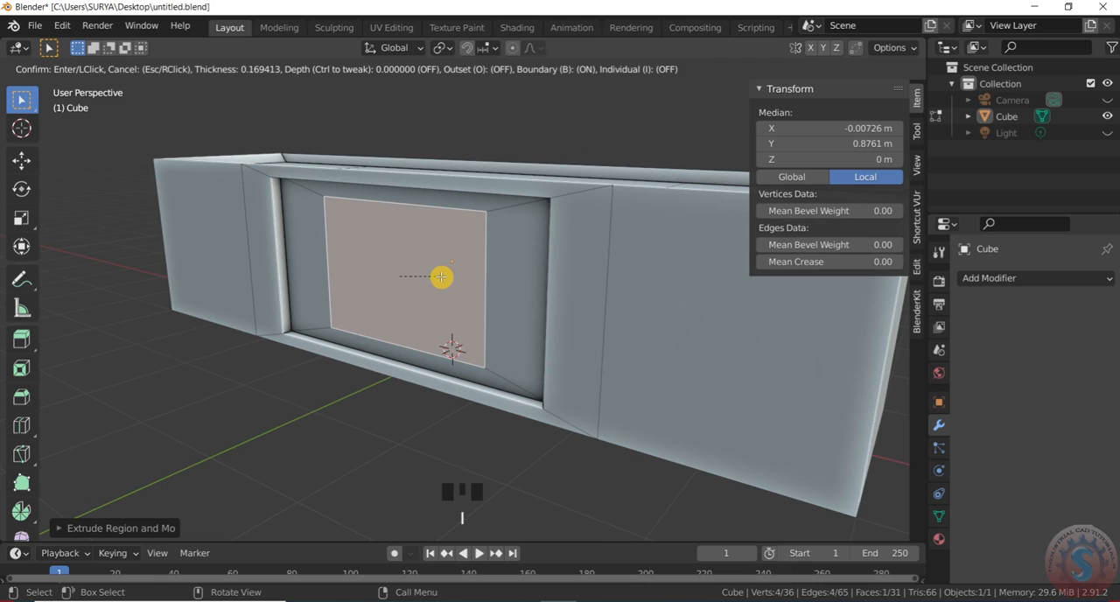
click(441, 276)
- Extrude the inset face outward to about Y 0.98 m and inset the raised block's front into a smaller upright rectangle
key(e)
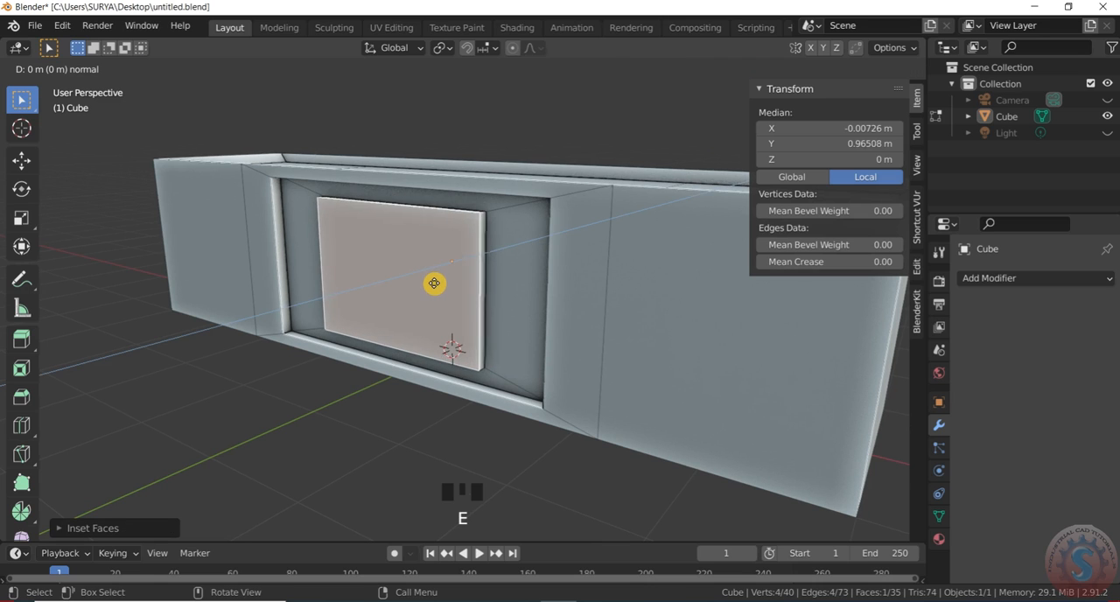
click(435, 282)
key(i)
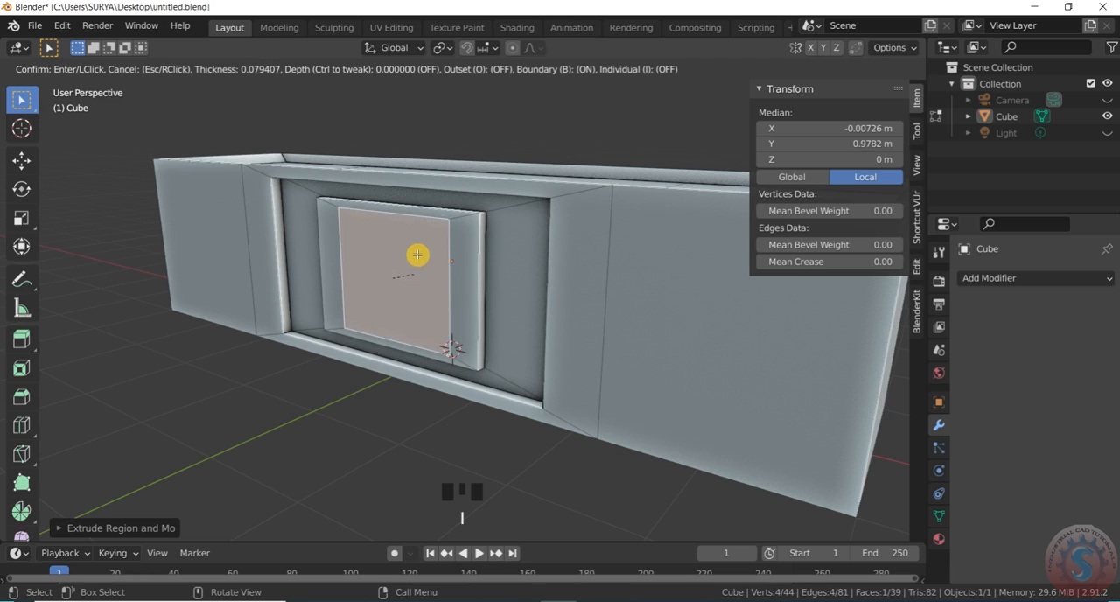
click(390, 279)
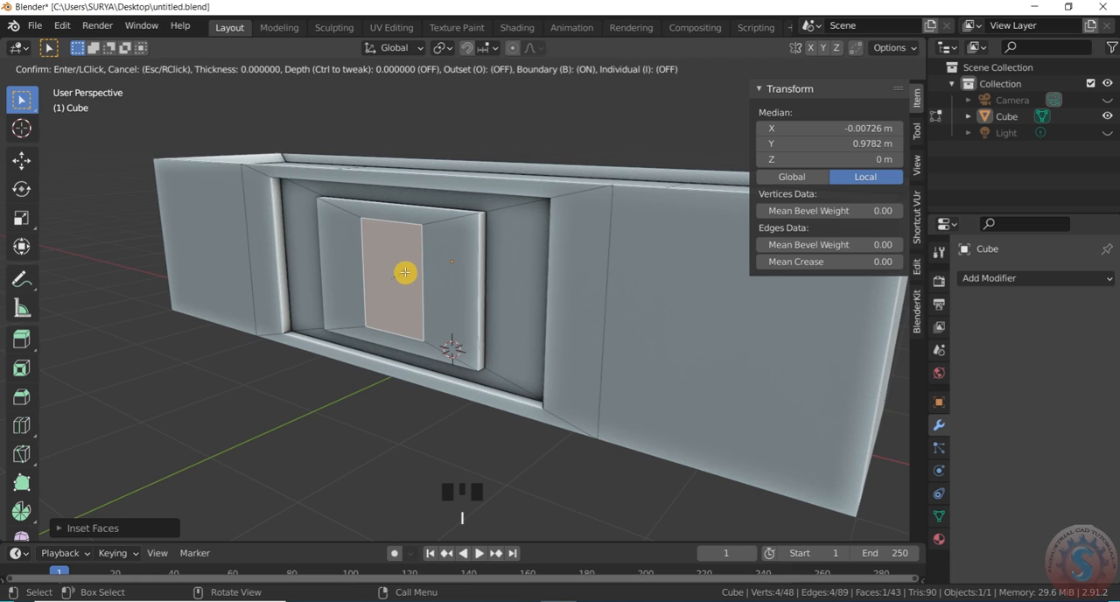
right_click(422, 303)
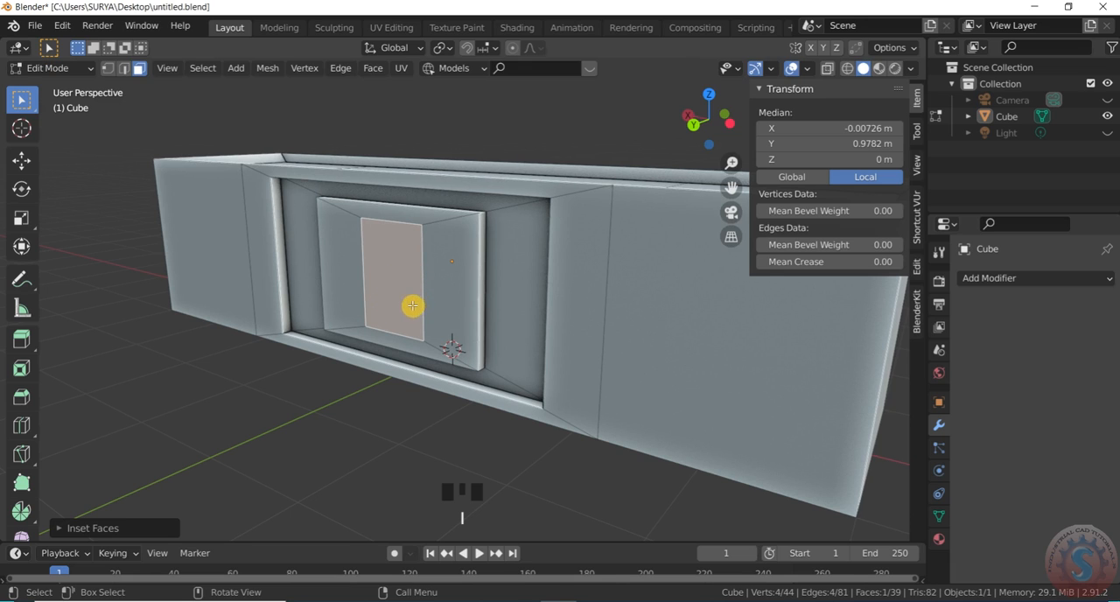
key(s)
right_click(399, 339)
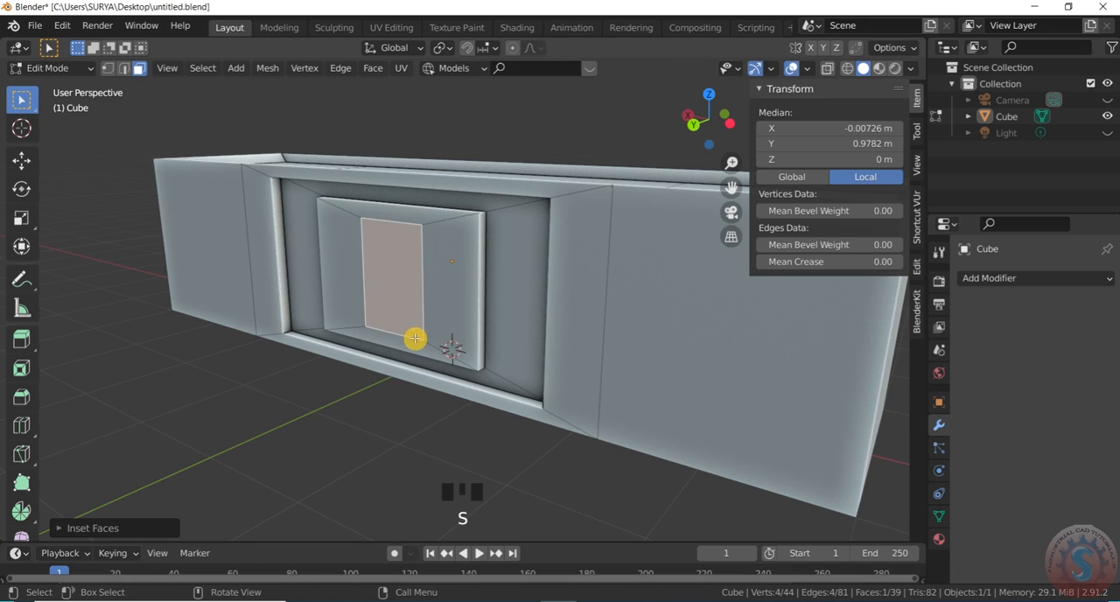
key(i)
right_click(422, 327)
- Extrude the upright rectangular face on the raised block inward to about Y 0.89 m
key(e)
click(426, 309)
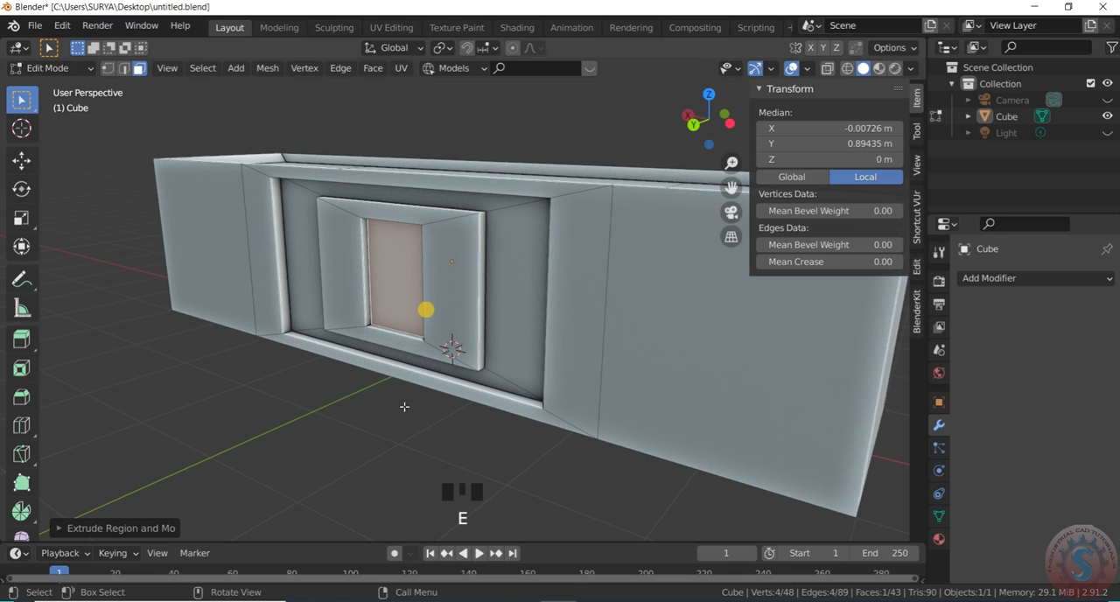
click(391, 423)
- Select the front face between the loop cut and the negative-X end of the box
scroll(495, 352, down, 3)
scroll(621, 225, up, 1)
drag(703, 120, 575, 325)
click(549, 378)
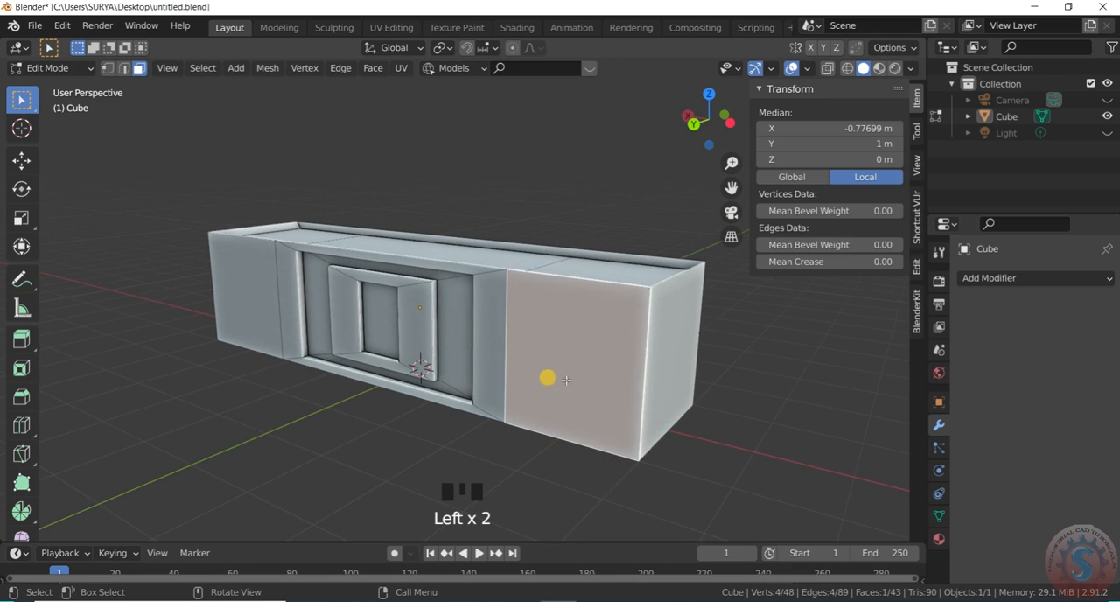
key(i)
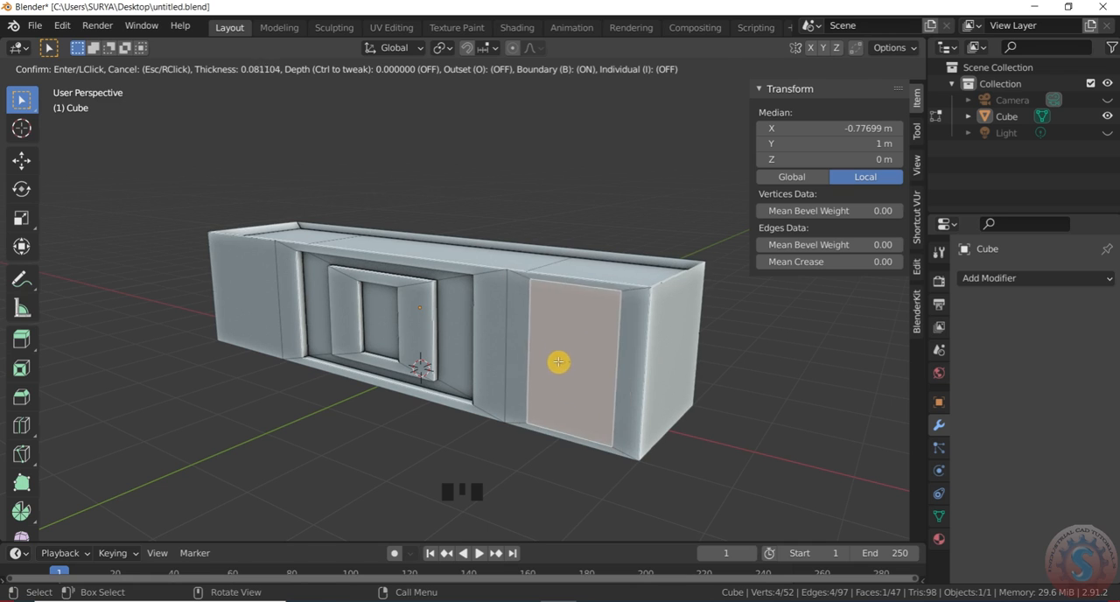
right_click(560, 378)
scroll(606, 403, up, 1)
key(s)
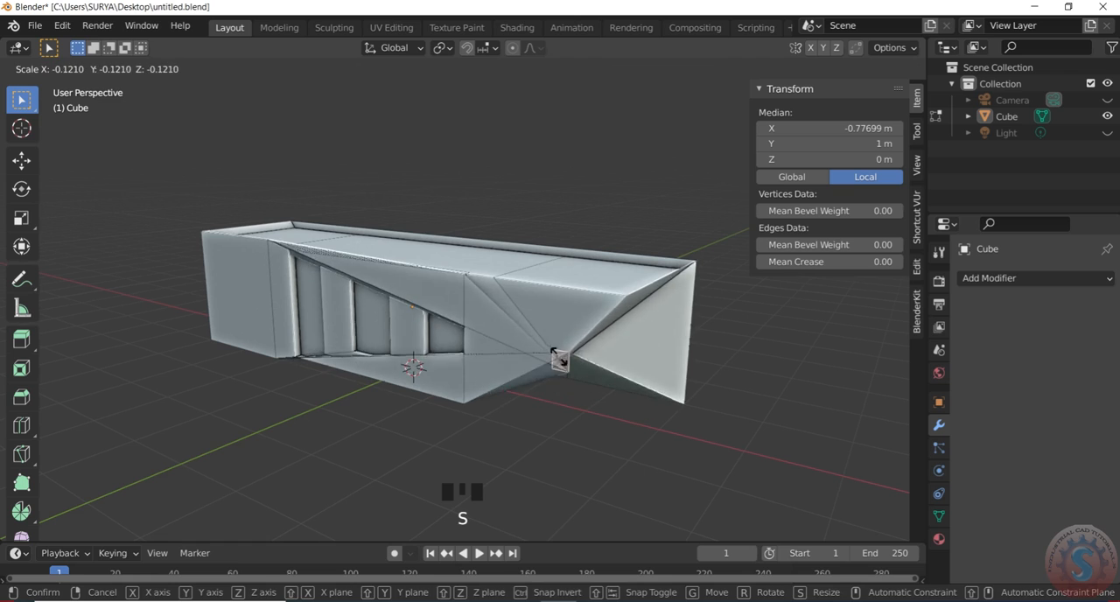
right_click(586, 412)
- Inset the selected end panel into a narrow vertical strip and extrude the strip inward to about Y 0.86 m
key(i)
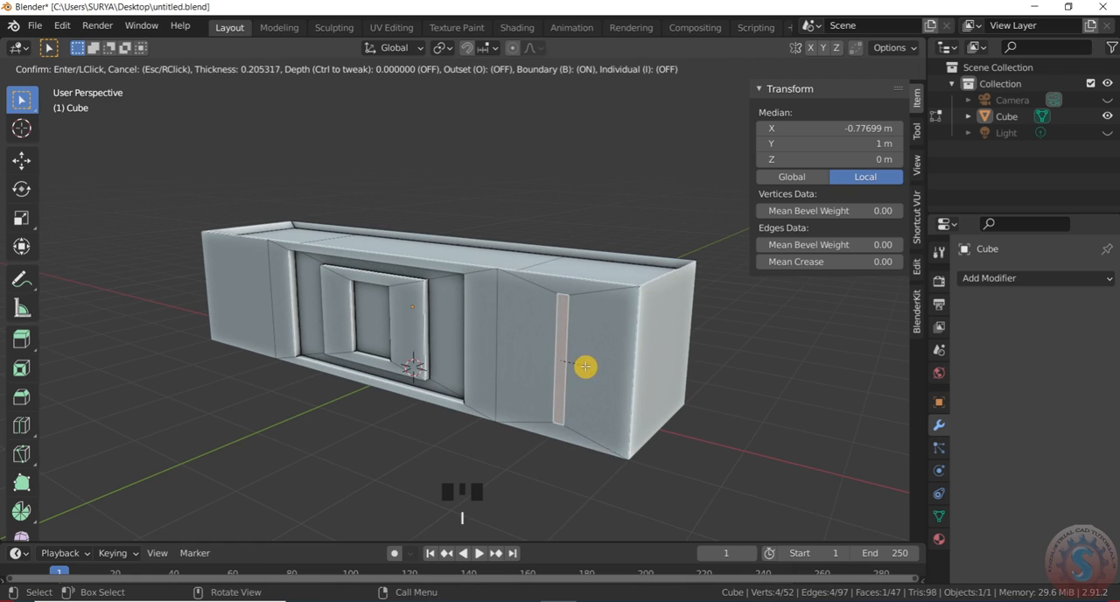
click(592, 366)
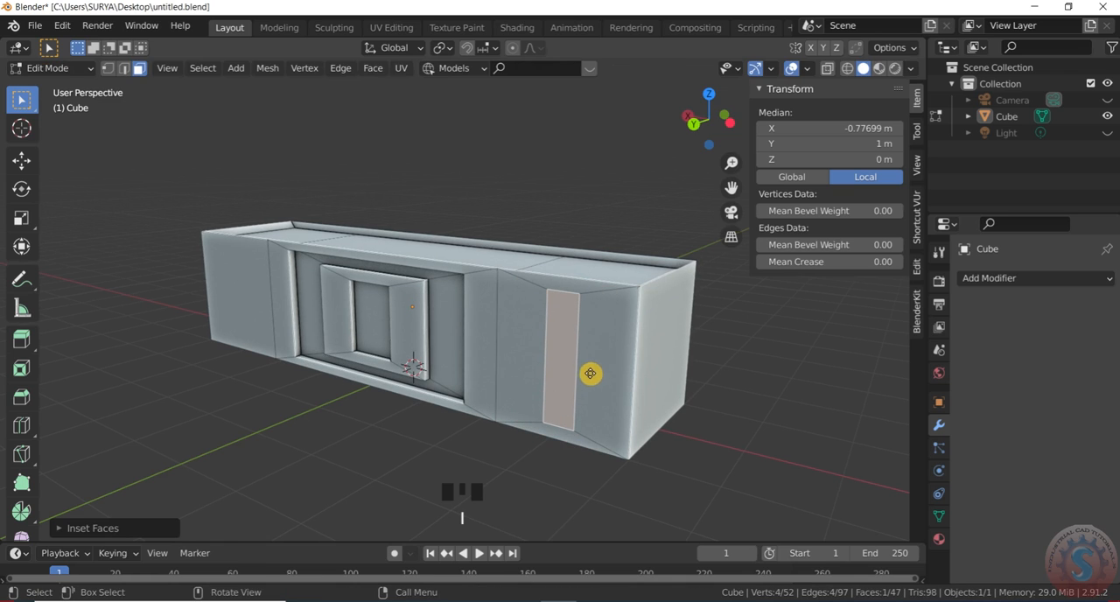
key(e)
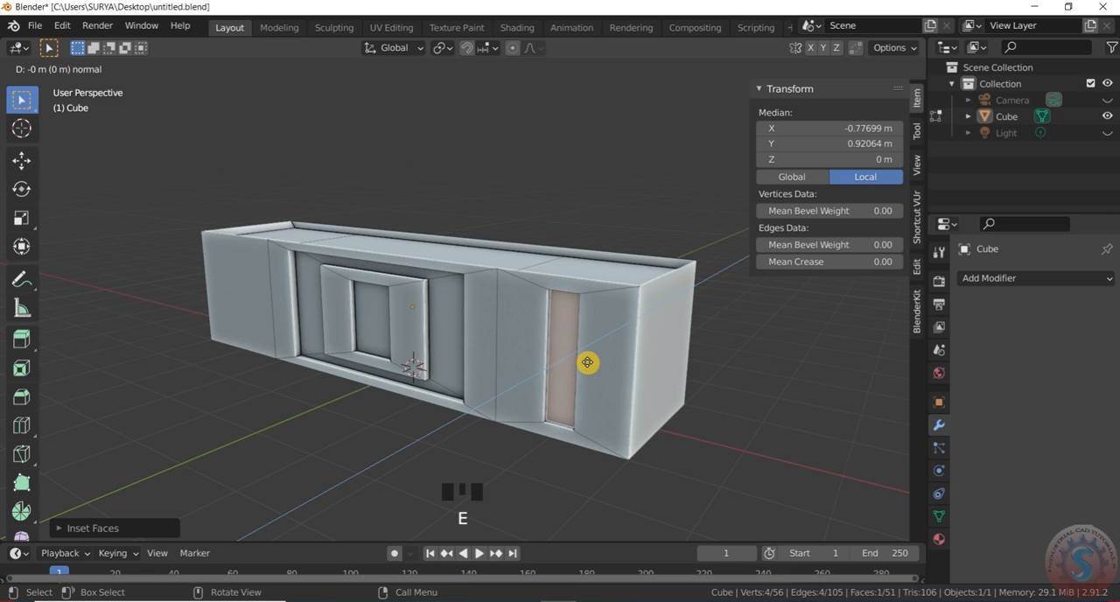
click(567, 314)
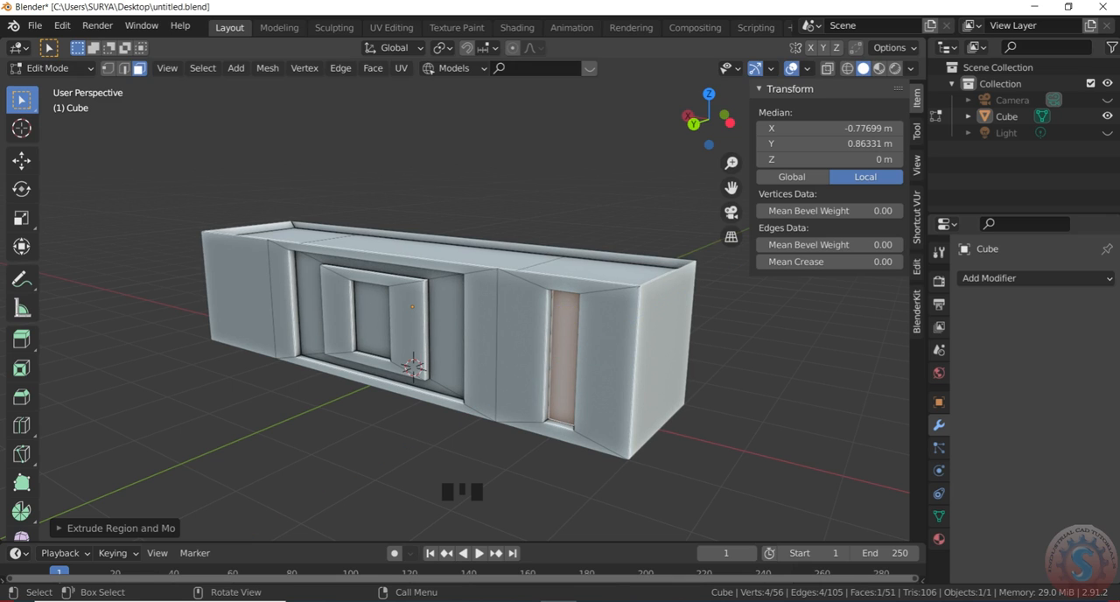
- Try scaling down the back face of the vertical slot, and undo the resize
key(s)
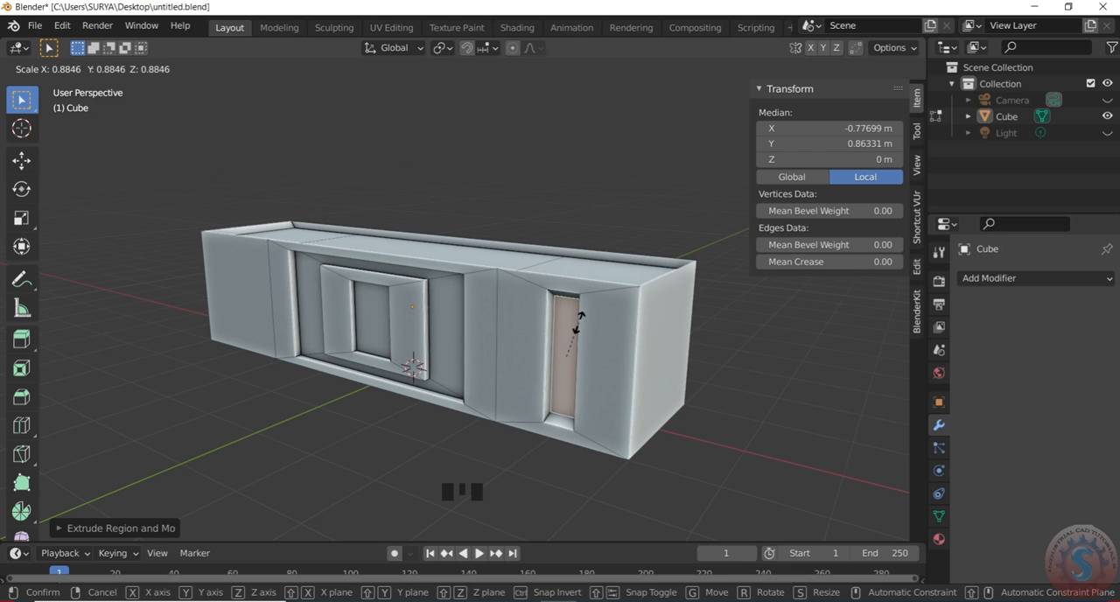
click(580, 330)
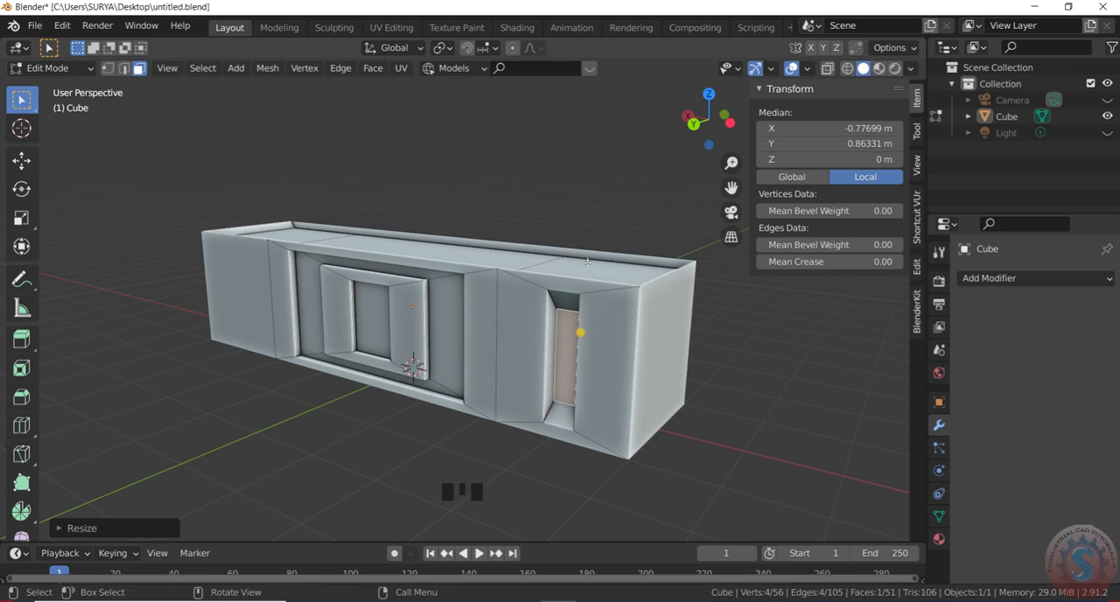
click(672, 151)
drag(713, 118, 622, 227)
key(ctrl+z)
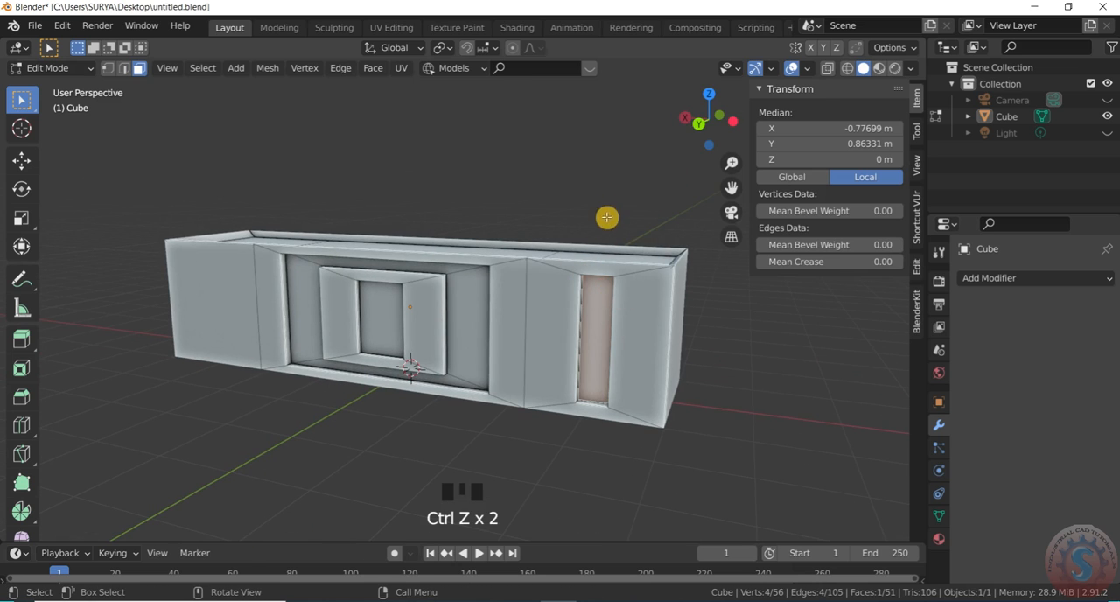
- Try insetting the slot's back face by about 0.06 and extruding it, and undo both operations
click(609, 243)
click(604, 312)
scroll(600, 311, up, 1)
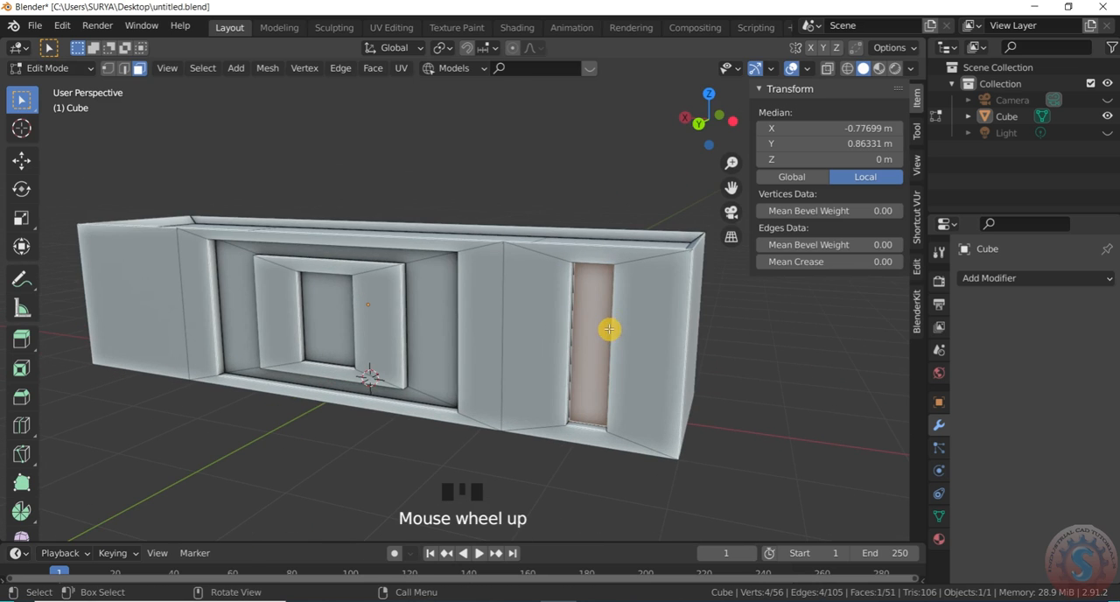
key(i)
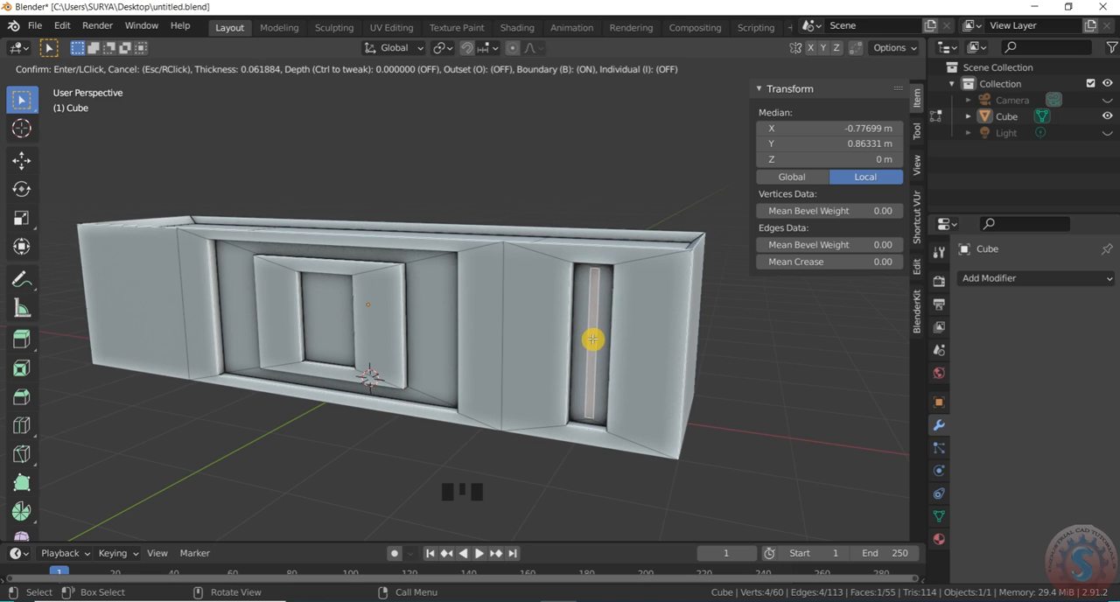
click(592, 339)
scroll(595, 342, up, 2)
key(e)
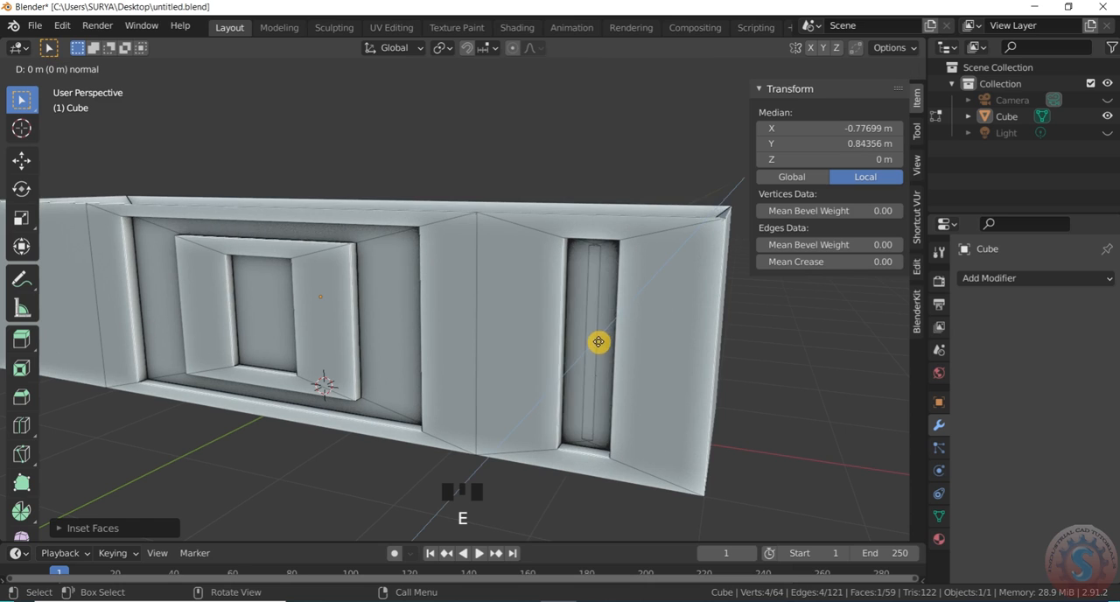
click(618, 360)
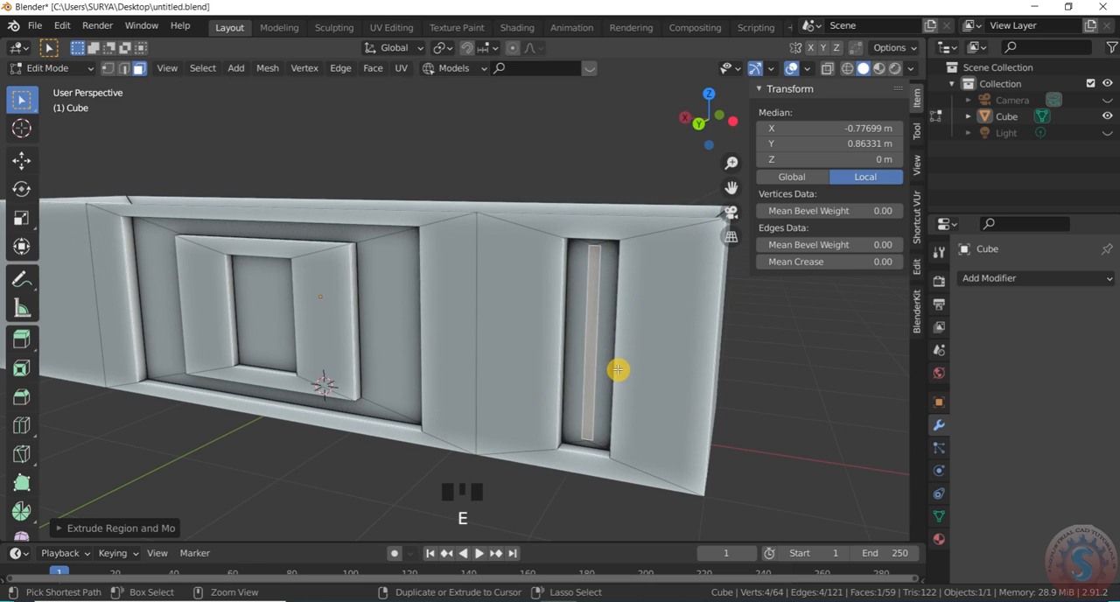
key(ctrl+z)
key(ctrl+z)
scroll(600, 369, down, 2)
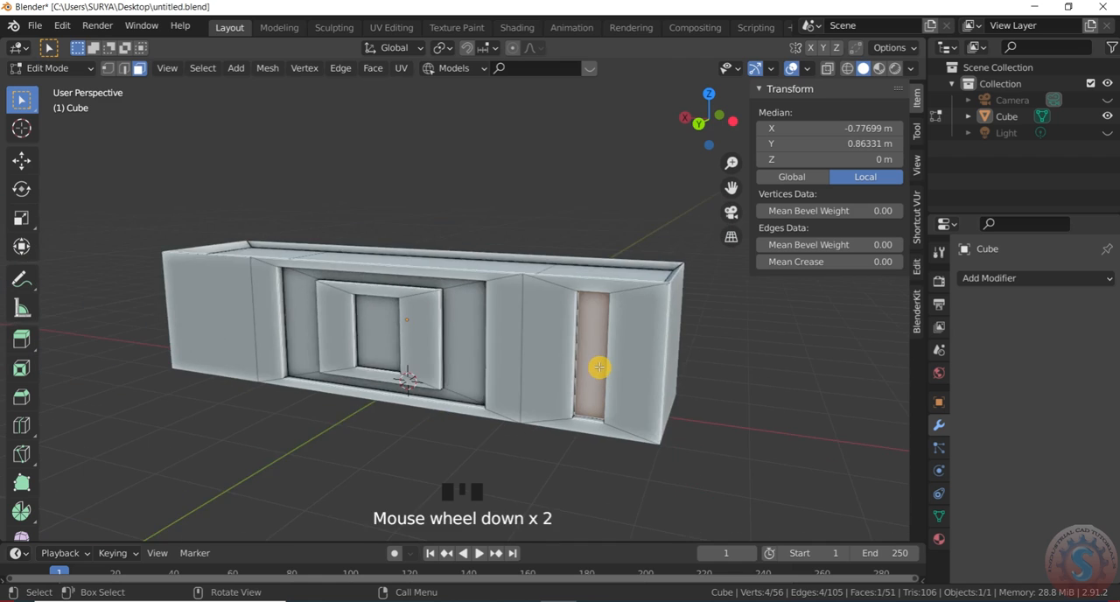
scroll(600, 367, up, 1)
key(i)
right_click(609, 369)
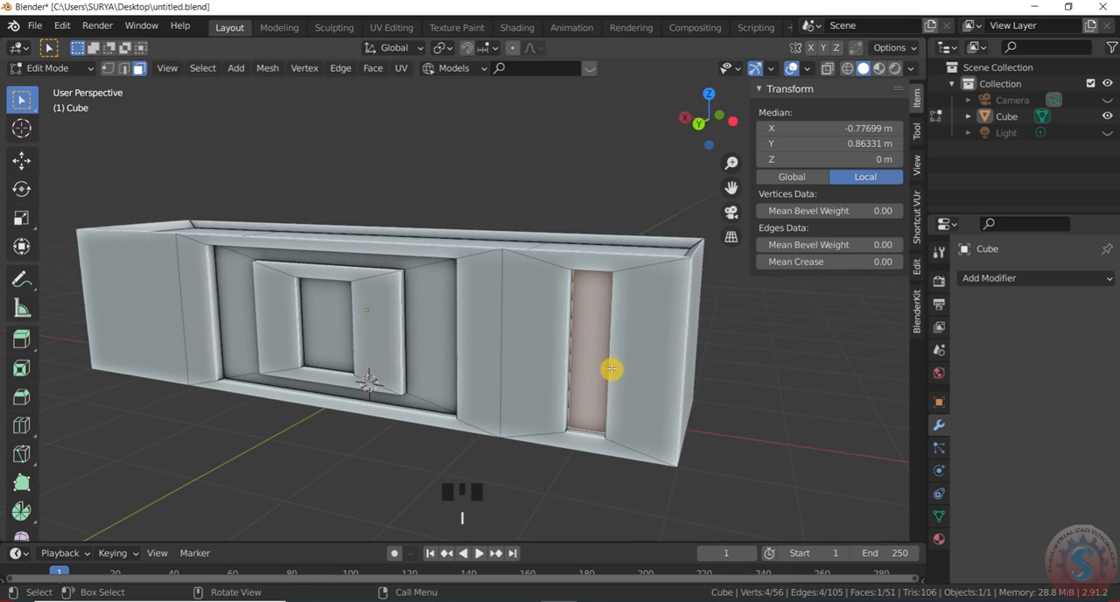
scroll(669, 236, down, 1)
drag(707, 121, 667, 248)
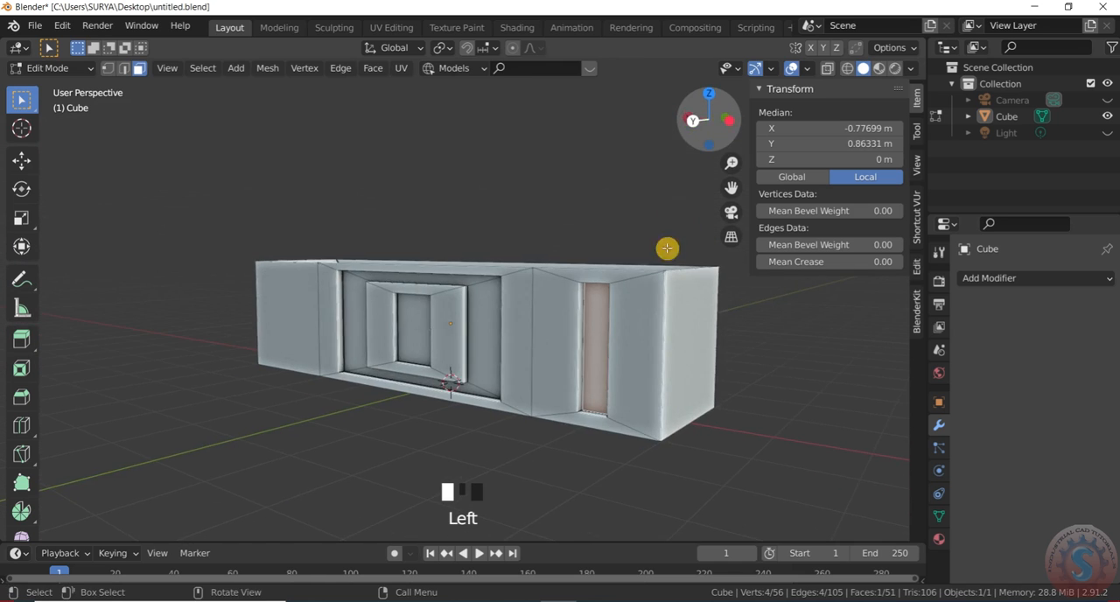
scroll(602, 340, up, 1)
key(i)
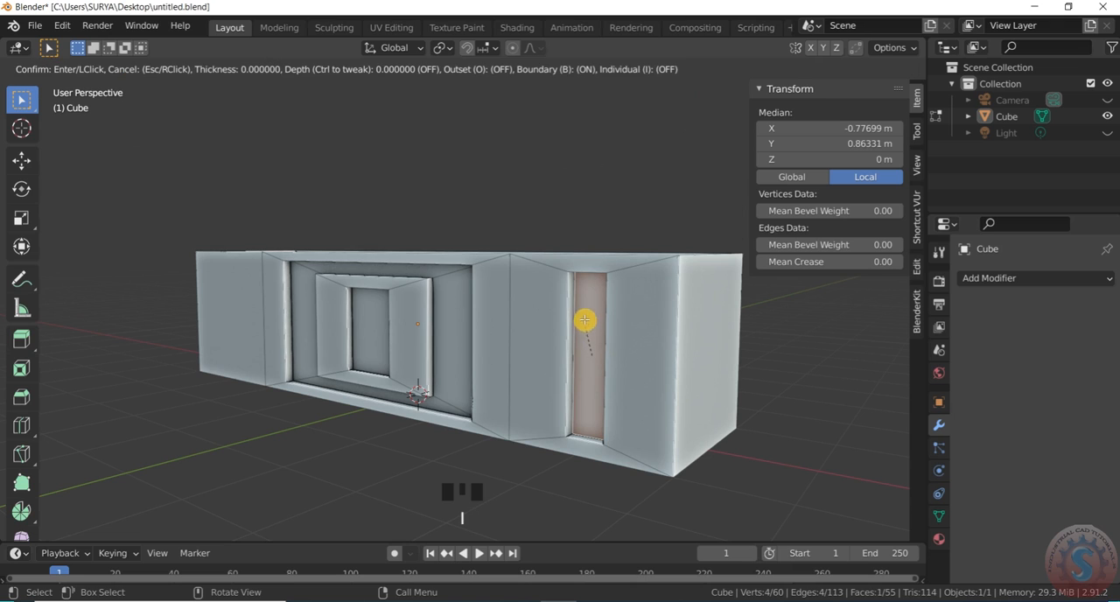
right_click(620, 352)
key(s)
right_click(617, 369)
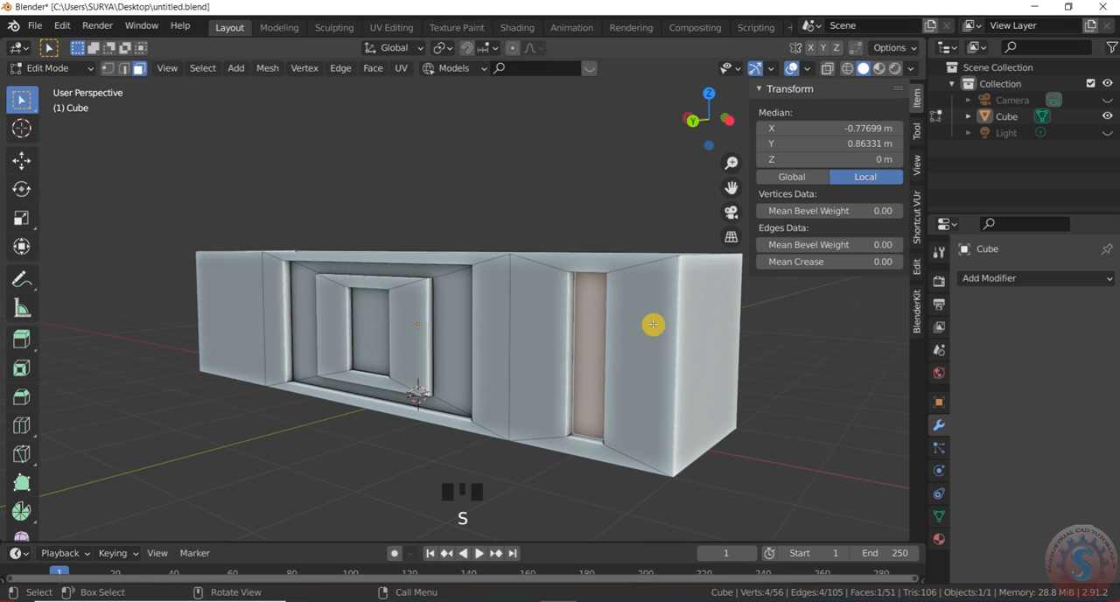
- Try insetting the narrow front face between the slot and the box's end and extruding it, and undo both operations
scroll(652, 325, down, 1)
scroll(626, 302, up, 1)
click(635, 319)
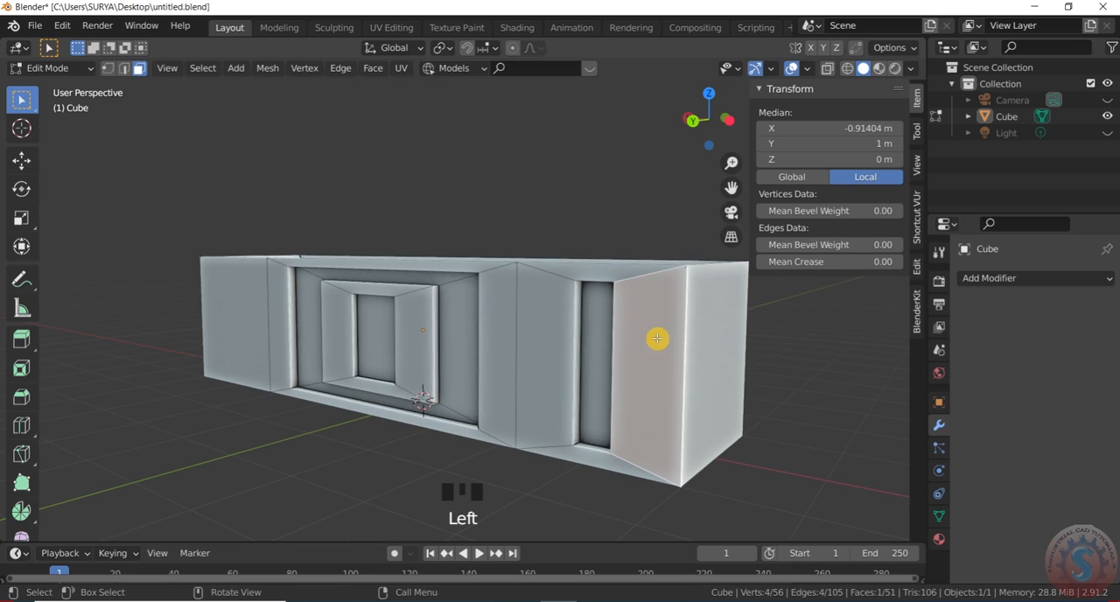
key(i)
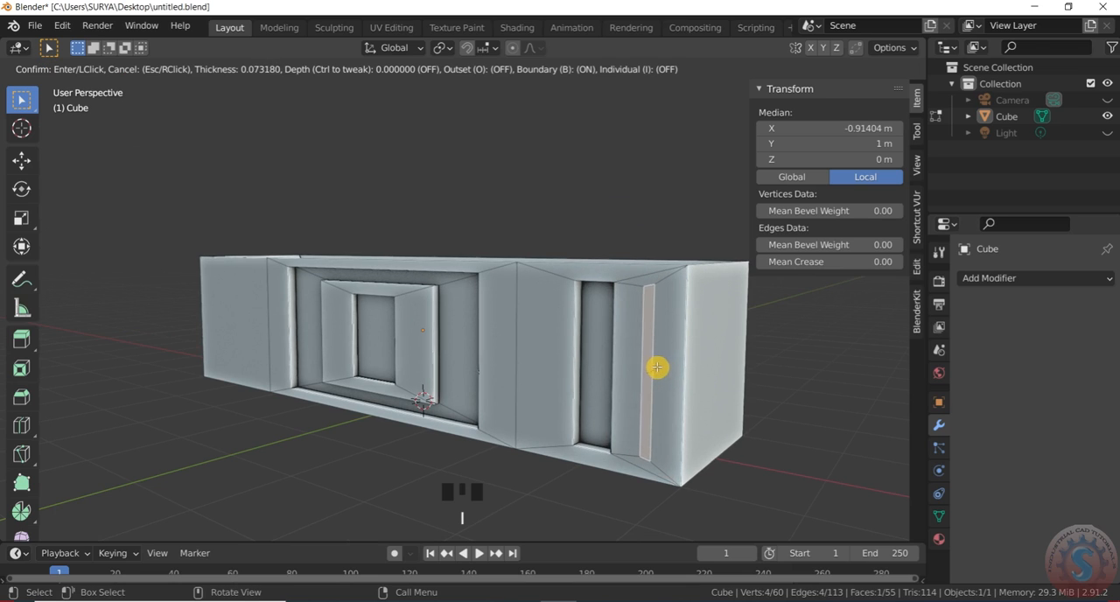
click(660, 370)
key(e)
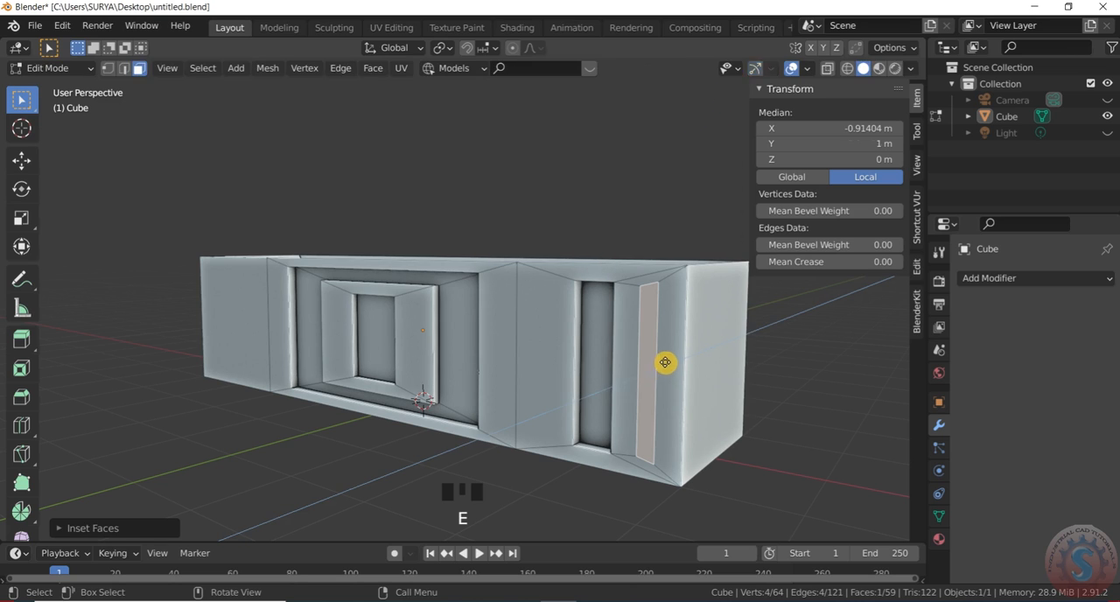
click(661, 375)
key(ctrl+z)
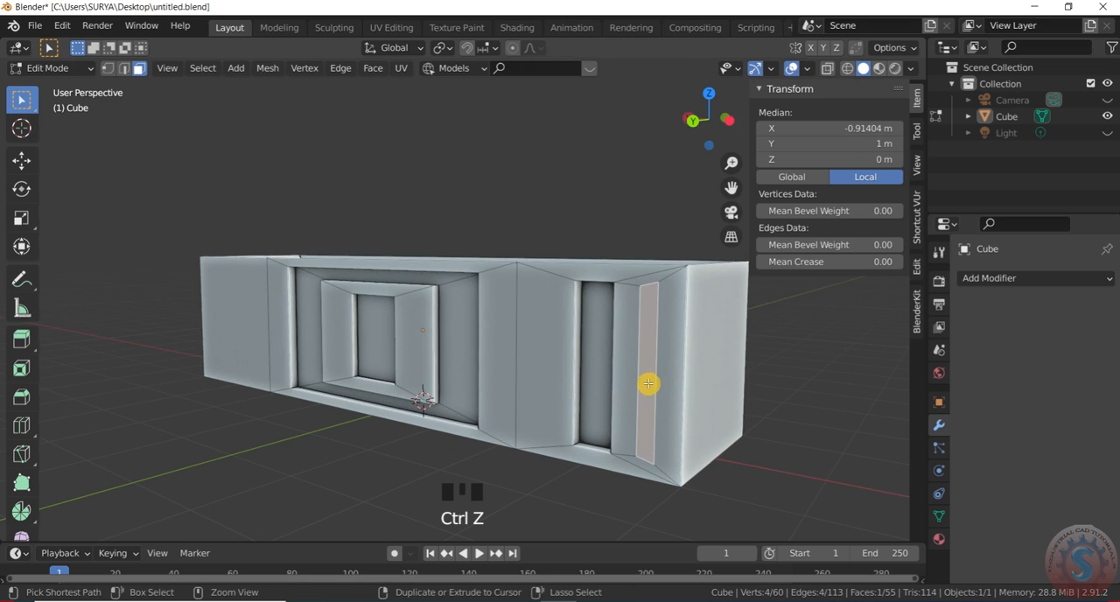
key(ctrl+z)
- Select the front face at the positive-X end of the box and inset it into a narrow vertical strip
drag(702, 110, 709, 119)
scroll(553, 269, down, 3)
scroll(333, 279, up, 1)
click(303, 260)
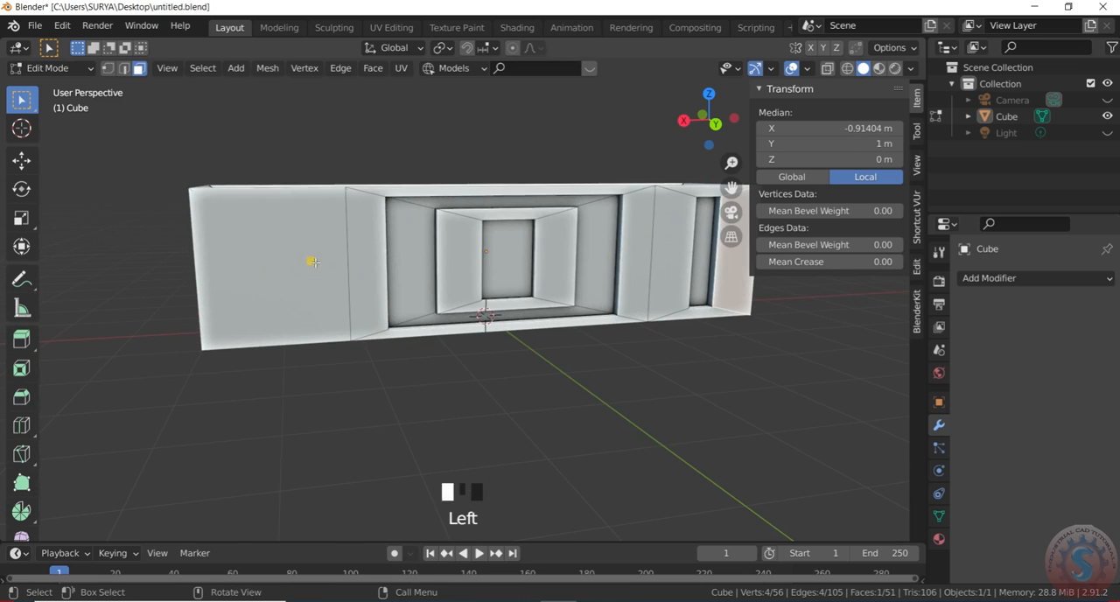
scroll(205, 318, down, 2)
scroll(305, 300, up, 1)
key(i)
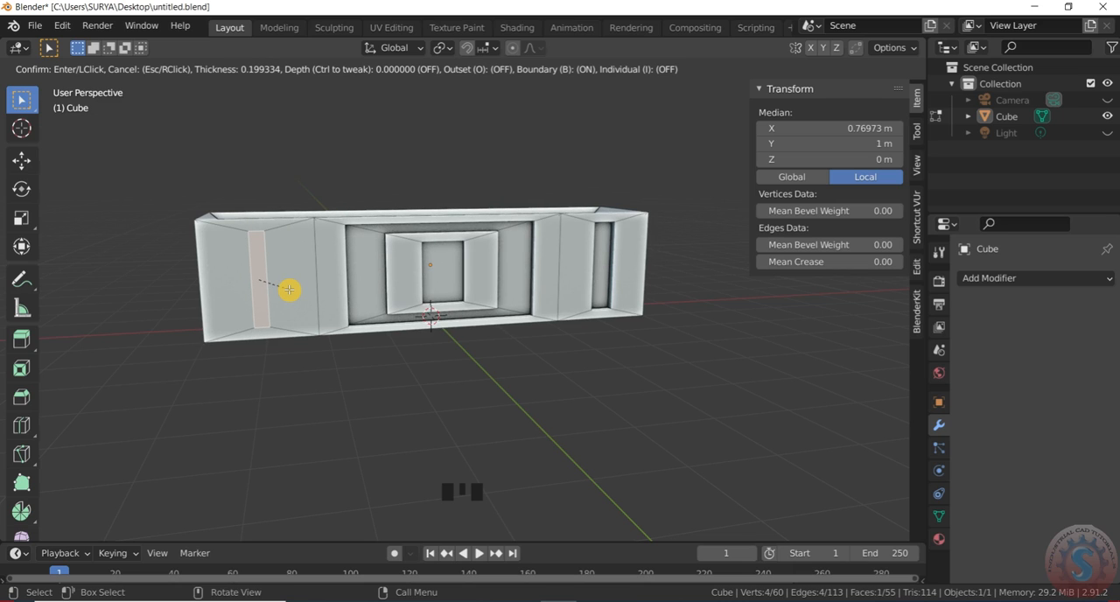
click(291, 289)
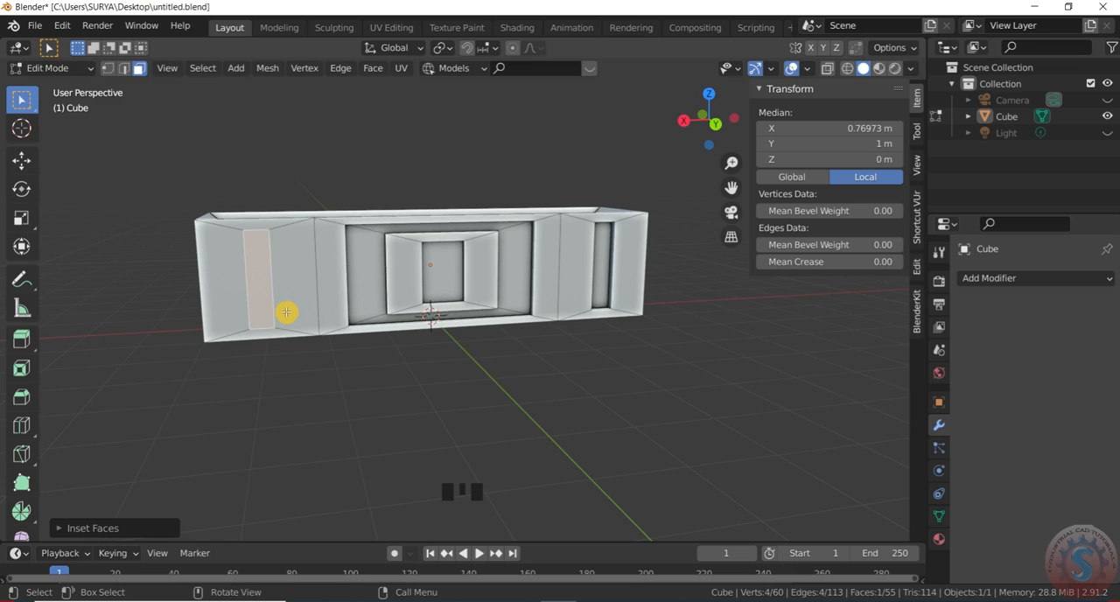
- Try extruding the inset vertical strip about 0.33 m into the box, and undo the extrusion
key(e)
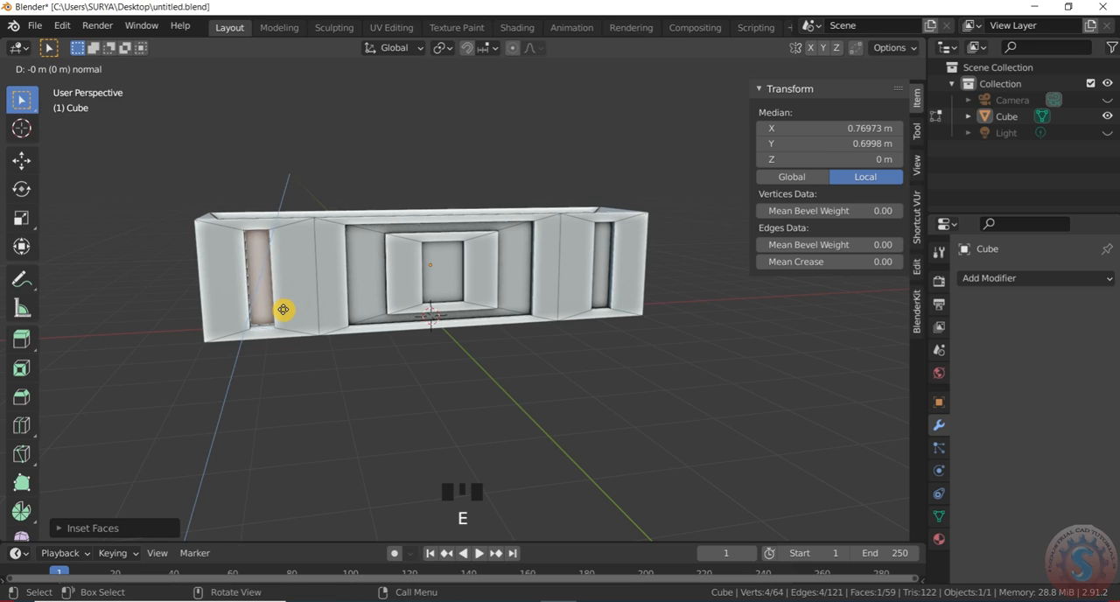
click(282, 307)
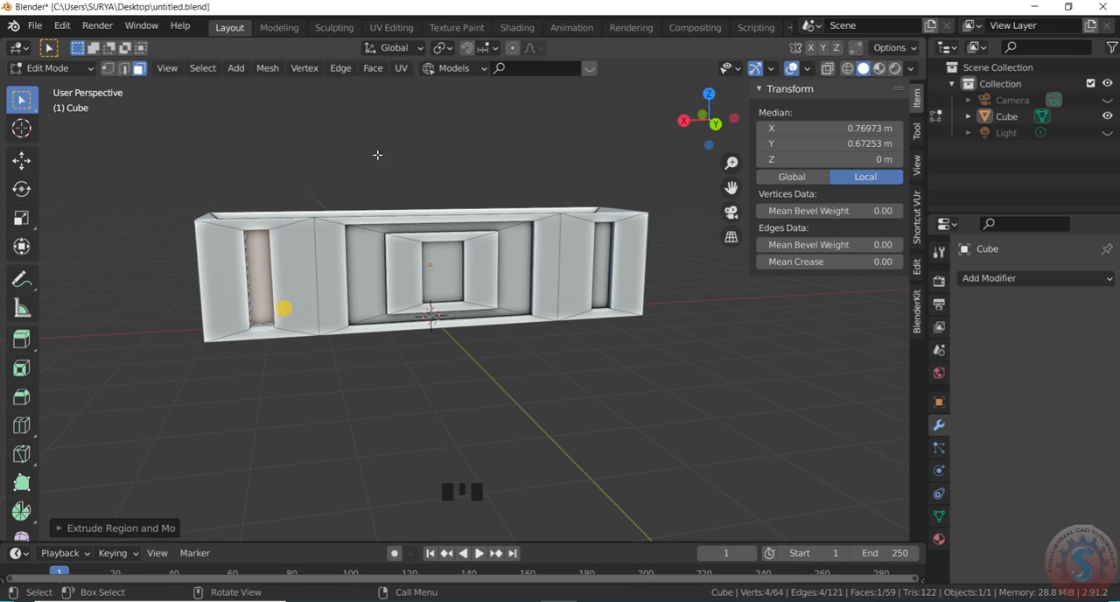
click(429, 178)
drag(719, 119, 276, 245)
scroll(305, 261, up, 2)
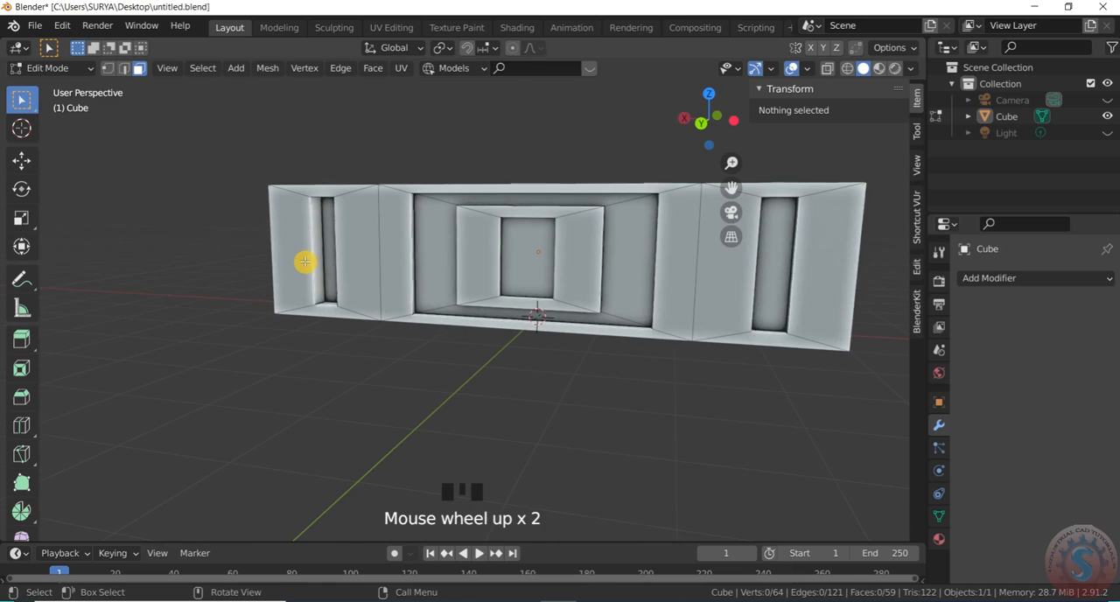
key(ctrl+z)
key(ctrl+z)
scroll(304, 271, down, 1)
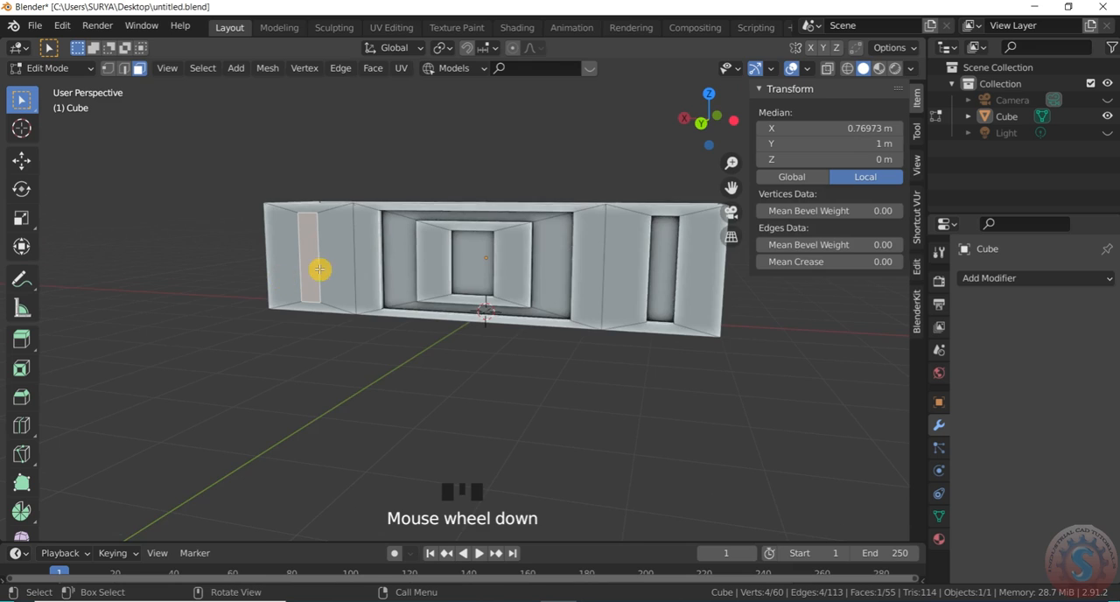
- Extrude the inset vertical strip about 0.15 m into the box to form a recessed slot, and deselect it
scroll(319, 271, up, 1)
key(e)
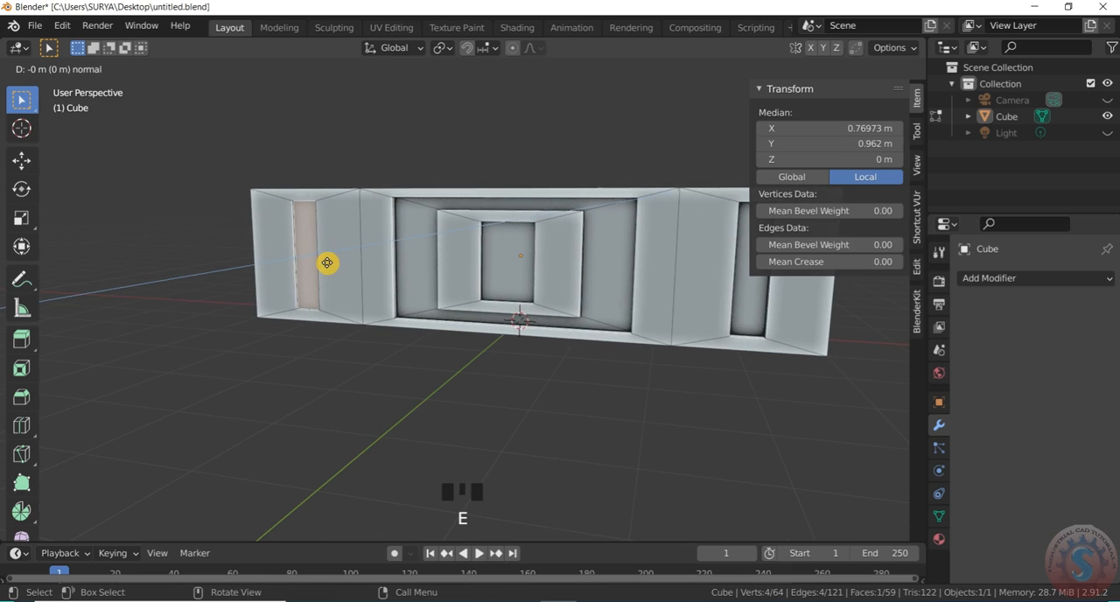
click(329, 260)
click(295, 277)
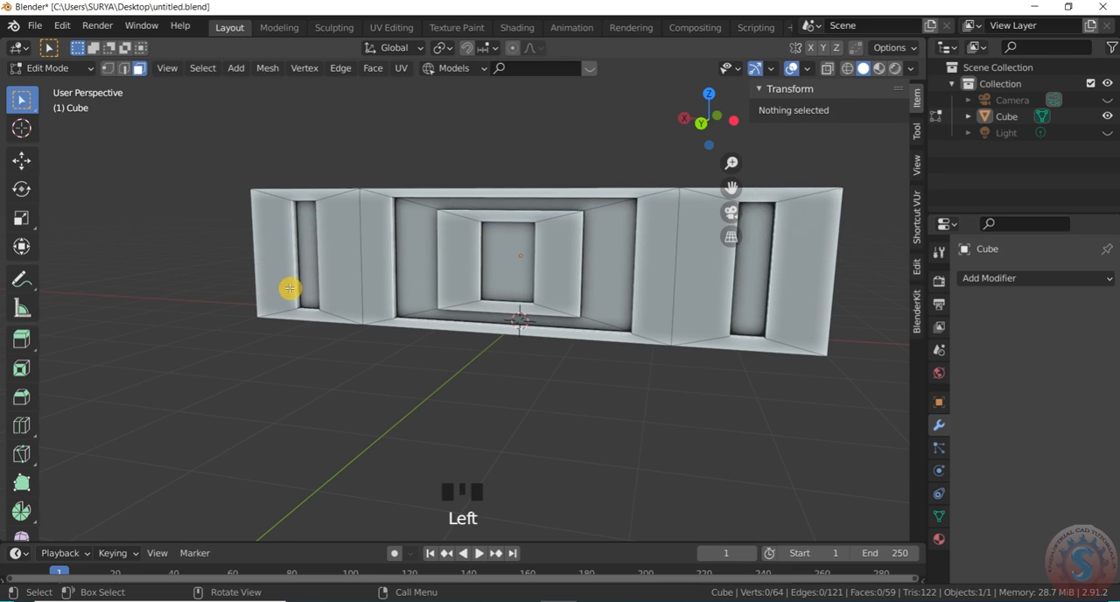
scroll(357, 260, down, 2)
mouse_move(700, 120)
mouse_down()
mouse_move(652, 123)
mouse_move(687, 123)
mouse_up()
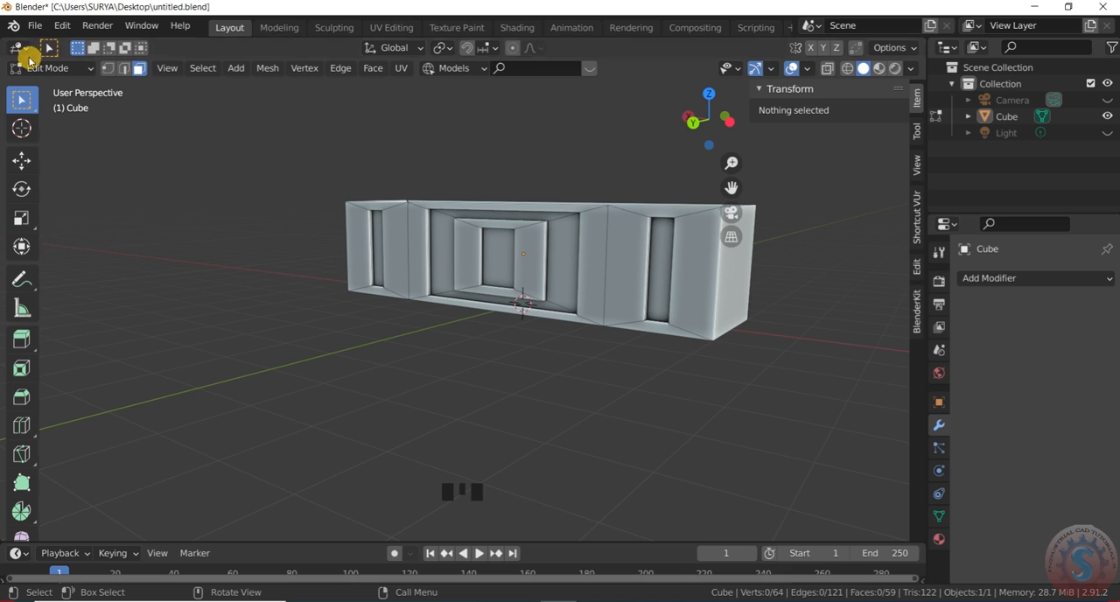
- Save the model to untitled.blend
click(34, 25)
click(57, 134)
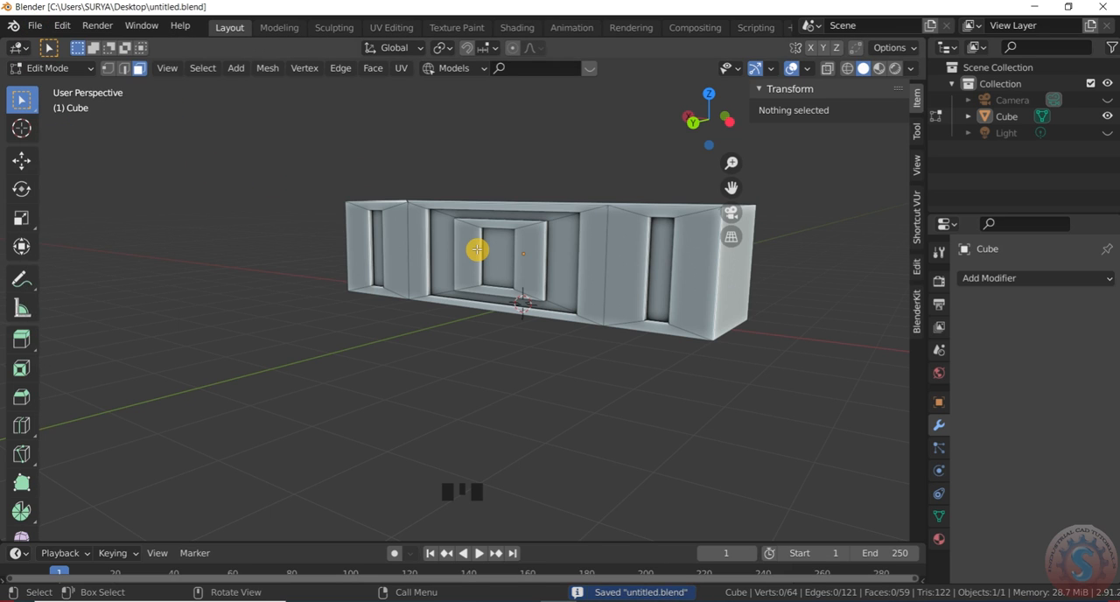
scroll(519, 277, down, 2)
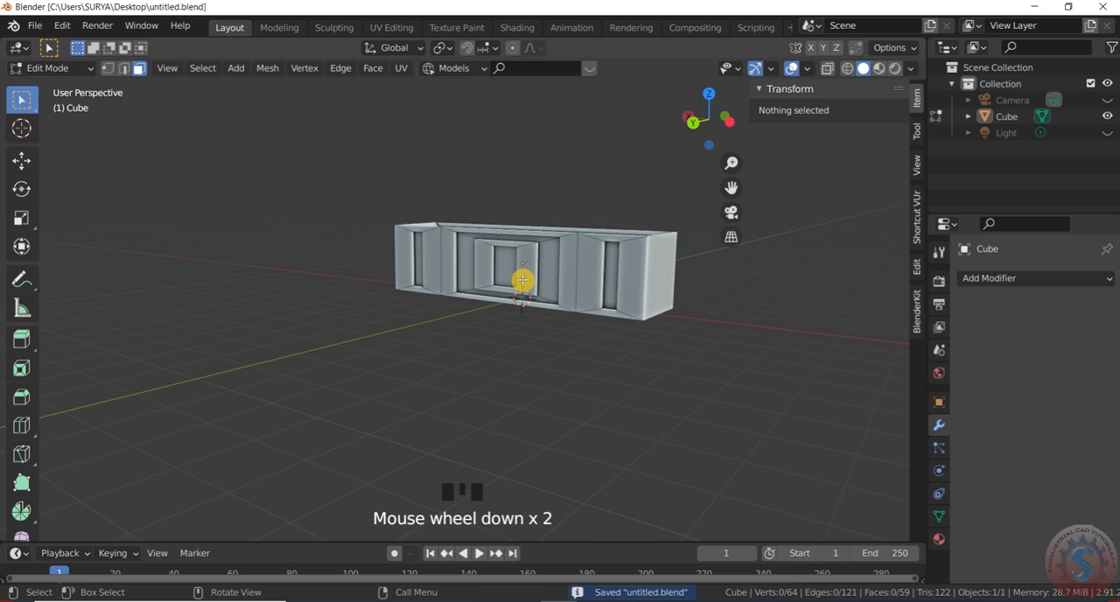
scroll(521, 276, up, 3)
drag(722, 138, 652, 133)
scroll(615, 270, down, 2)
scroll(616, 271, up, 1)
drag(725, 110, 716, 119)
click(35, 26)
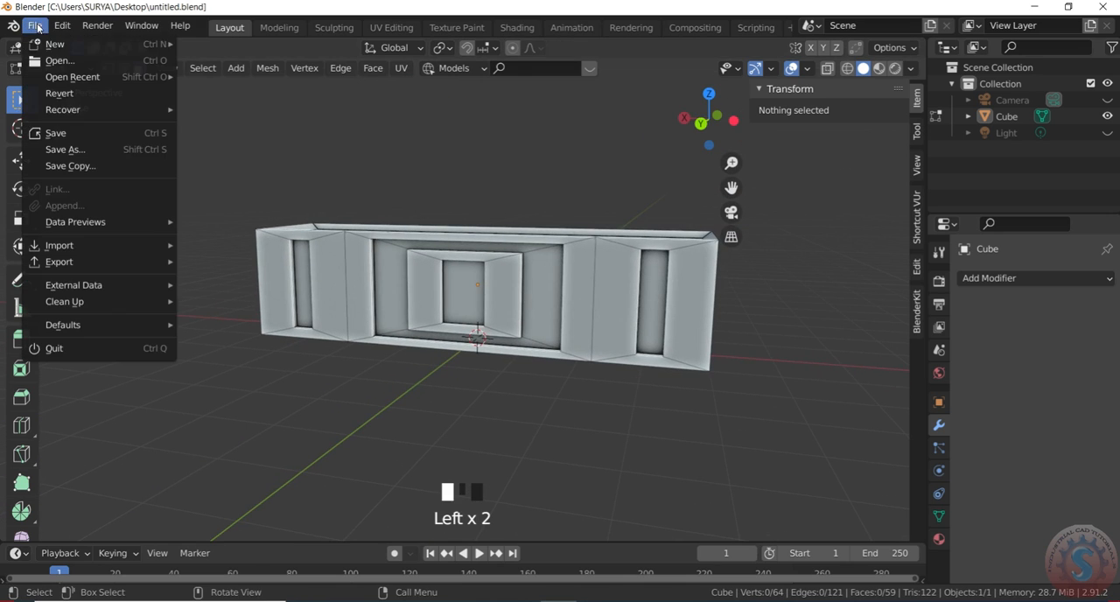
click(66, 133)
scroll(588, 350, down, 2)
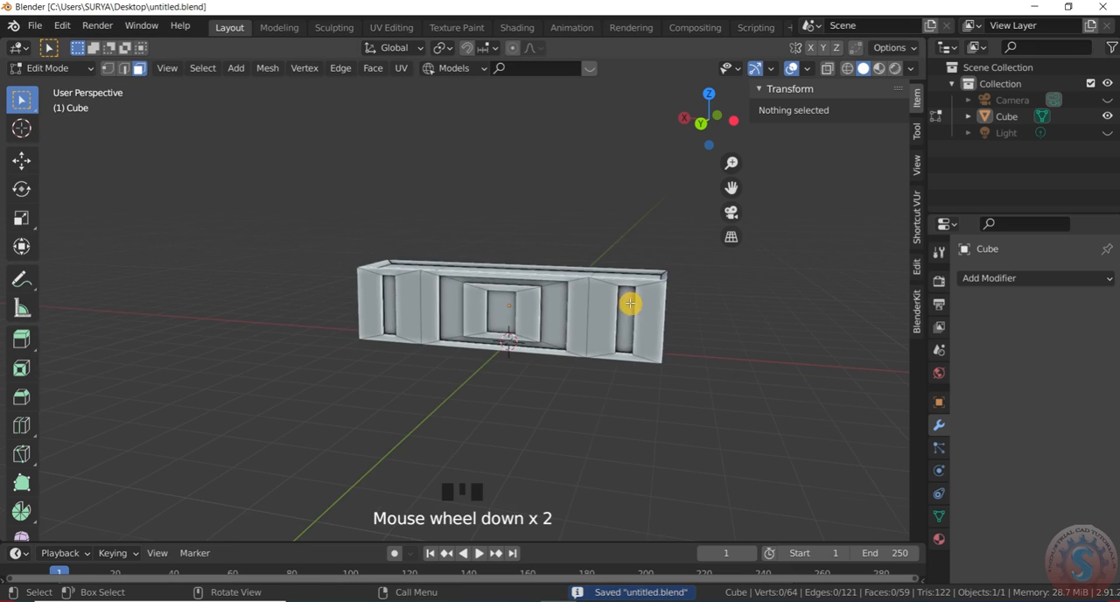
scroll(664, 264, up, 2)
drag(715, 113, 708, 113)
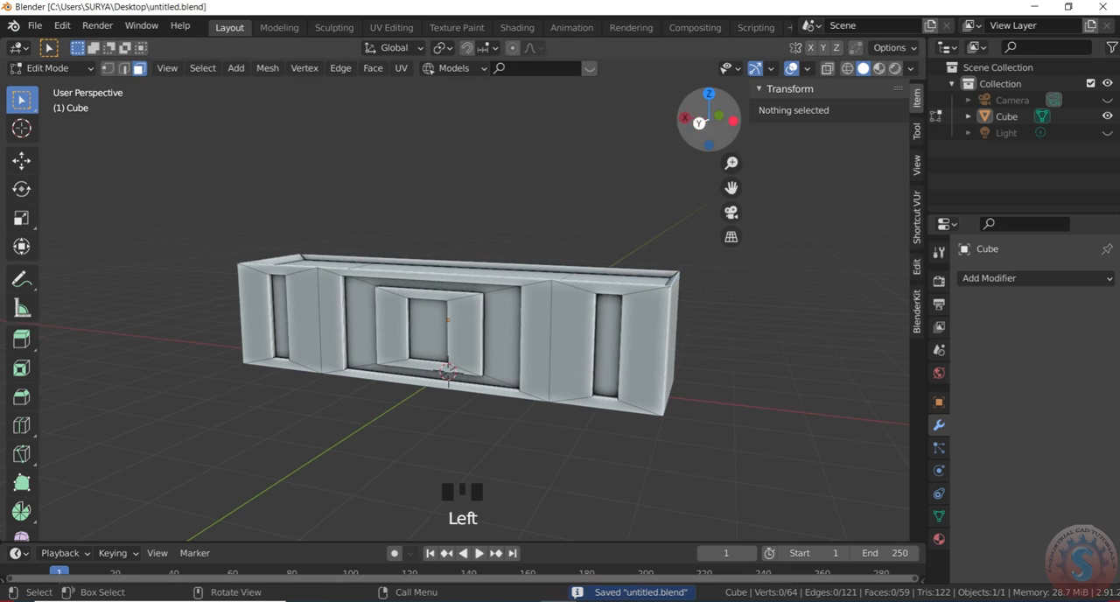
- Switch the box from Edit Mode to Object Mode, leave nothing selected, and save the file
click(59, 71)
click(55, 87)
click(549, 339)
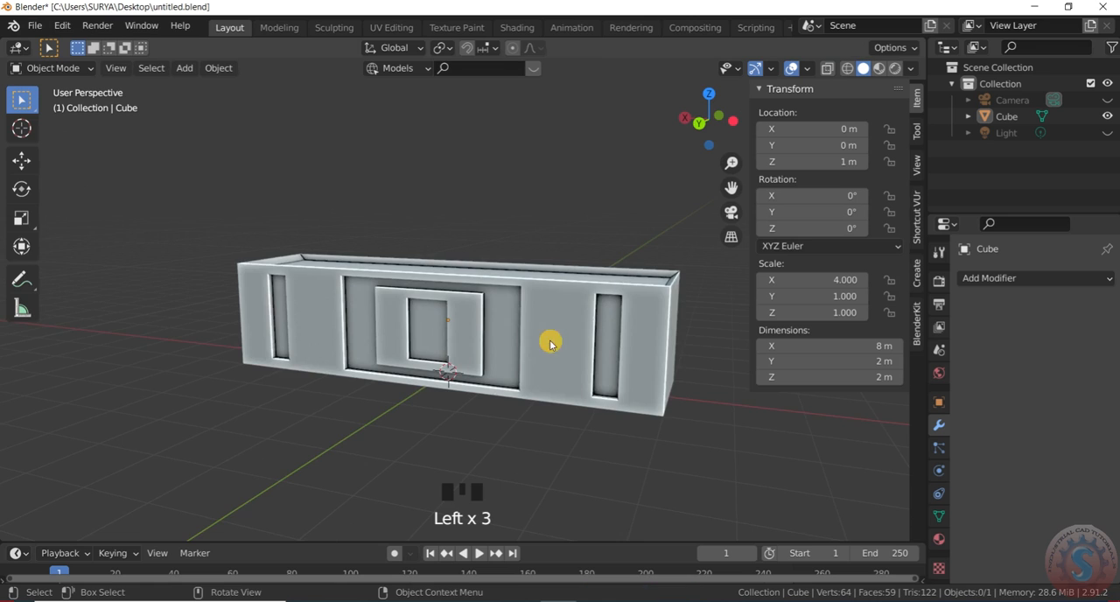
scroll(700, 242, down, 2)
scroll(700, 241, up, 1)
mouse_move(705, 120)
mouse_down()
mouse_move(693, 119)
mouse_move(739, 130)
mouse_move(700, 126)
mouse_up()
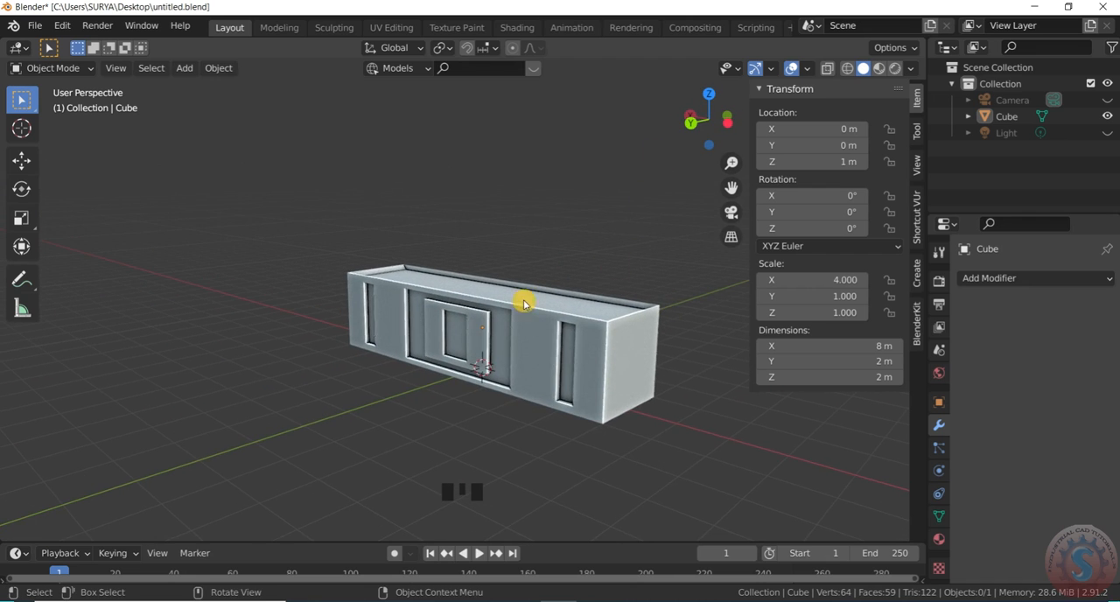
scroll(611, 336, down, 2)
scroll(610, 337, up, 3)
click(34, 25)
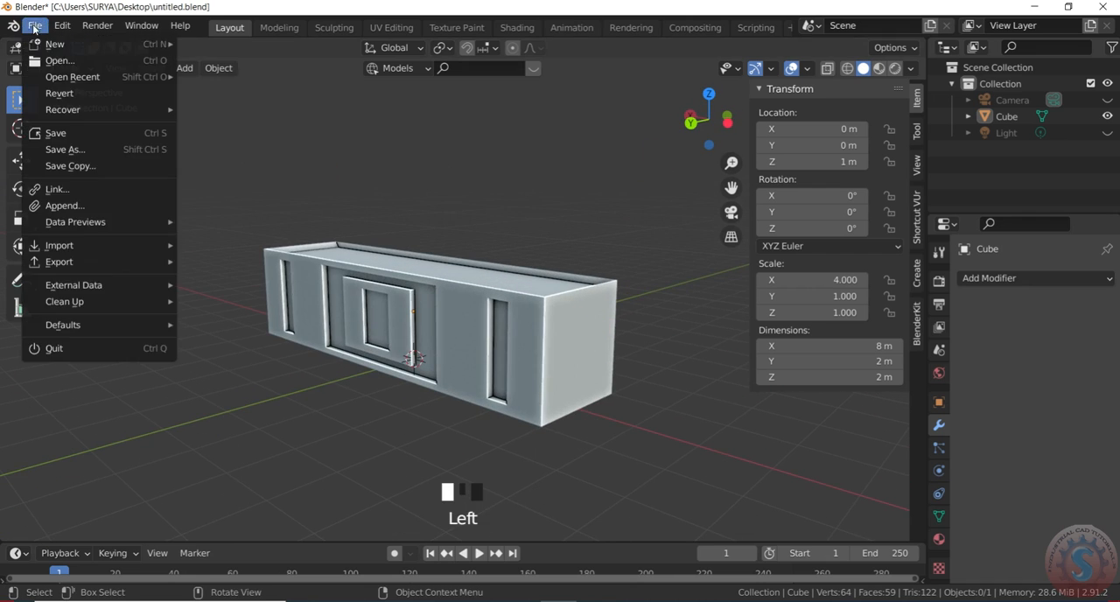
click(52, 131)
scroll(487, 308, down, 3)
scroll(495, 318, up, 3)
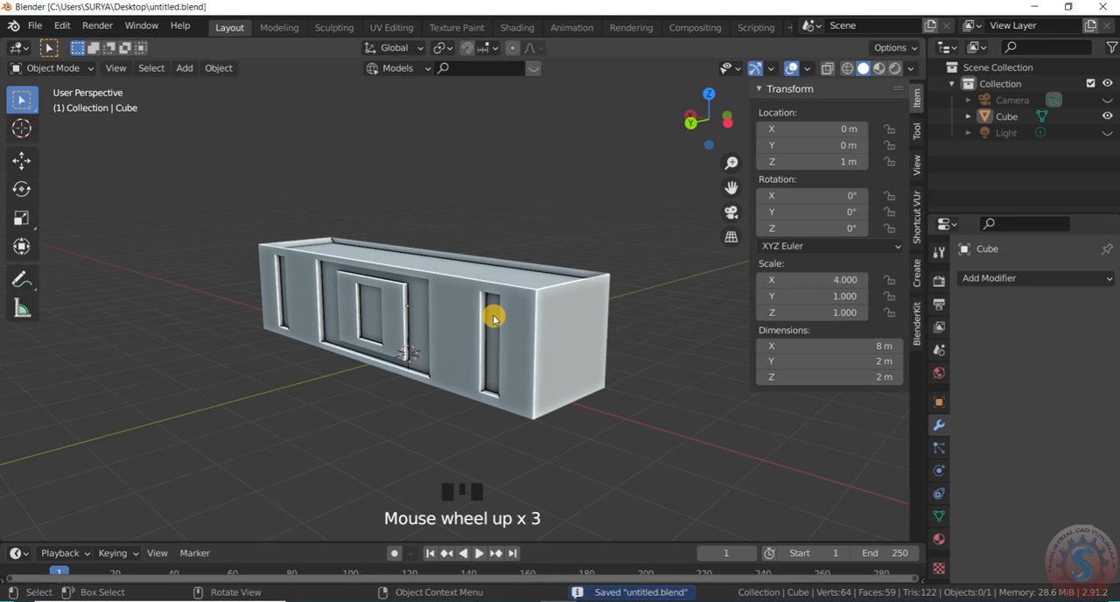
scroll(388, 315, up, 1)
scroll(458, 315, down, 2)
scroll(450, 311, up, 2)
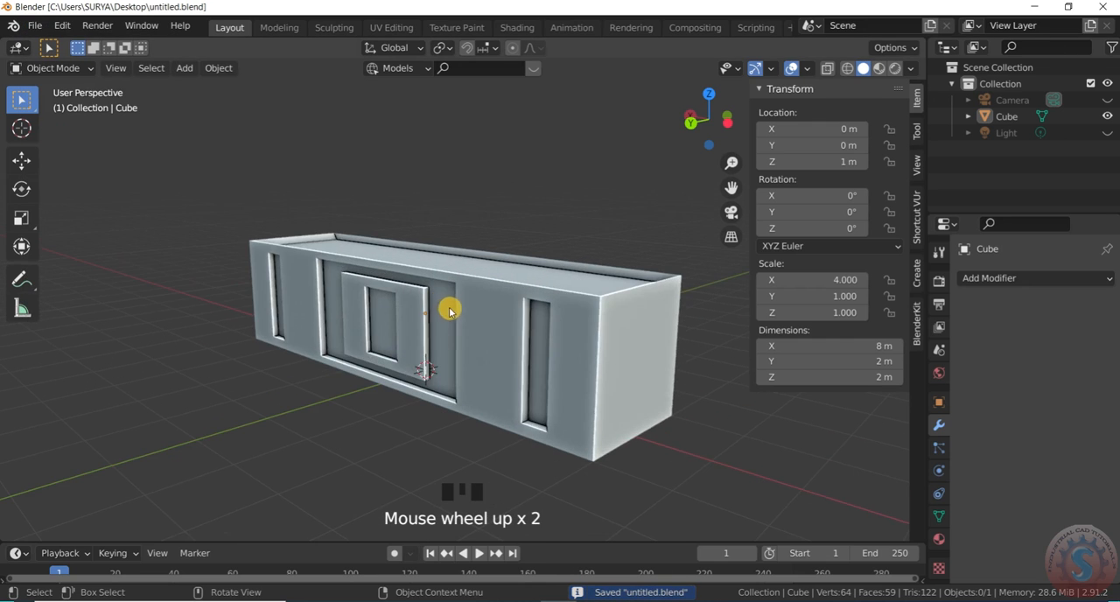
scroll(452, 268, down, 2)
scroll(443, 256, up, 2)
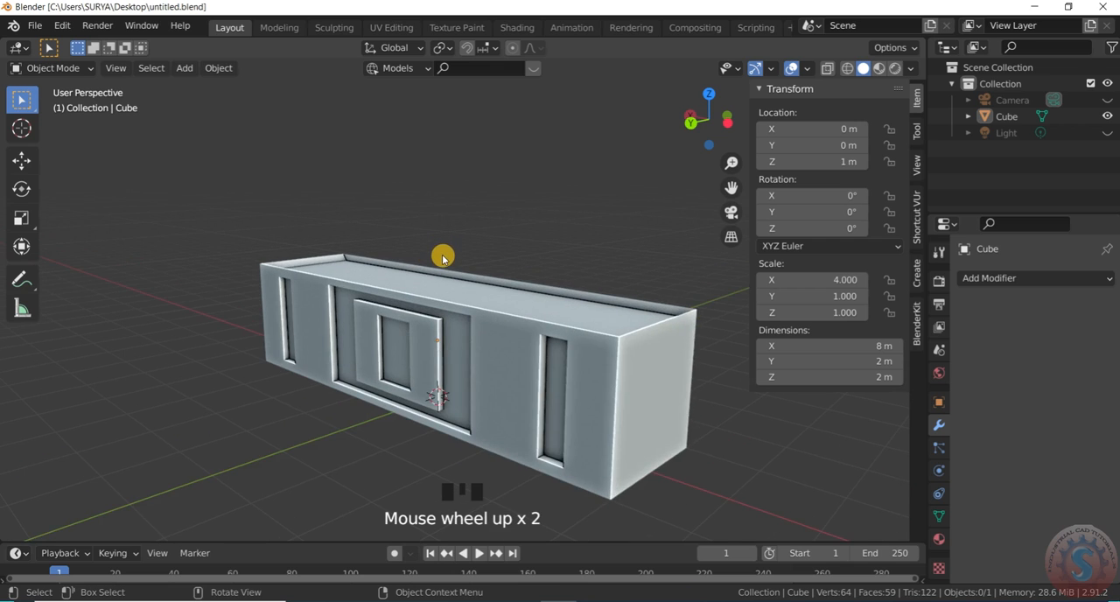
scroll(444, 258, up, 1)
scroll(445, 263, down, 2)
scroll(445, 263, up, 1)
scroll(430, 265, down, 1)
scroll(444, 289, up, 1)
- Add a mesh cube at the origin and raise it about 3.03 m along Z above the box
key(shift+a)
mouse_move(450, 271)
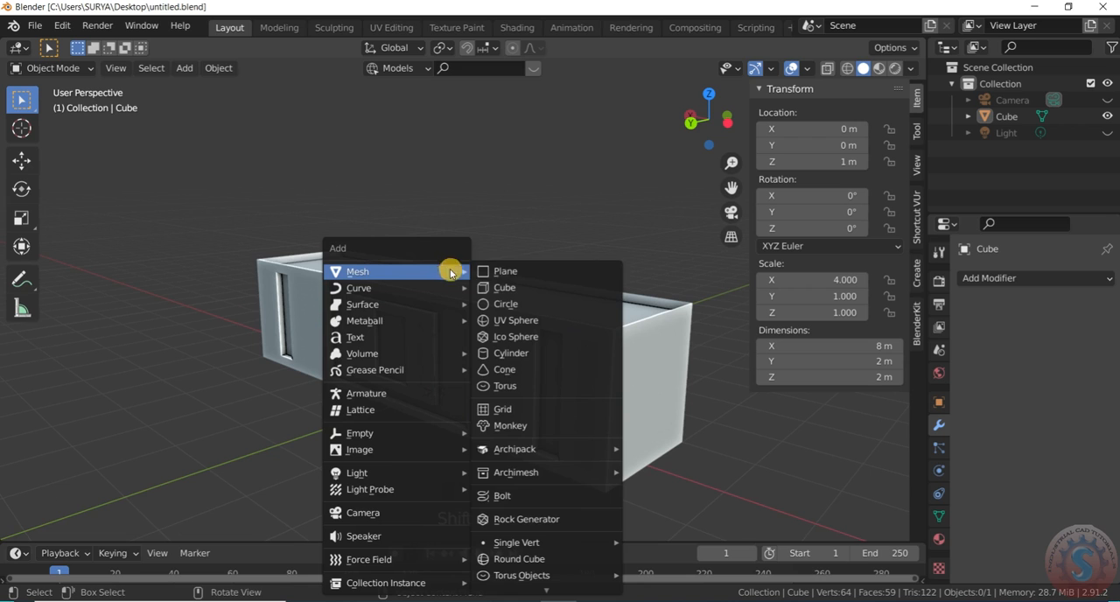
click(487, 287)
scroll(445, 340, down, 2)
scroll(457, 350, up, 1)
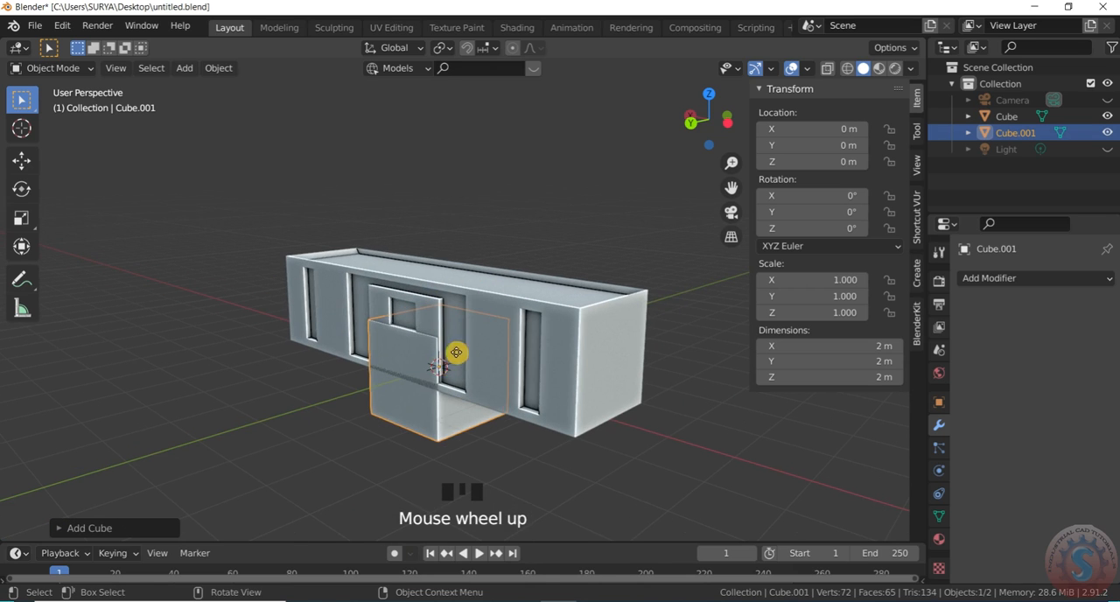
key(g)
key(z)
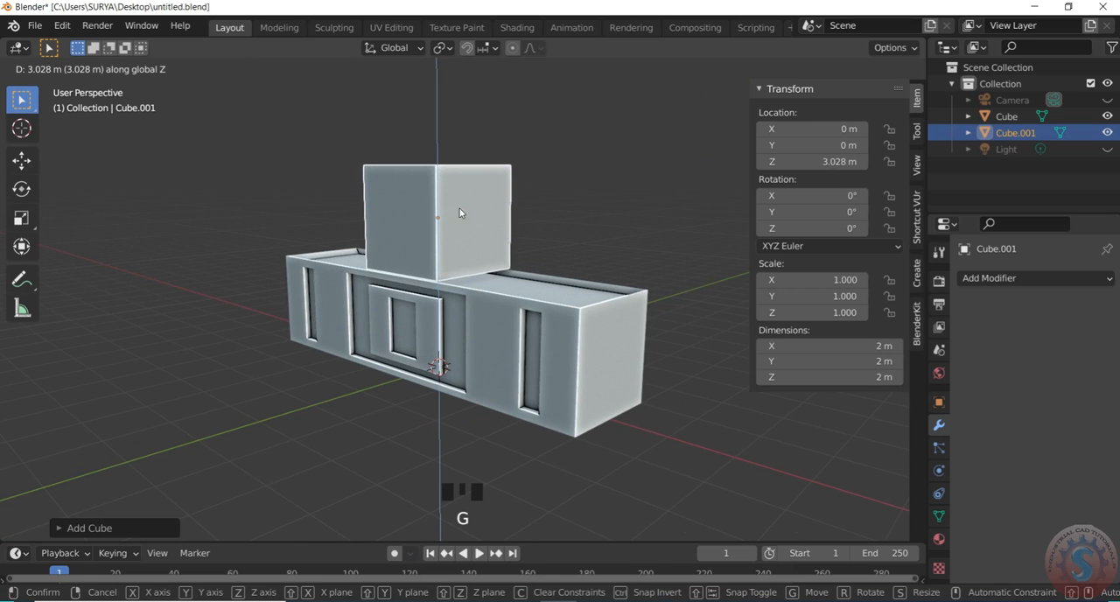
click(460, 213)
- Flatten the new cube by scaling it along Z to about 0.26
scroll(525, 202, down, 2)
drag(710, 120, 783, 119)
scroll(520, 217, up, 2)
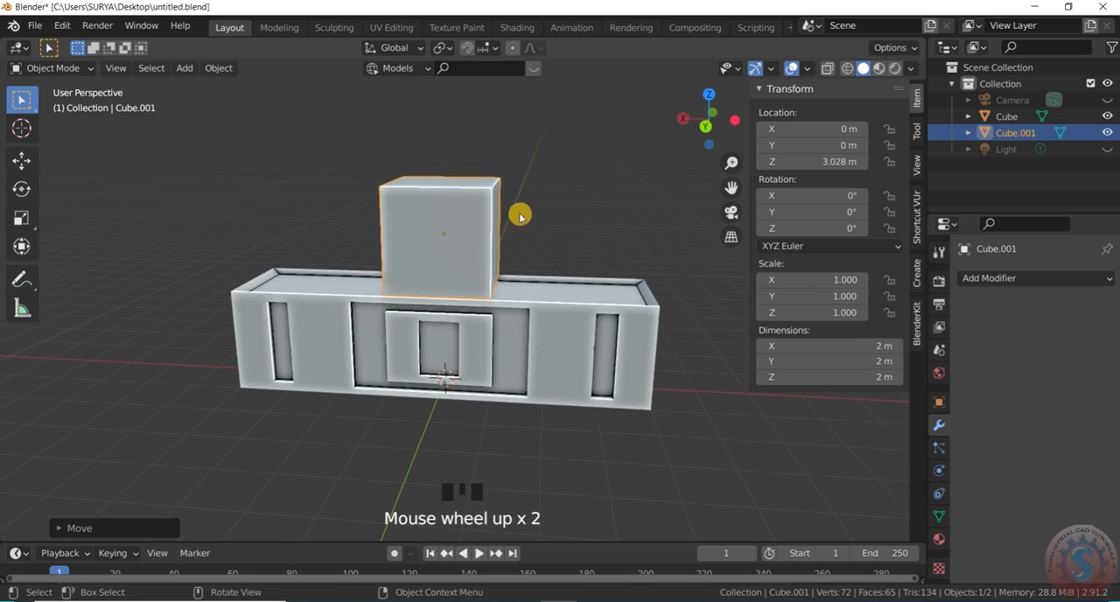
key(s)
key(z)
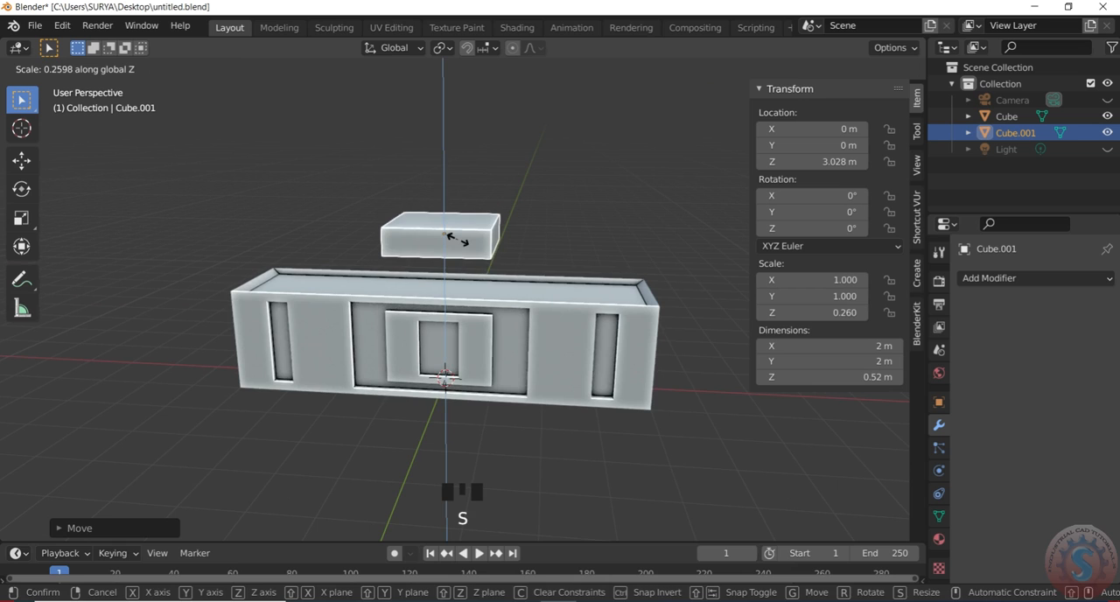
click(459, 244)
- Move the flattened cube about 2.83 m along X, over the positive-X end of the box
key(g)
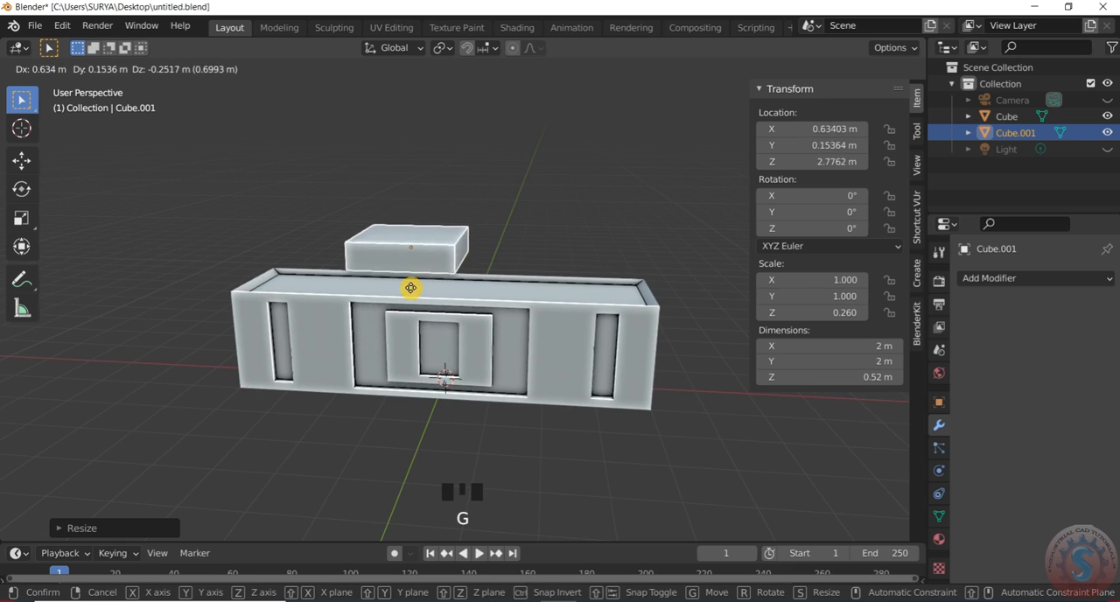
key(x)
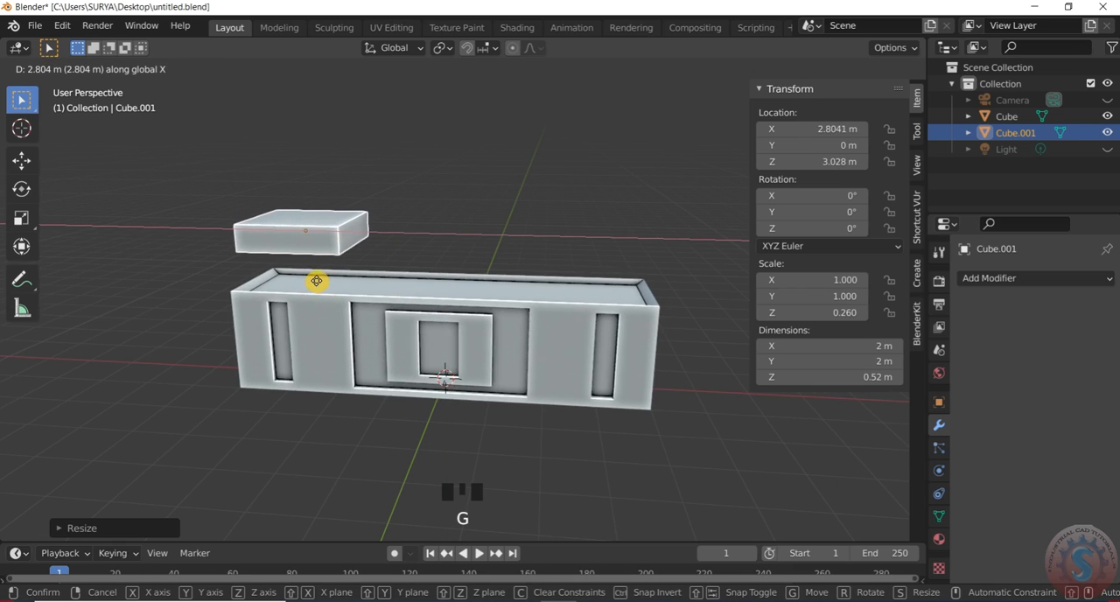
click(319, 282)
- In front view, lower the flattened cube along Z by about 0.78 m onto the box's top edge
scroll(369, 234, down, 2)
drag(665, 131, 645, 155)
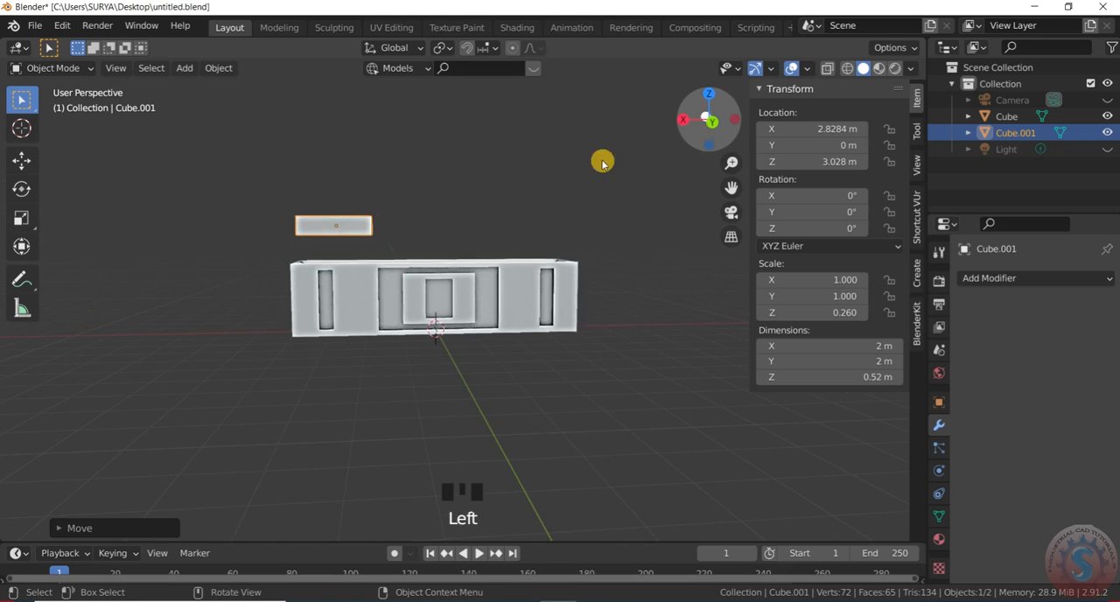
scroll(357, 232, up, 3)
key(KP_3)
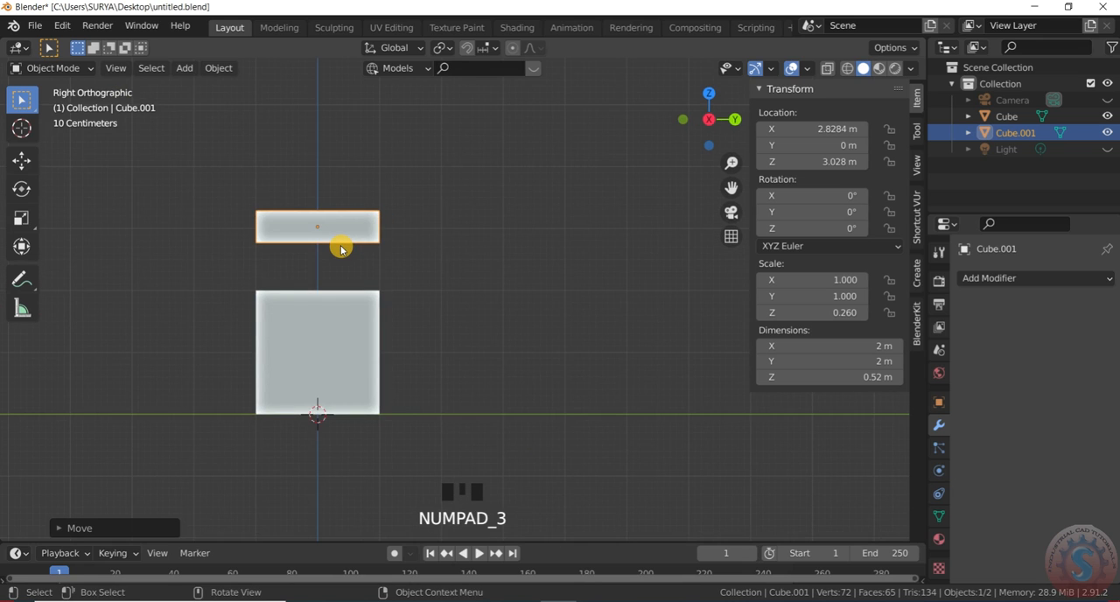
key(KP_1)
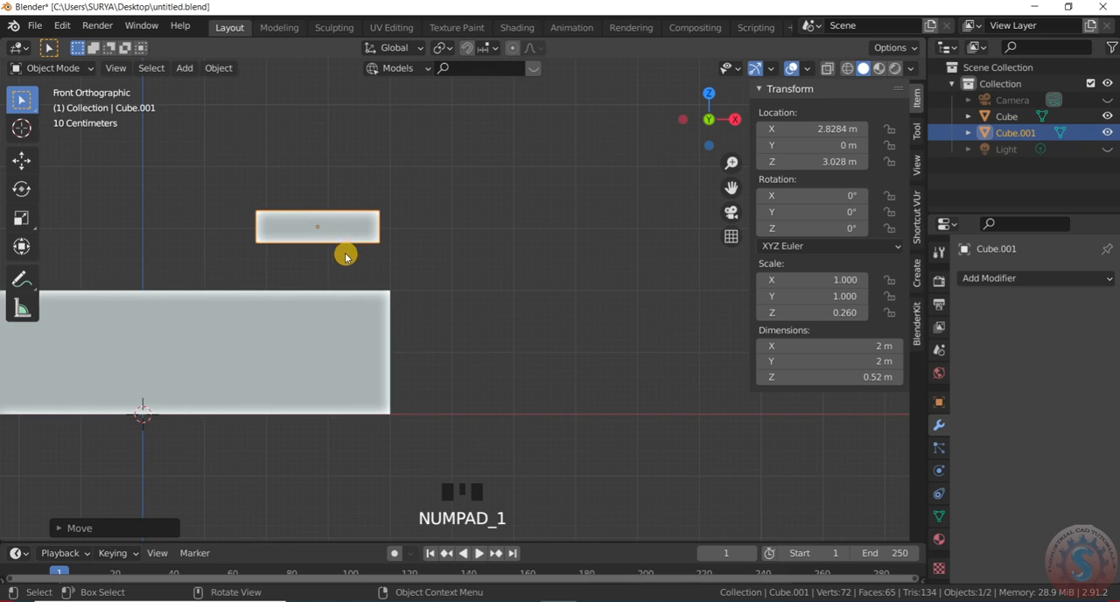
scroll(398, 254, down, 2)
scroll(347, 252, up, 2)
key(g)
key(z)
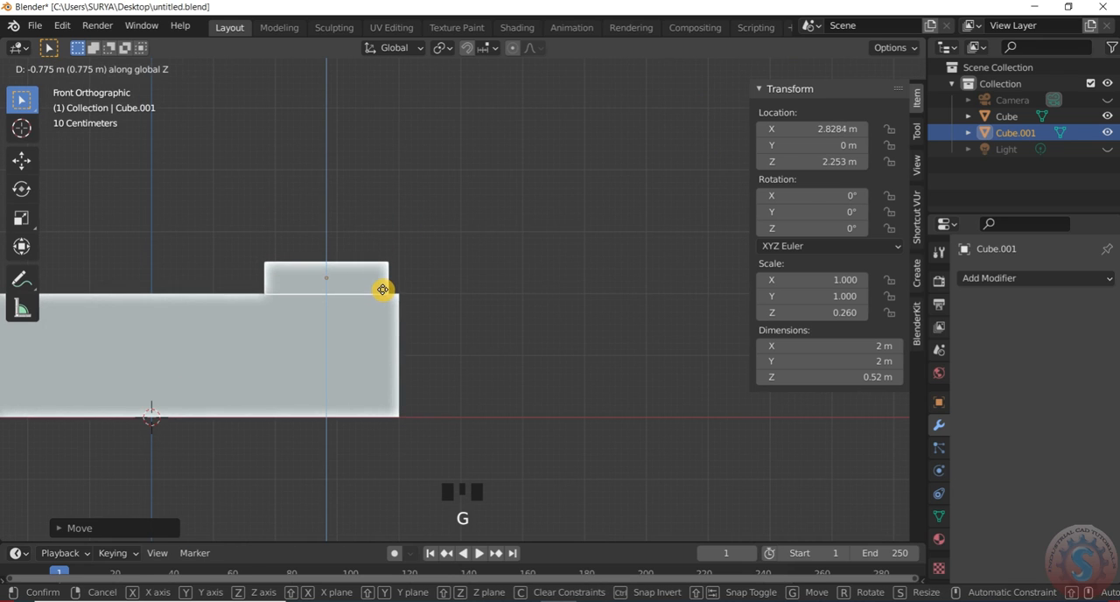
click(383, 291)
- Raise the flattened cube along Z to about 2.54 m so it sits slightly above the box
scroll(758, 98, down, 1)
drag(720, 114, 595, 150)
scroll(608, 207, down, 4)
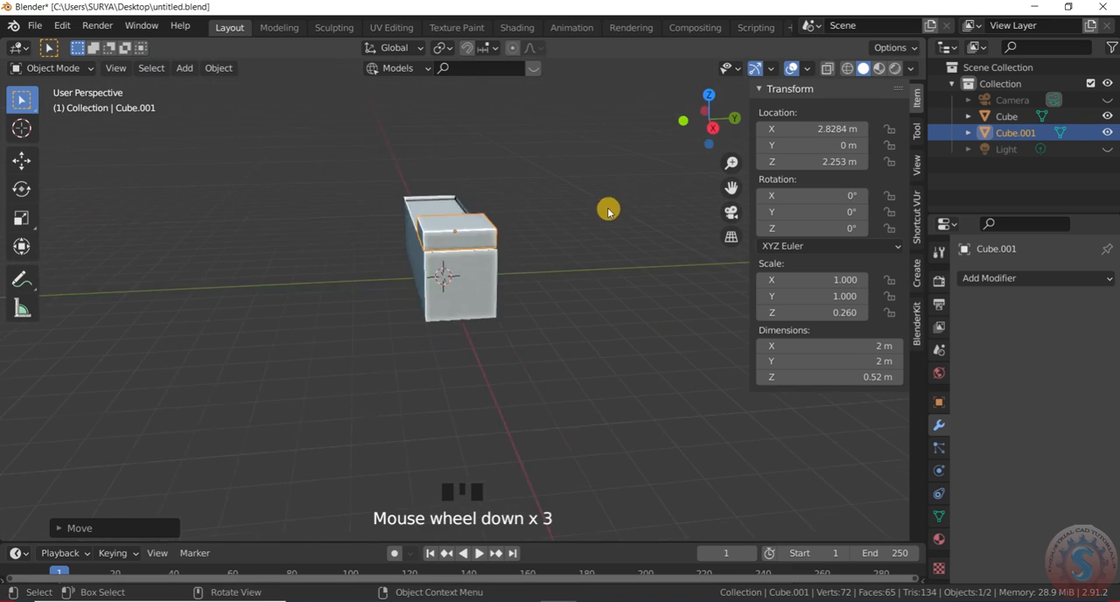
drag(709, 118, 487, 184)
scroll(615, 225, up, 3)
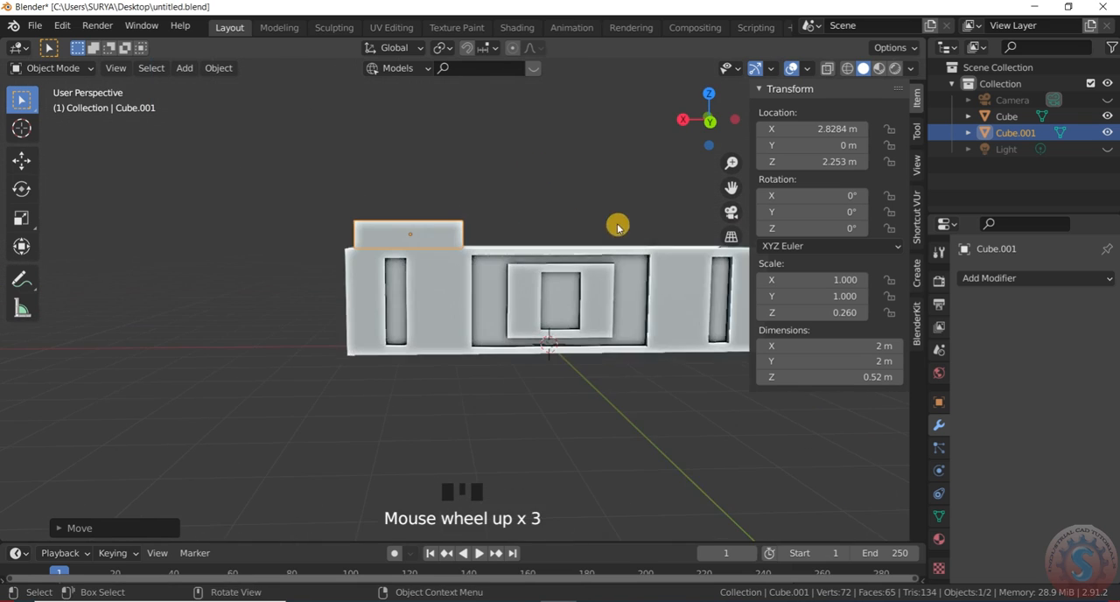
scroll(691, 145, up, 1)
mouse_move(707, 115)
mouse_down()
mouse_move(691, 123)
mouse_move(707, 122)
mouse_up()
scroll(470, 220, up, 2)
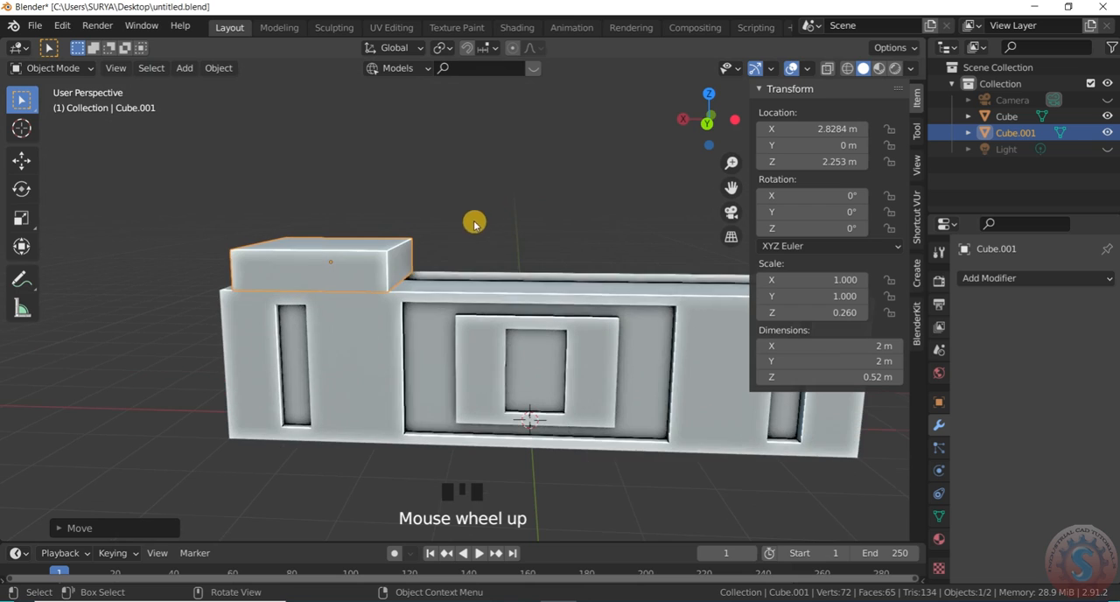
key(g)
key(z)
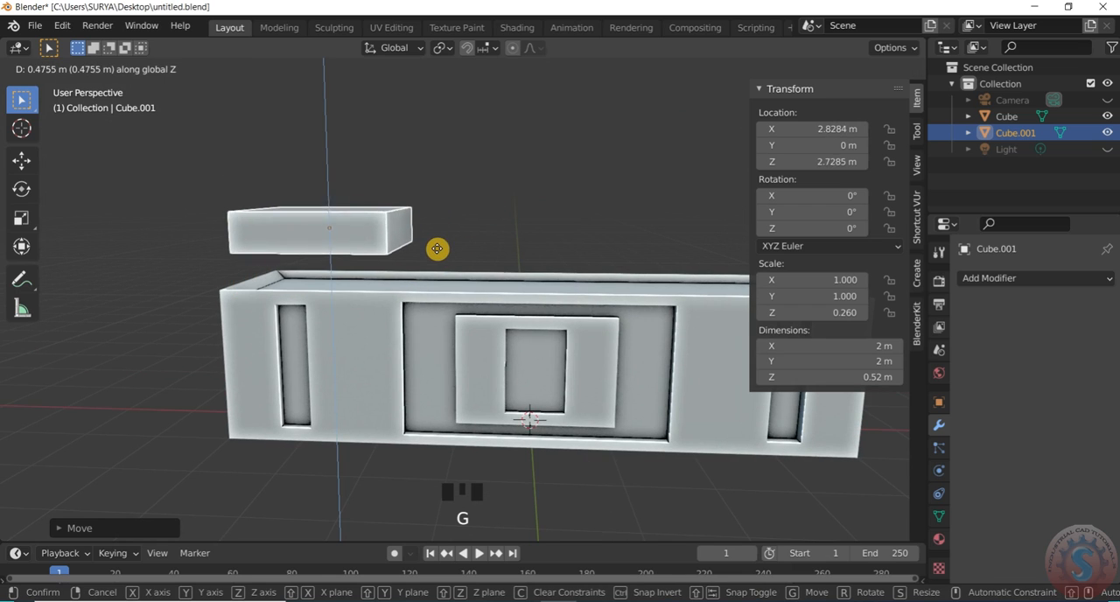
click(437, 255)
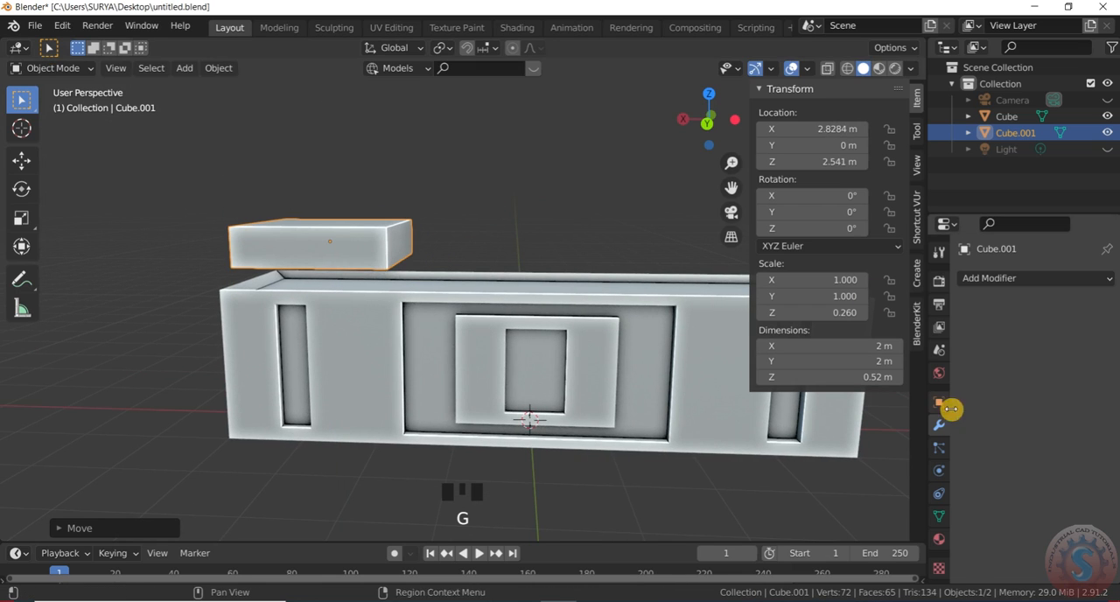
- Add a Subdivision Surface modifier to the flattened cube
click(1006, 278)
click(805, 550)
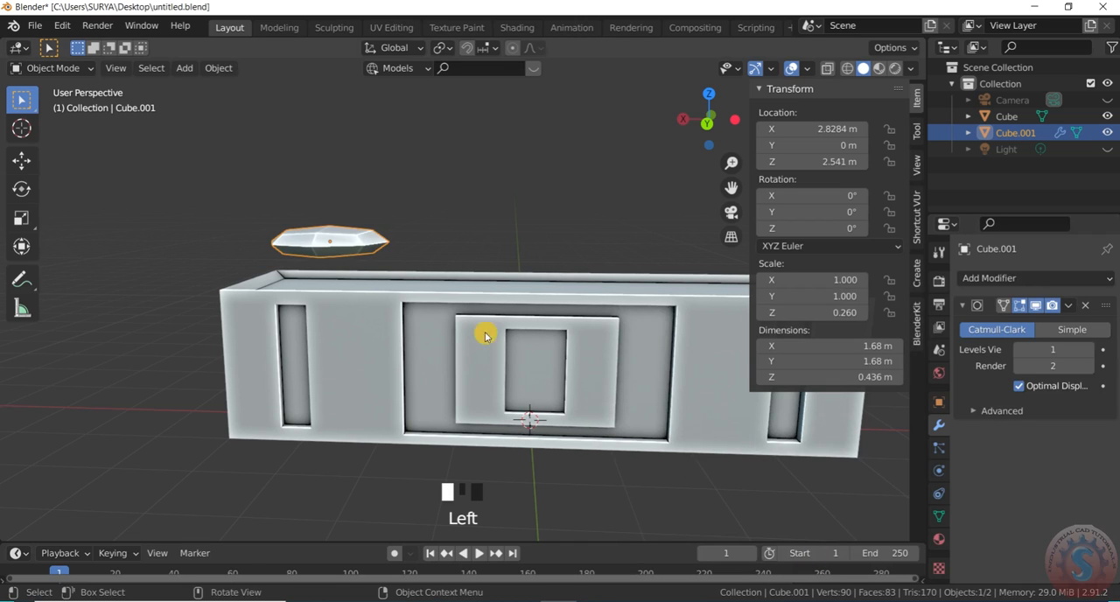
- Set the flattened cube's Subdivision Surface levels to 4 for both viewport and render
scroll(512, 315, down, 2)
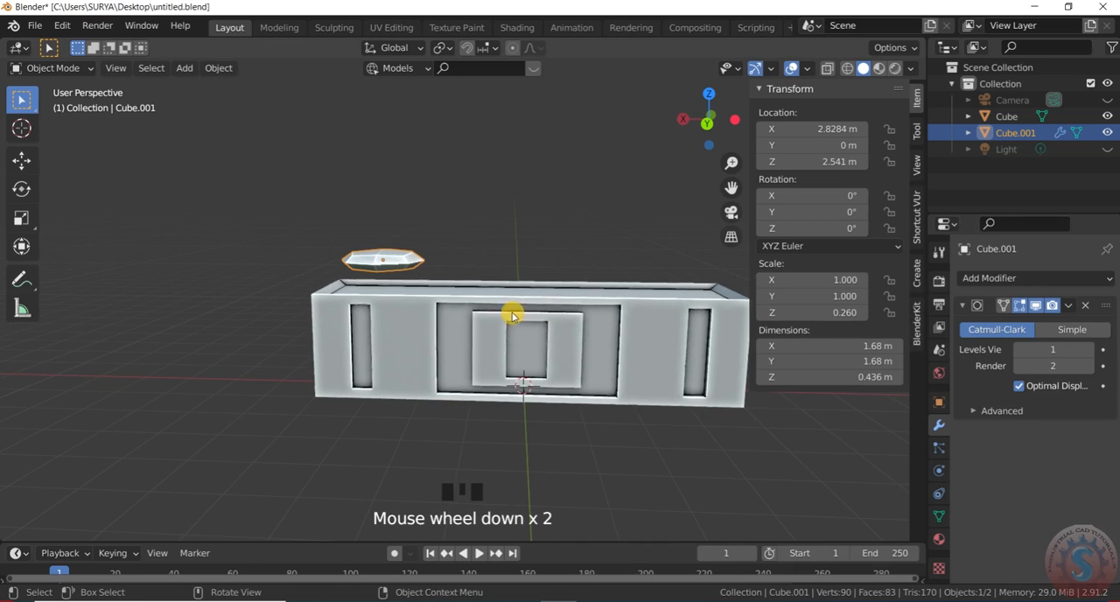
click(1070, 353)
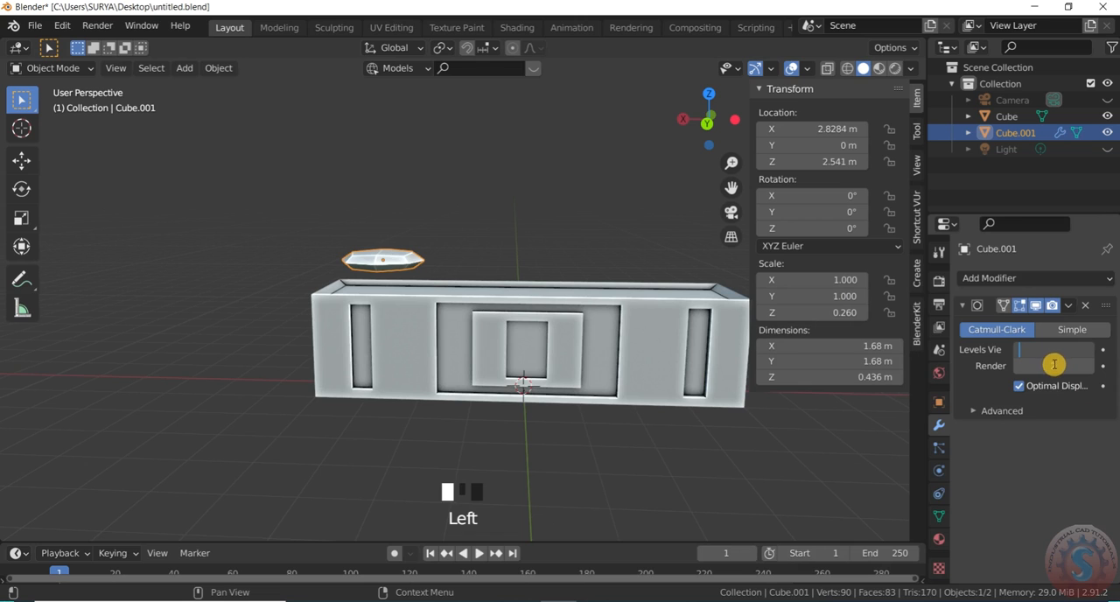
click(1054, 371)
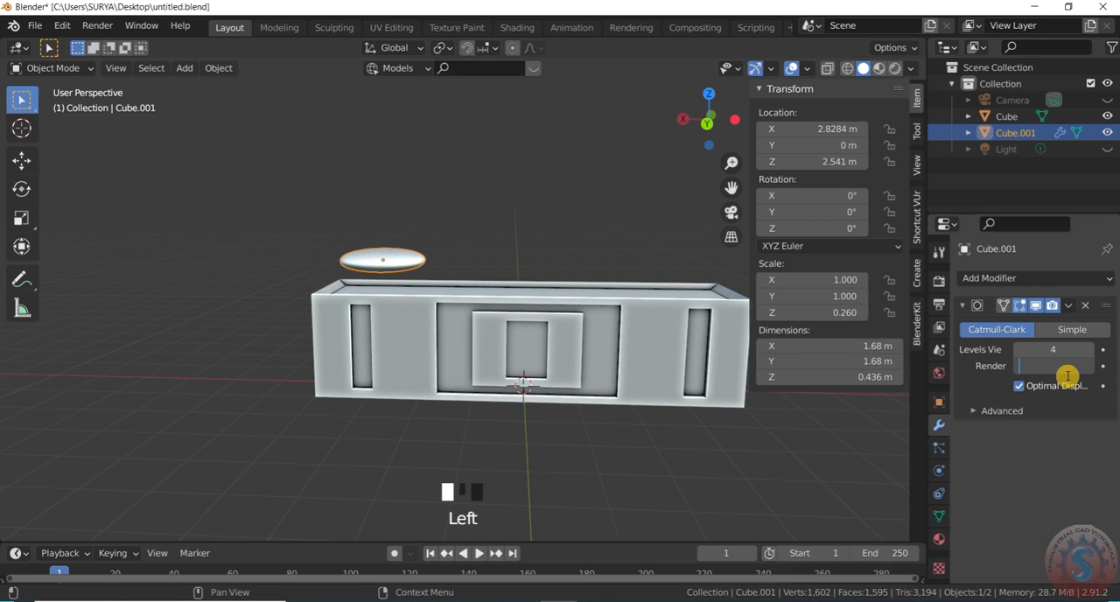
click(642, 211)
scroll(574, 217, up, 2)
drag(726, 117, 649, 136)
scroll(295, 302, up, 1)
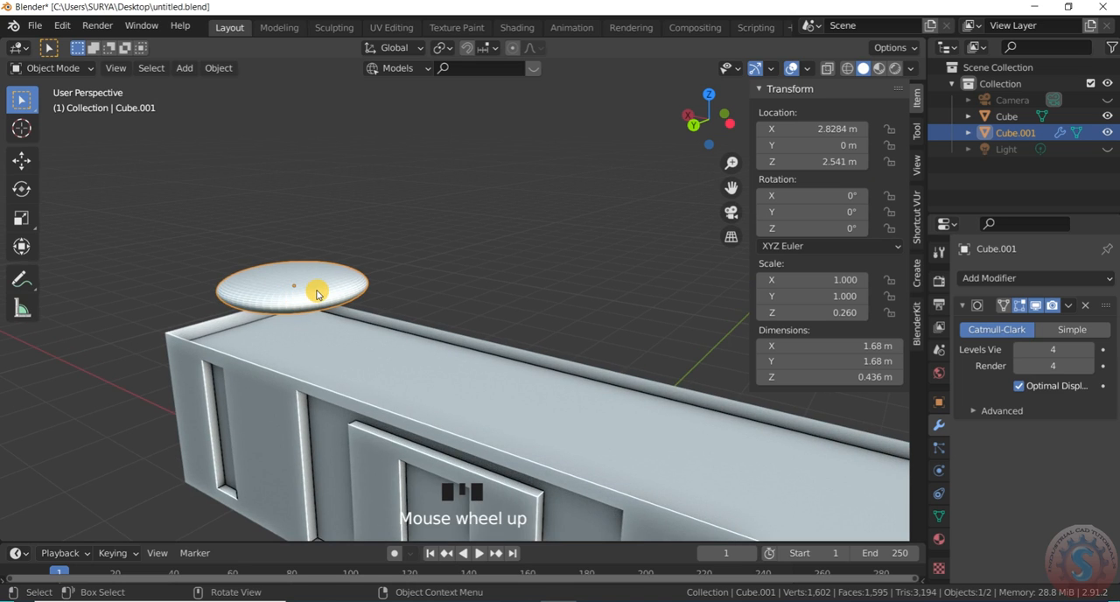
key(ctrl+r)
click(396, 243)
click(350, 302)
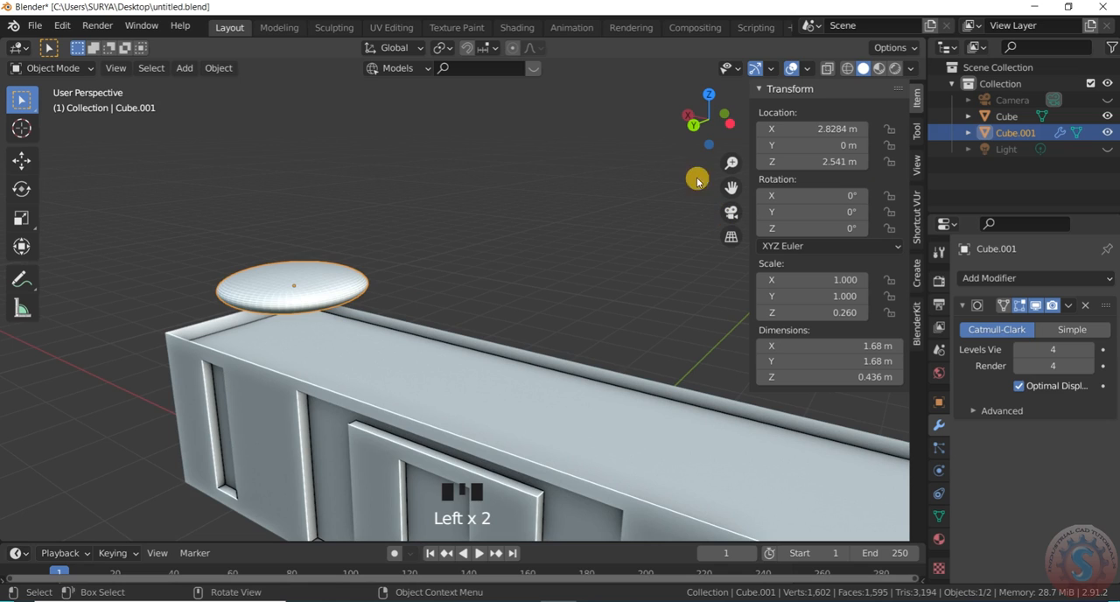
- In Edit Mode, add a loop cut near each X end of the flattened cube, sliding each about 0.86 outward
drag(700, 114, 207, 278)
drag(68, 77, 62, 103)
key(ctrl+r)
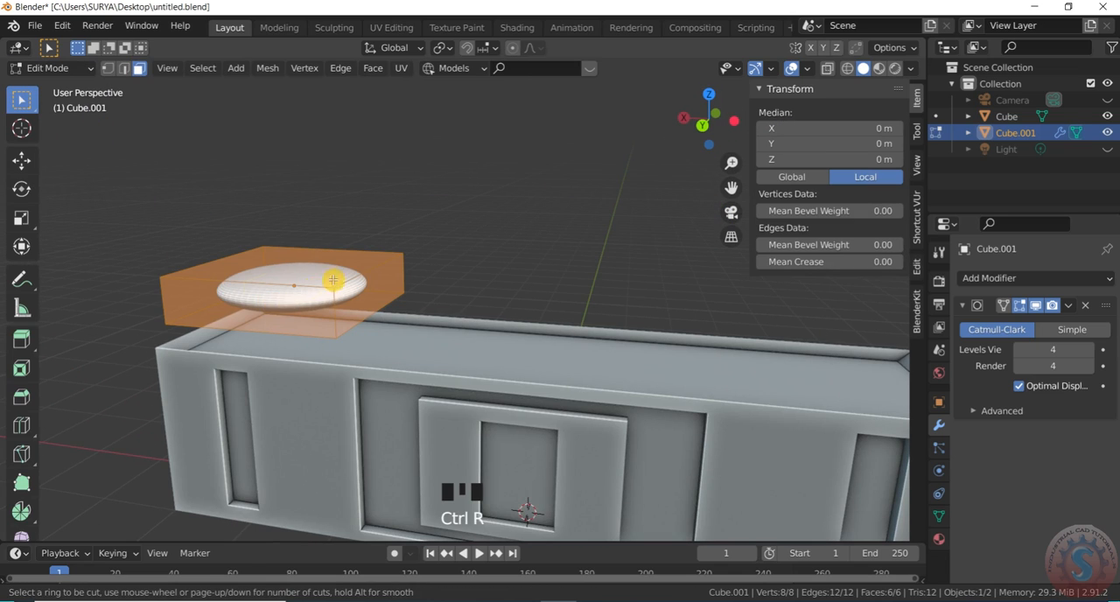
click(348, 258)
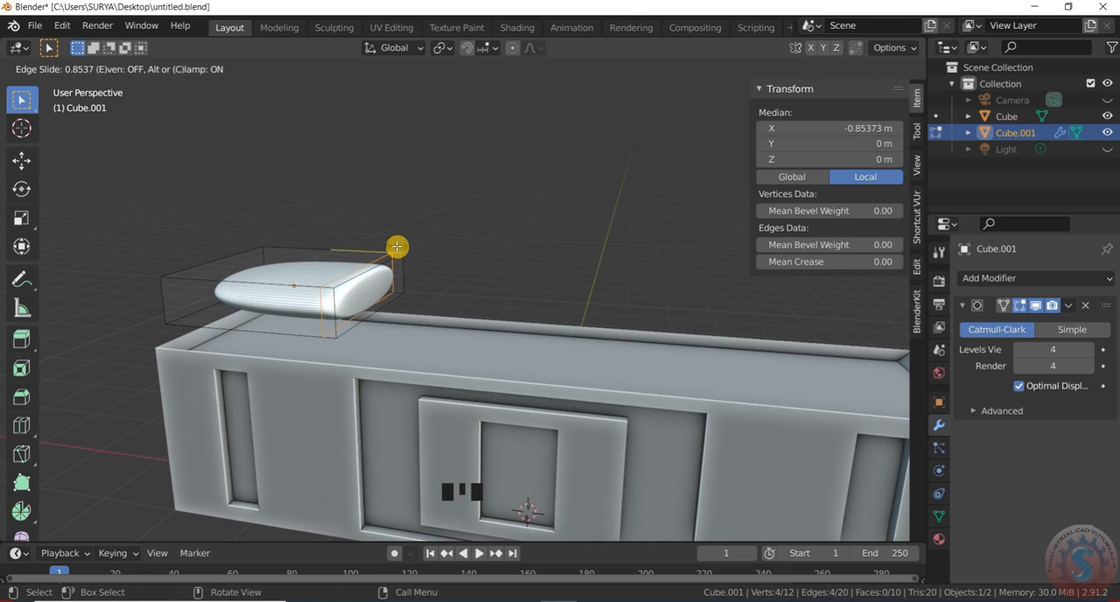
click(397, 247)
key(ctrl+r)
click(278, 246)
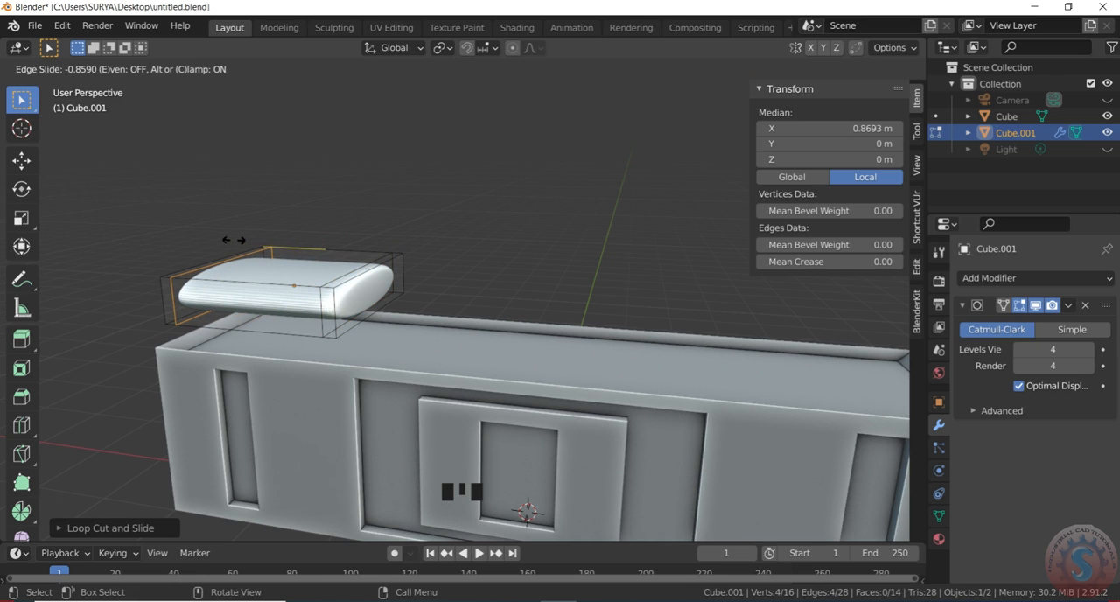
click(426, 219)
- Add a loop cut near each Y side of the cushion, at about -0.82 m and 0.88 m in local Y
drag(710, 114, 690, 130)
key(ctrl+r)
drag(263, 347, 341, 335)
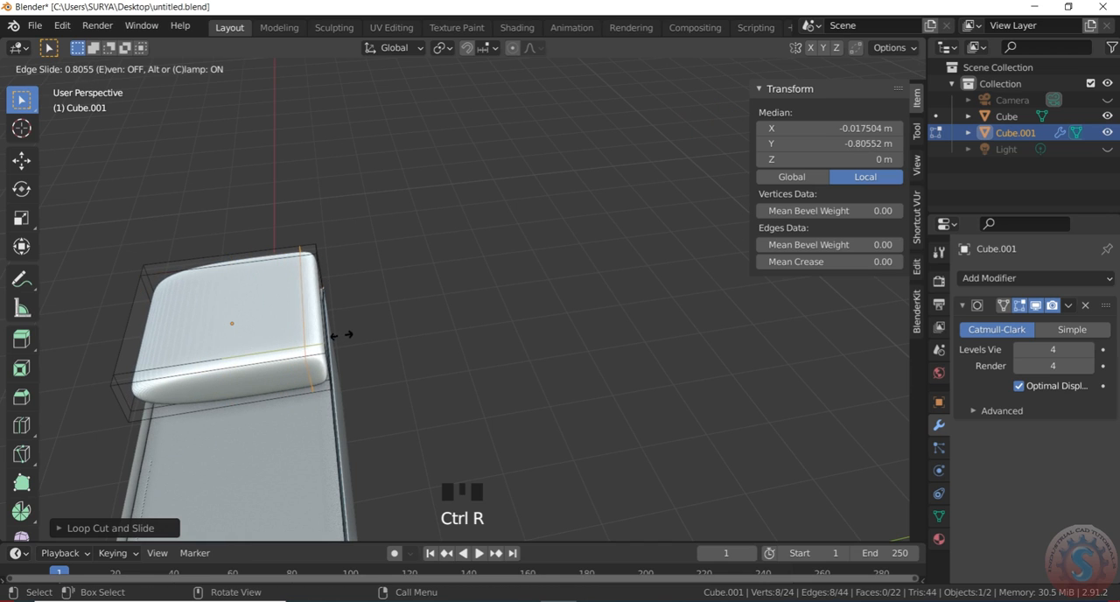
click(380, 302)
key(ctrl+r)
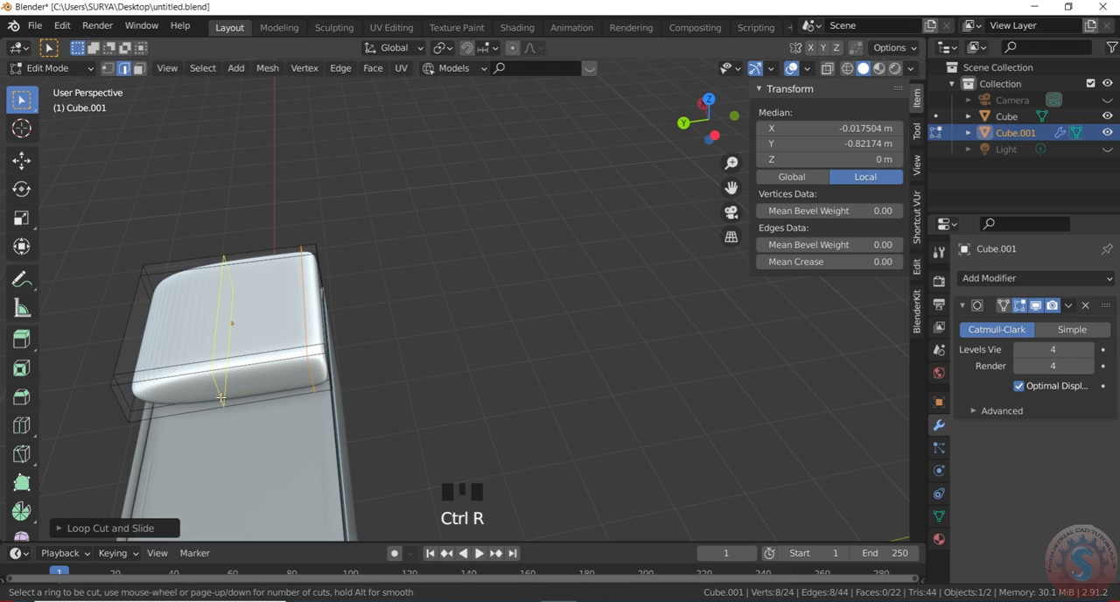
drag(222, 398, 133, 397)
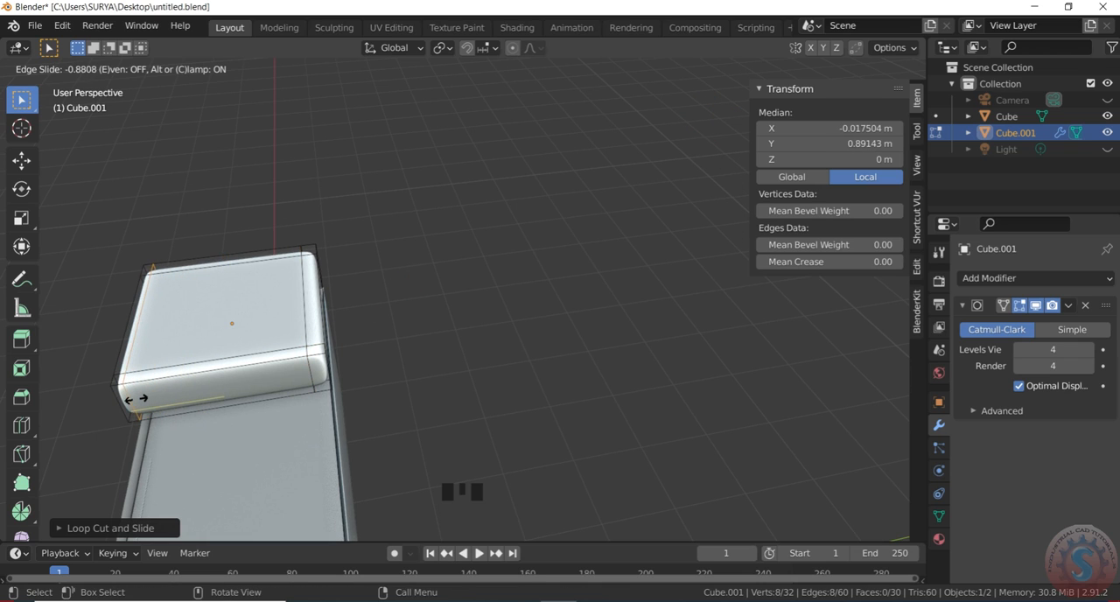
click(137, 399)
- Return the squared-off cushion to Object Mode and clear the selection
scroll(658, 146, down, 2)
drag(704, 110, 697, 120)
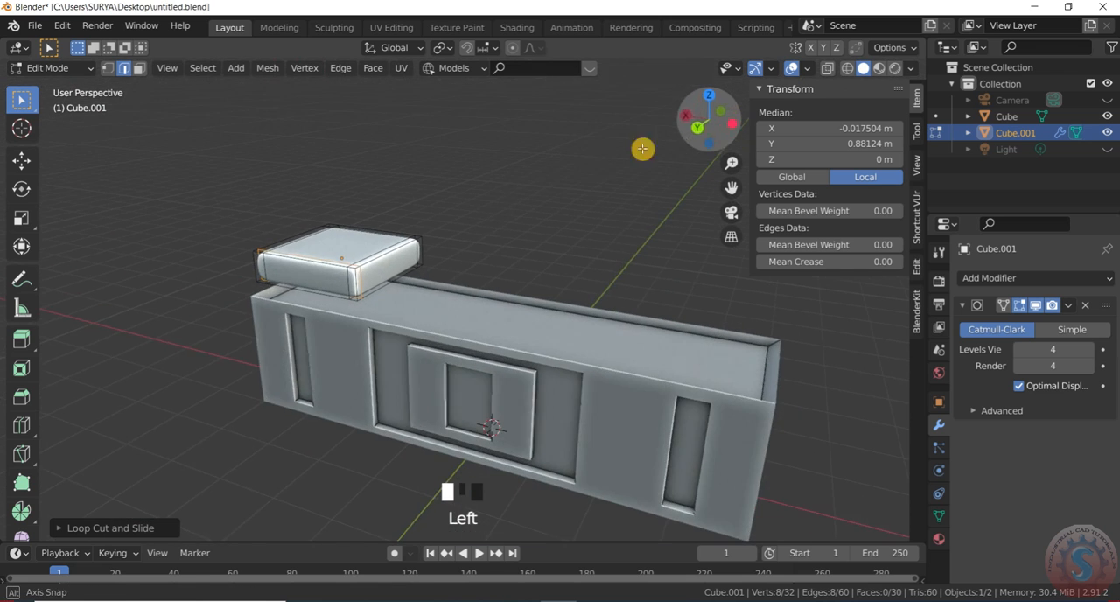
scroll(472, 227, down, 1)
click(49, 68)
click(56, 82)
click(366, 190)
- Lower the cushion along Z to about 2.17 m so it rests on the box's top edge
click(387, 264)
scroll(394, 289, down, 2)
scroll(397, 289, up, 3)
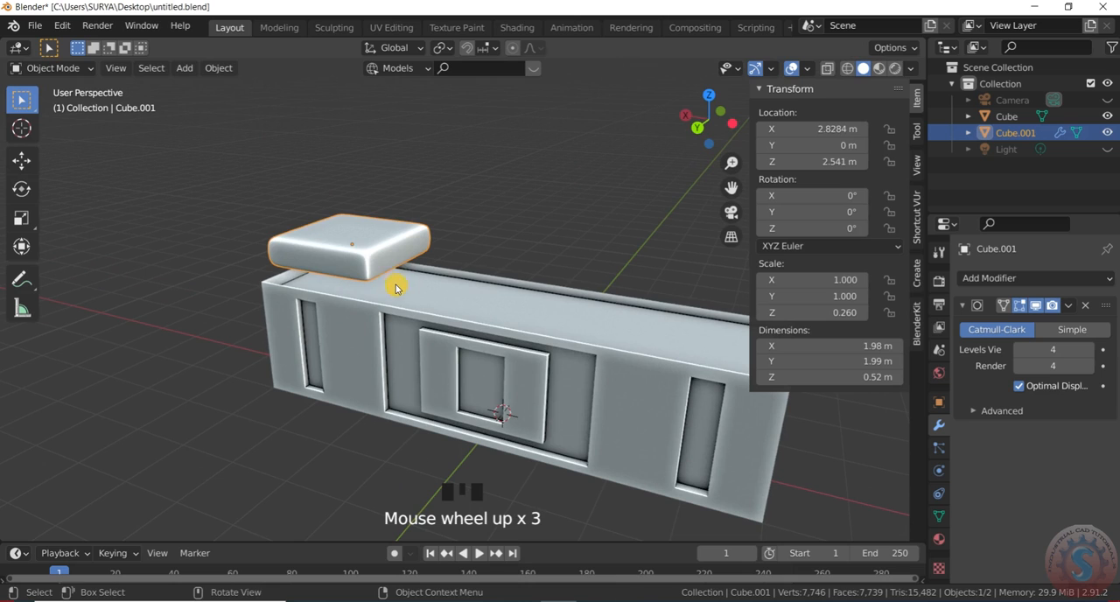
key(g)
key(z)
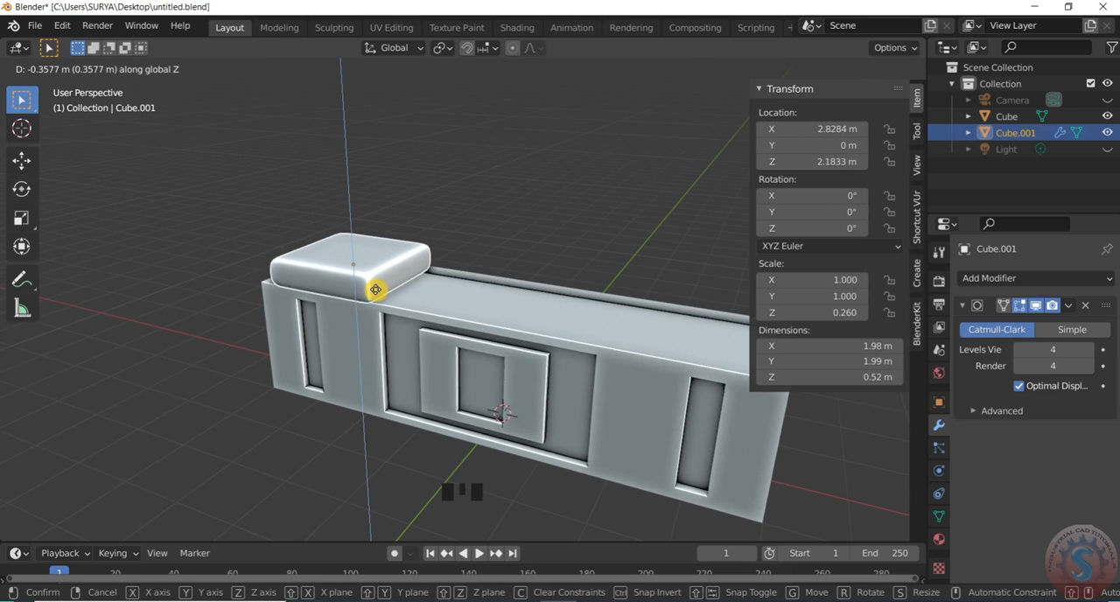
click(376, 288)
click(309, 242)
- Shift the cushion along X to about 2.98 m, aligning it with the box's positive-X end
scroll(450, 253, down, 2)
scroll(452, 253, up, 1)
drag(692, 120, 733, 137)
scroll(283, 286, up, 2)
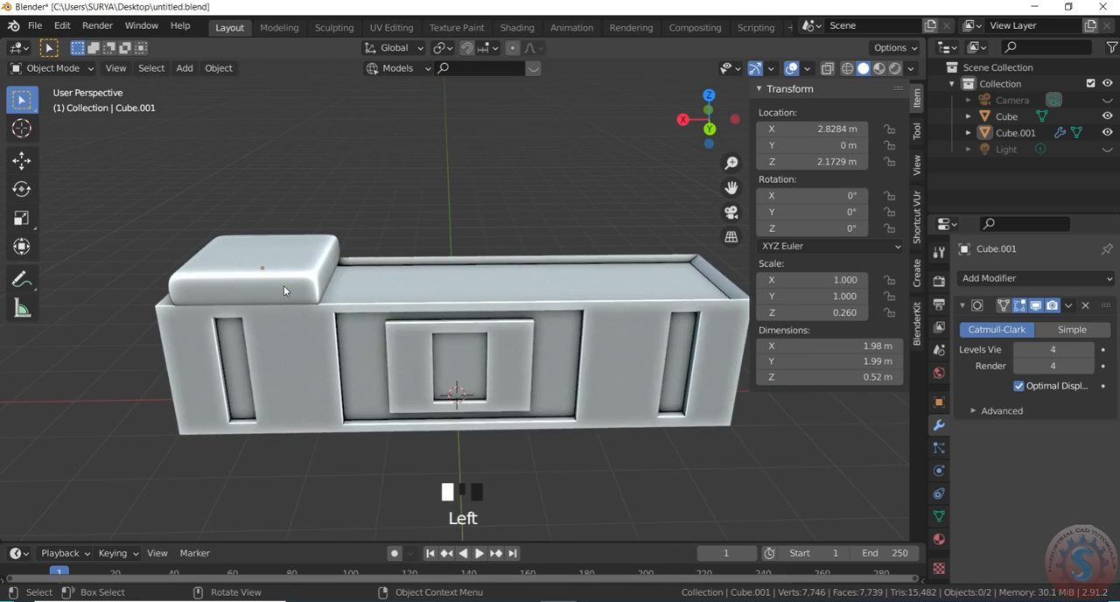
click(284, 285)
scroll(292, 299, up, 1)
key(g)
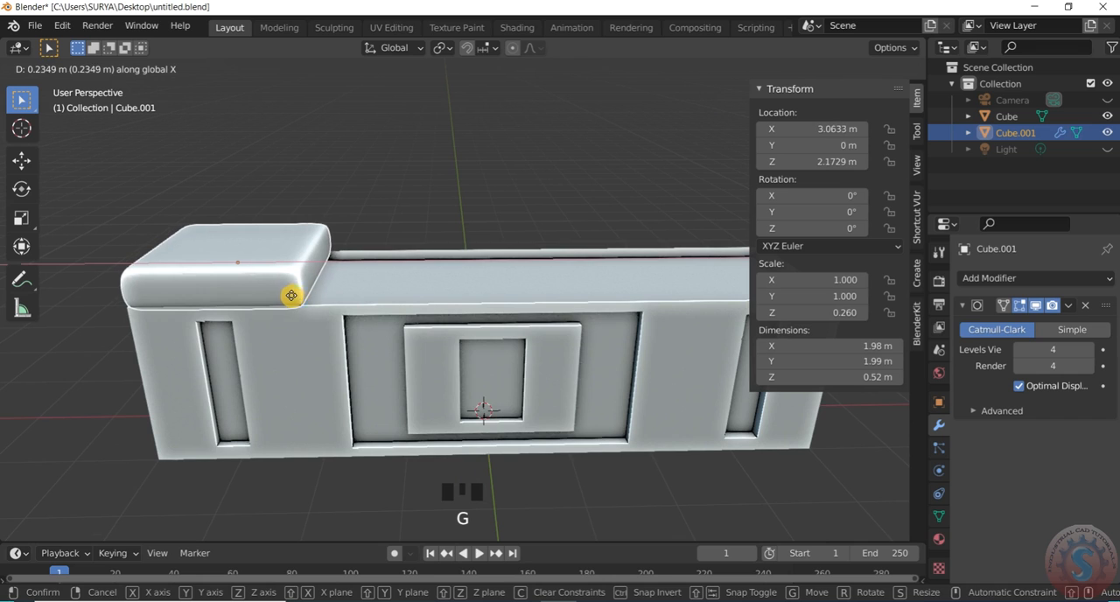
click(295, 295)
- Inspect the cushion's alignment with the end and front edges of the box from several angles
scroll(354, 235, down, 3)
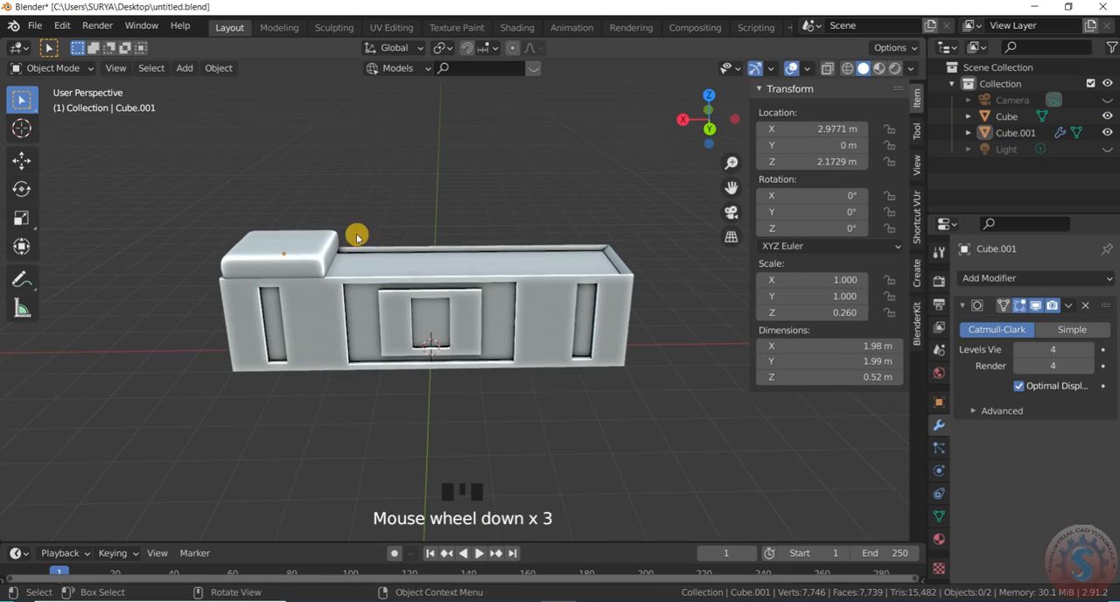
drag(679, 114, 704, 118)
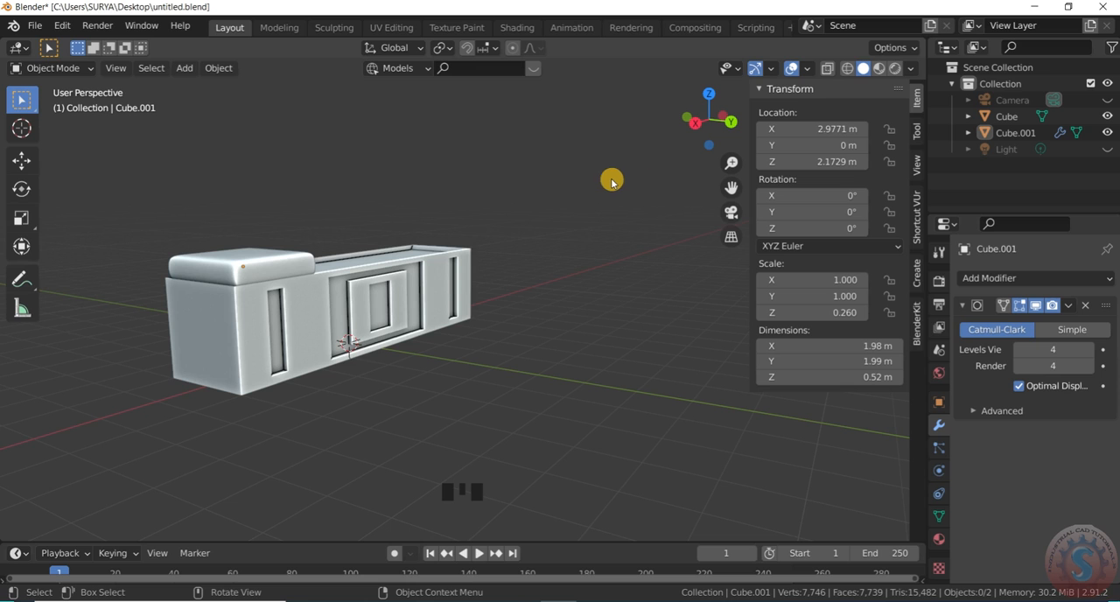
scroll(505, 264, down, 2)
scroll(713, 120, up, 2)
drag(721, 119, 587, 257)
scroll(479, 321, down, 2)
scroll(243, 304, up, 2)
scroll(726, 129, up, 1)
scroll(307, 357, up, 3)
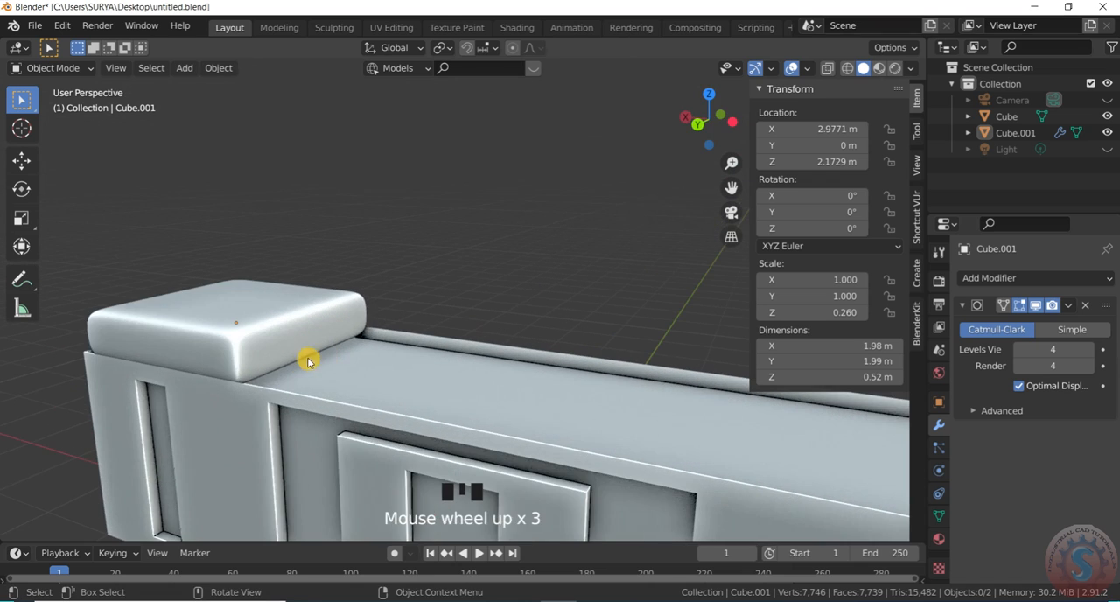
- Raise the cushion slightly along Z to about 2.177 m
click(301, 337)
scroll(294, 311, down, 2)
scroll(333, 317, up, 1)
key(g)
key(z)
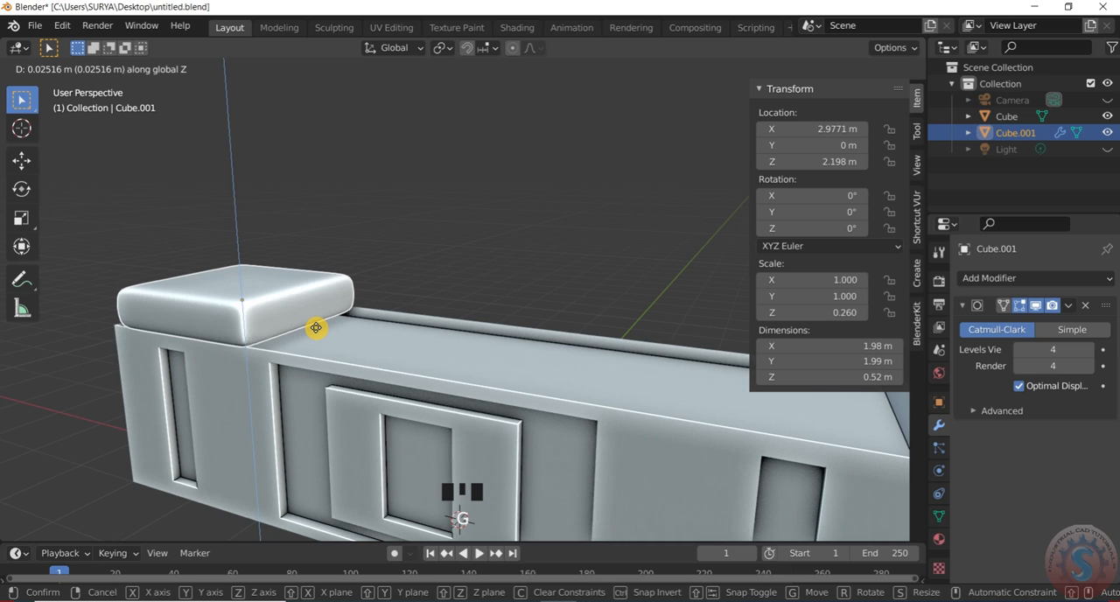
click(317, 333)
- Examine how the raised cushion sits on the box from several sides, close up and from afar
scroll(350, 234, down, 2)
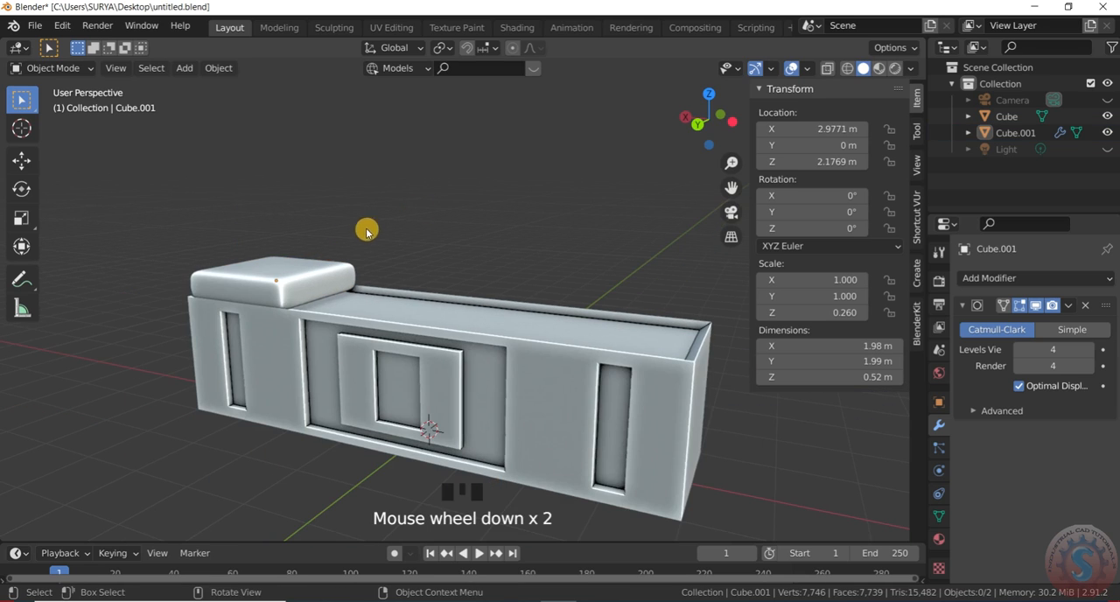
drag(706, 124, 627, 120)
scroll(356, 295, down, 1)
scroll(333, 282, up, 2)
click(310, 273)
scroll(311, 273, up, 2)
scroll(472, 255, down, 3)
scroll(472, 255, up, 1)
drag(717, 127, 499, 220)
scroll(567, 231, down, 3)
scroll(295, 294, up, 1)
- Duplicate the cushion along X and place the copy beside it at about X 1.01 m
click(296, 294)
scroll(333, 306, up, 2)
key(shift+d)
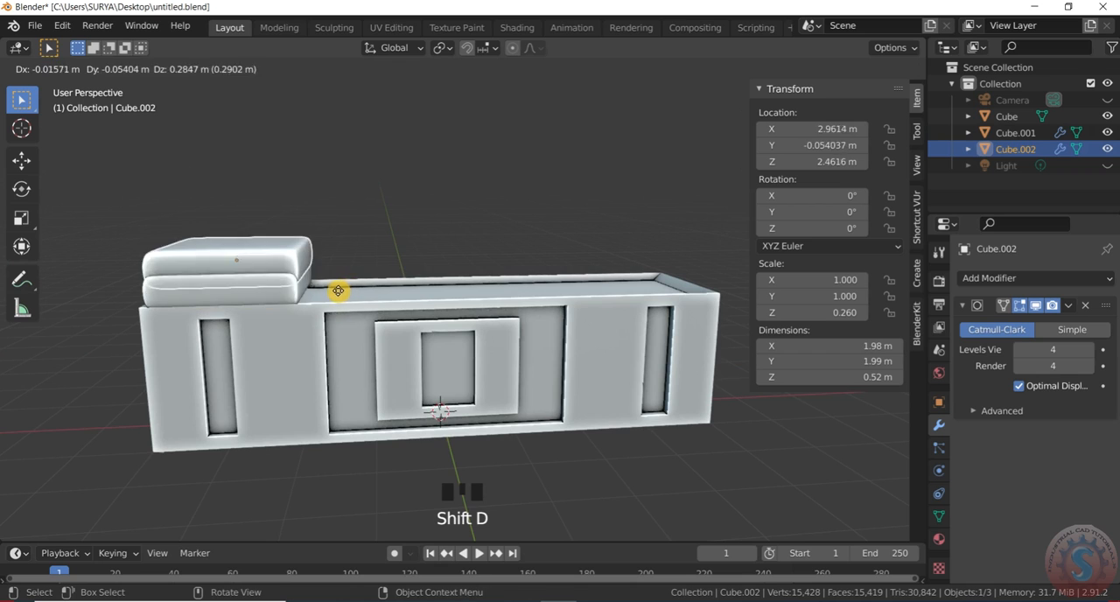
key(x)
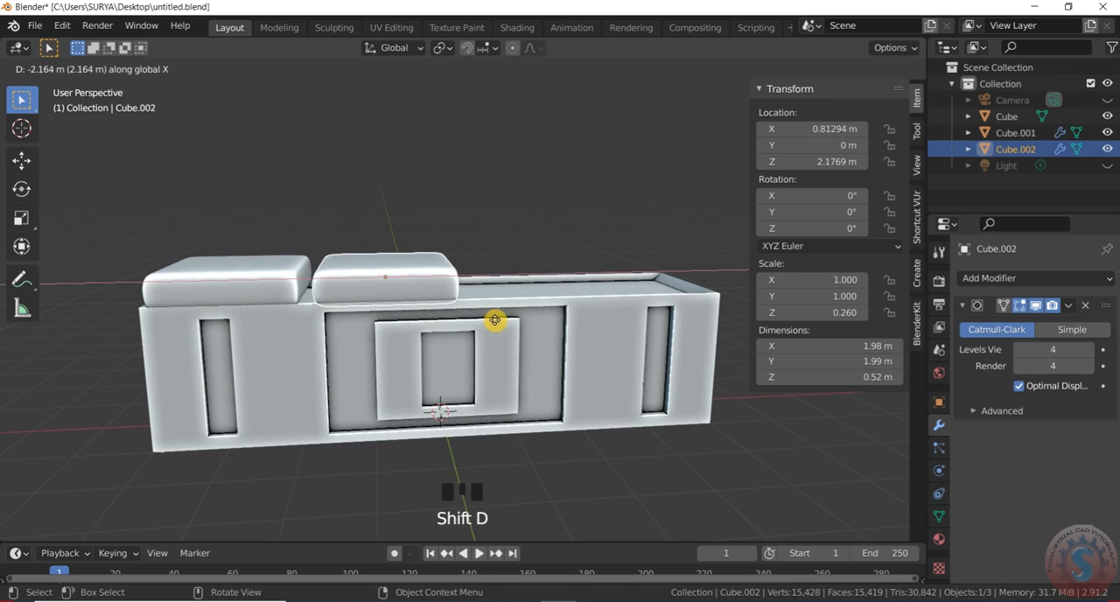
click(484, 314)
- Duplicate the second cushion along X and place the third one at about X -0.93 m
scroll(425, 342, up, 2)
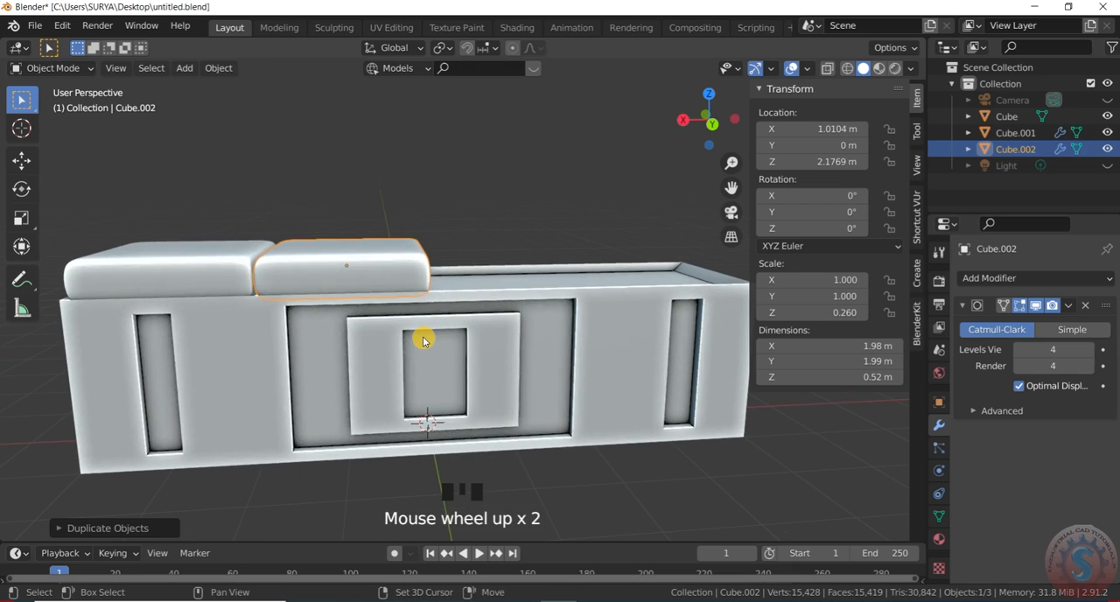
key(shift+d)
key(x)
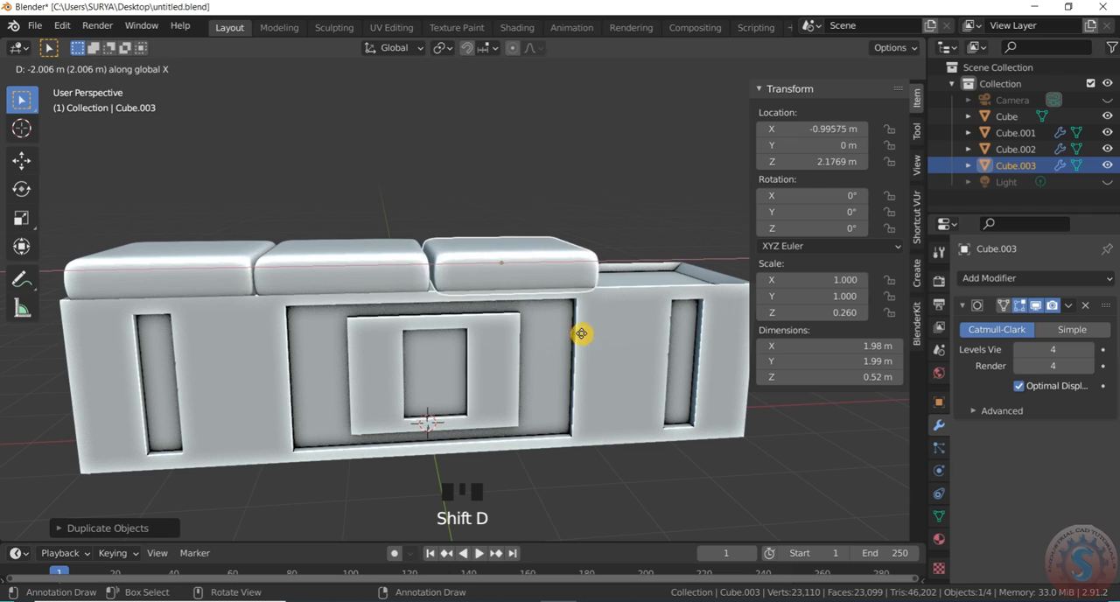
click(573, 330)
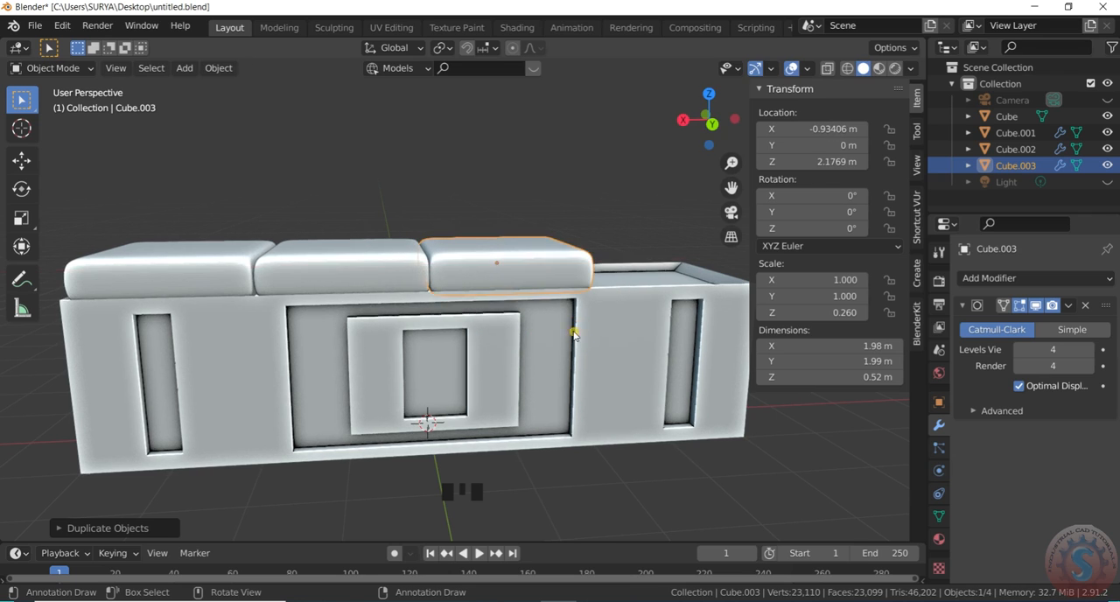
- Duplicate the third cushion along X to about -2.89 m, placing a fourth at the box's negative-X end
scroll(543, 330, down, 2)
scroll(604, 328, up, 1)
key(shift+d)
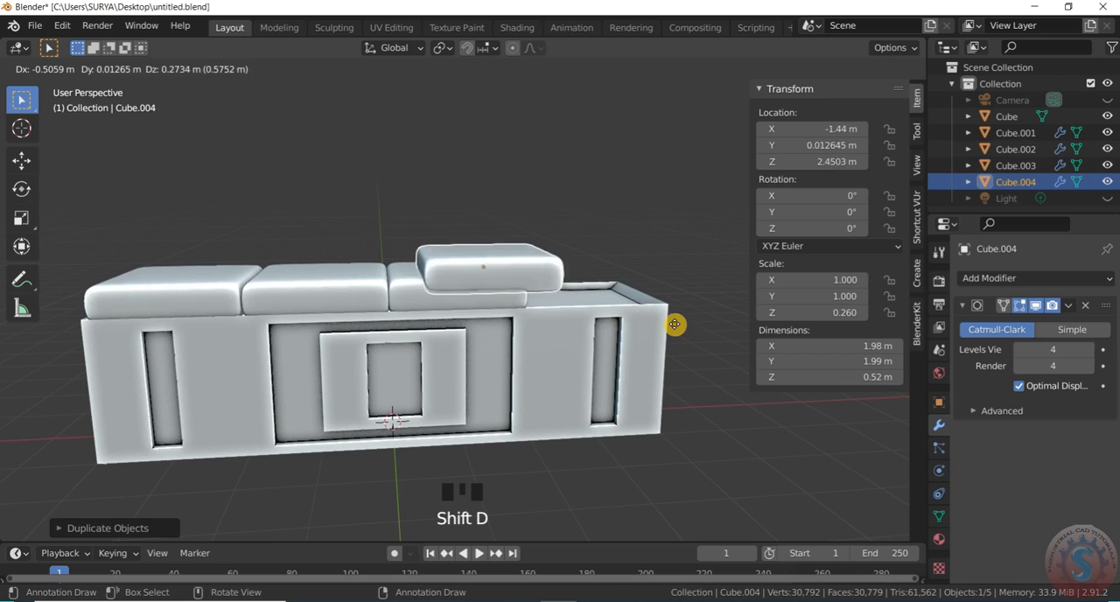
key(x)
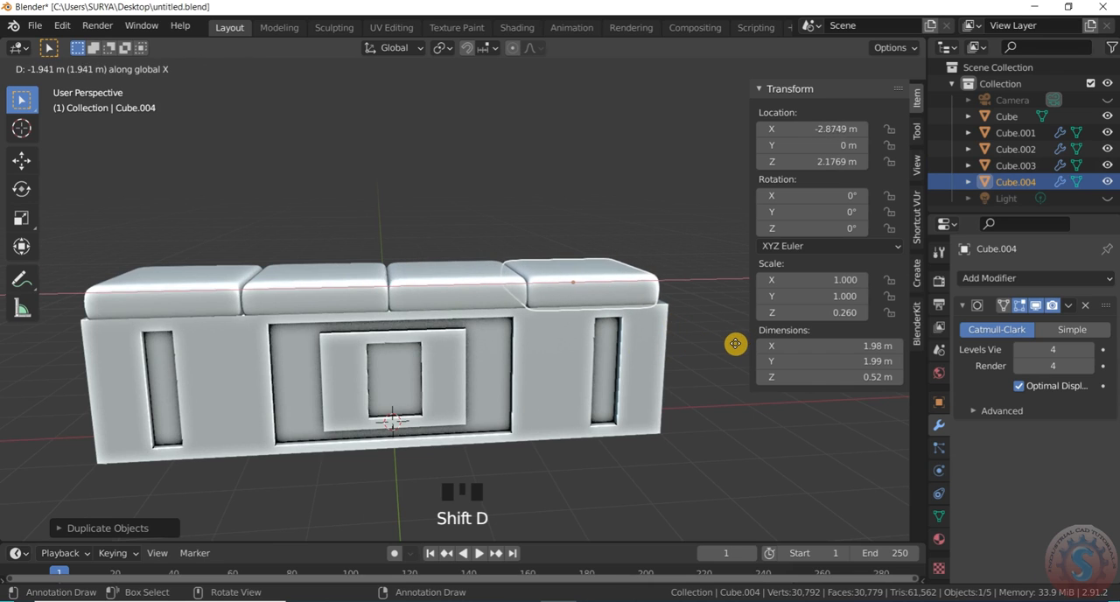
click(735, 343)
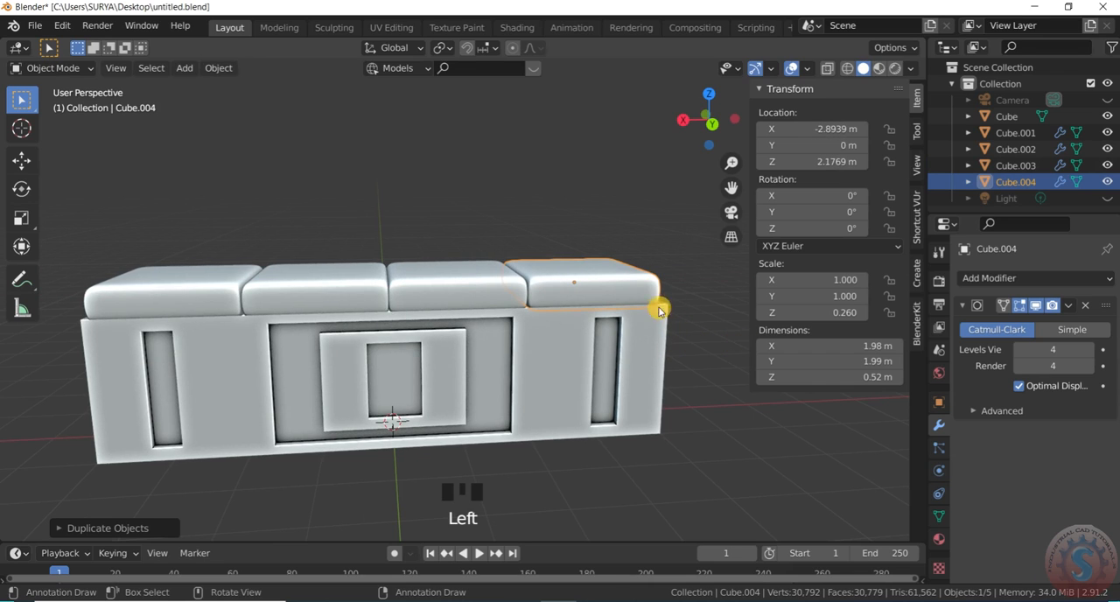
- Scale the box along X by about 0.977, to a length of 7.81 m, to match the row of cushions
scroll(657, 306, down, 2)
drag(710, 120, 660, 141)
click(654, 143)
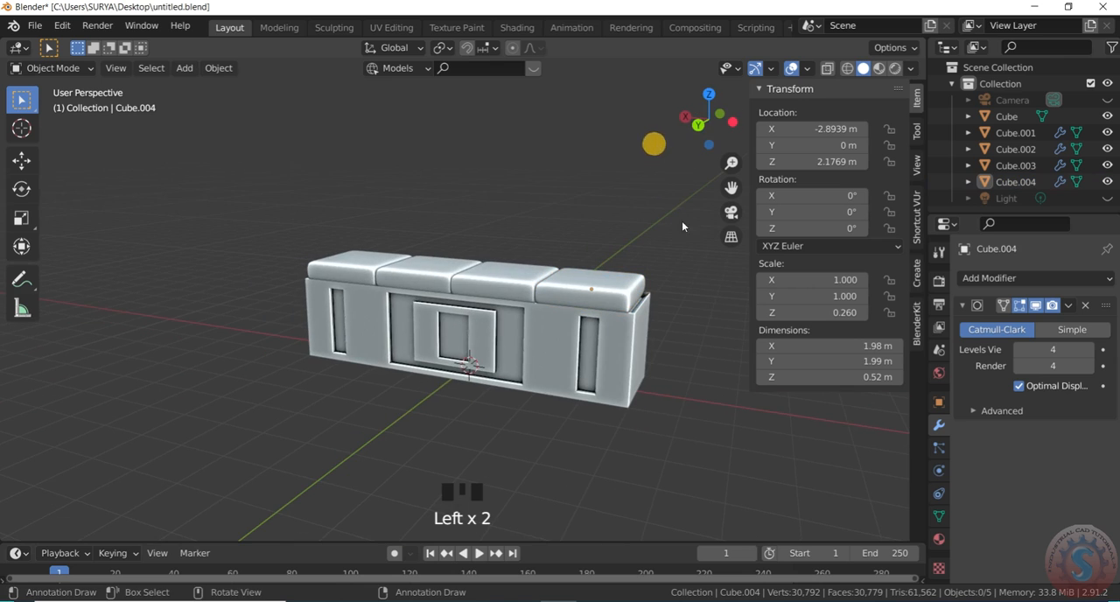
scroll(660, 288, up, 2)
click(628, 379)
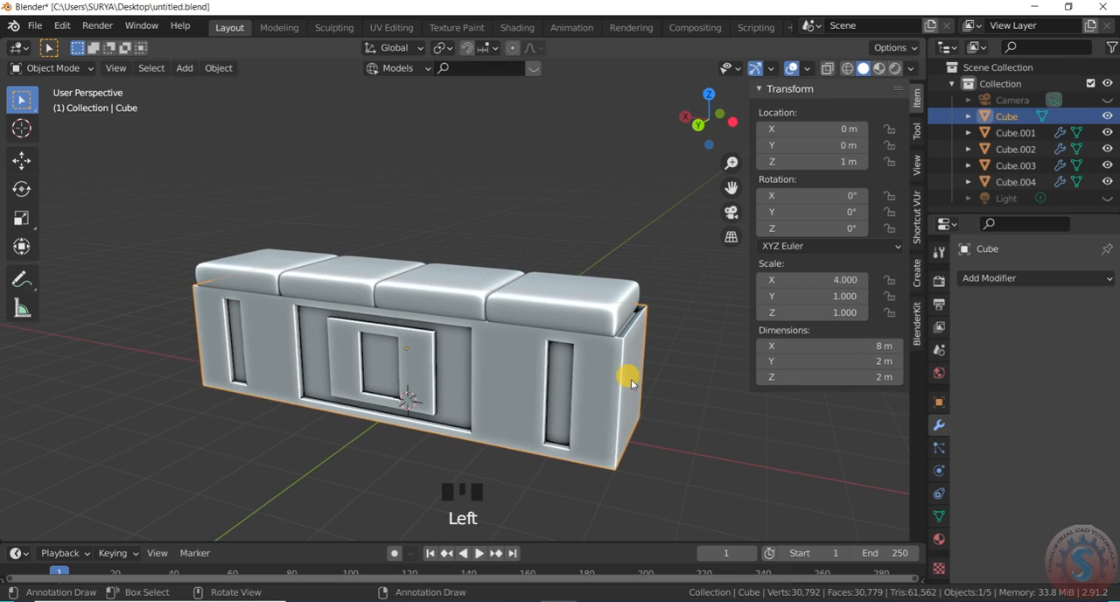
scroll(631, 379, up, 2)
key(s)
key(x)
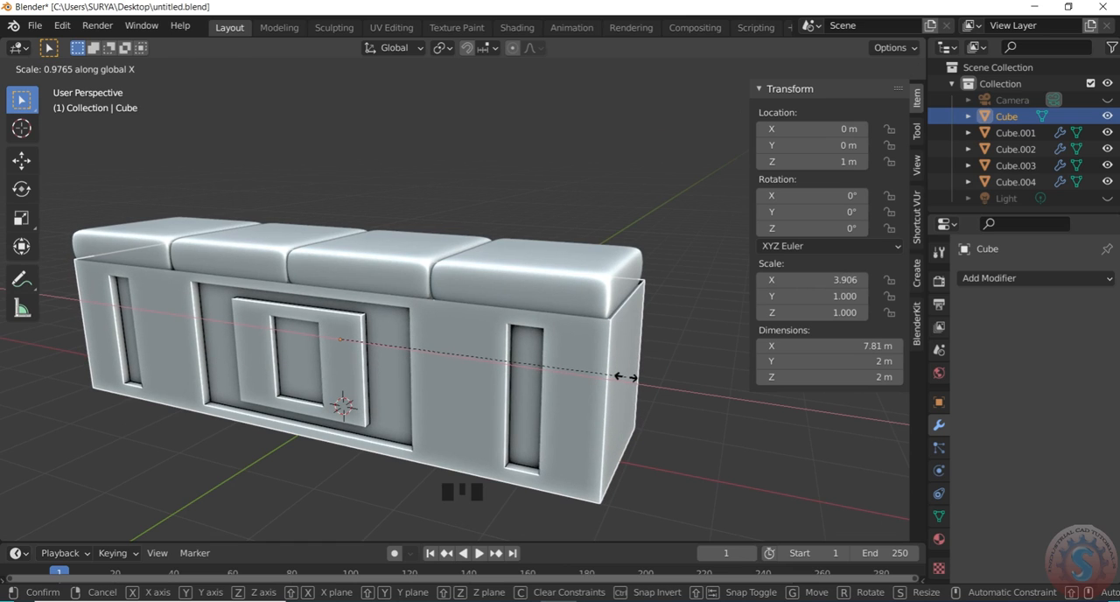
click(626, 378)
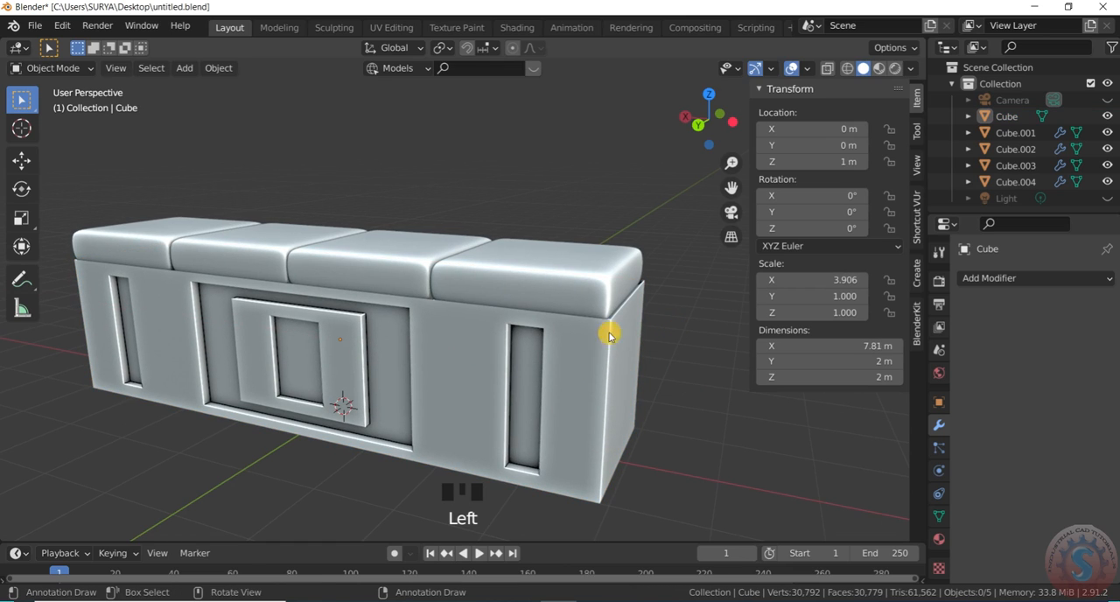
- Save the cushioned bench model to untitled.blend
click(35, 24)
click(54, 133)
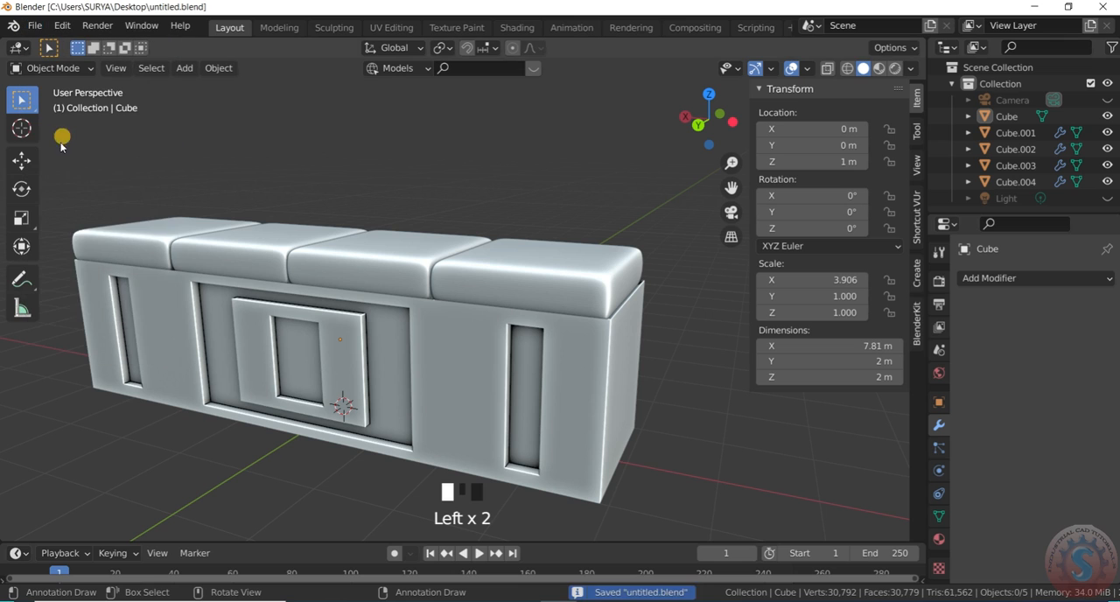
- Check the finished bench from several angles and save it again to untitled.blend
scroll(521, 385, down, 2)
scroll(521, 385, down, 1)
drag(716, 133, 260, 32)
click(35, 24)
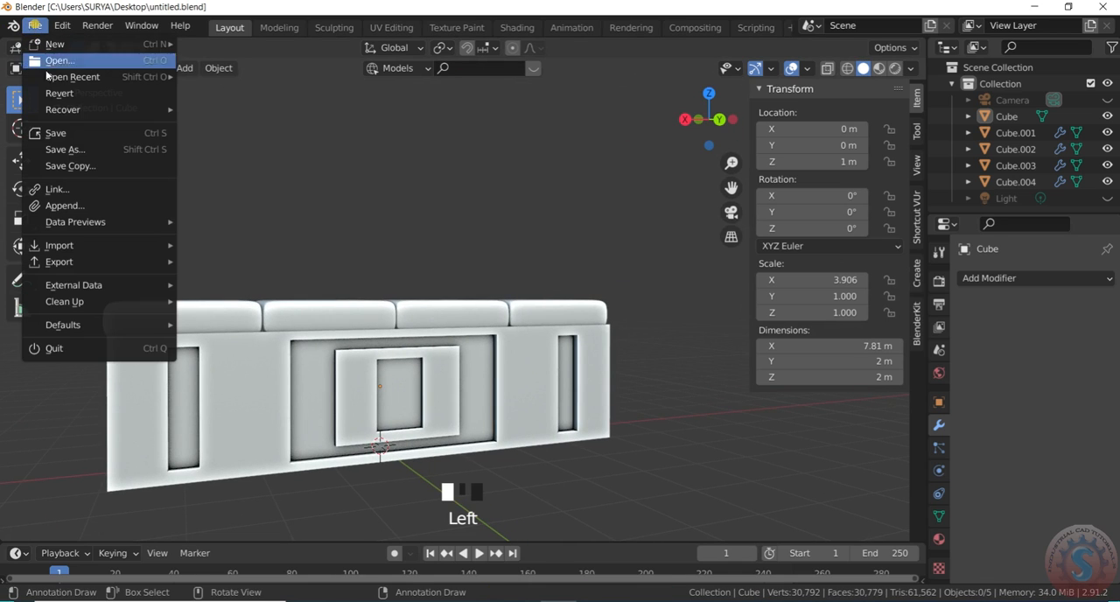
click(70, 133)
drag(720, 113, 636, 190)
scroll(630, 289, down, 3)
scroll(660, 175, up, 2)
scroll(633, 335, up, 2)
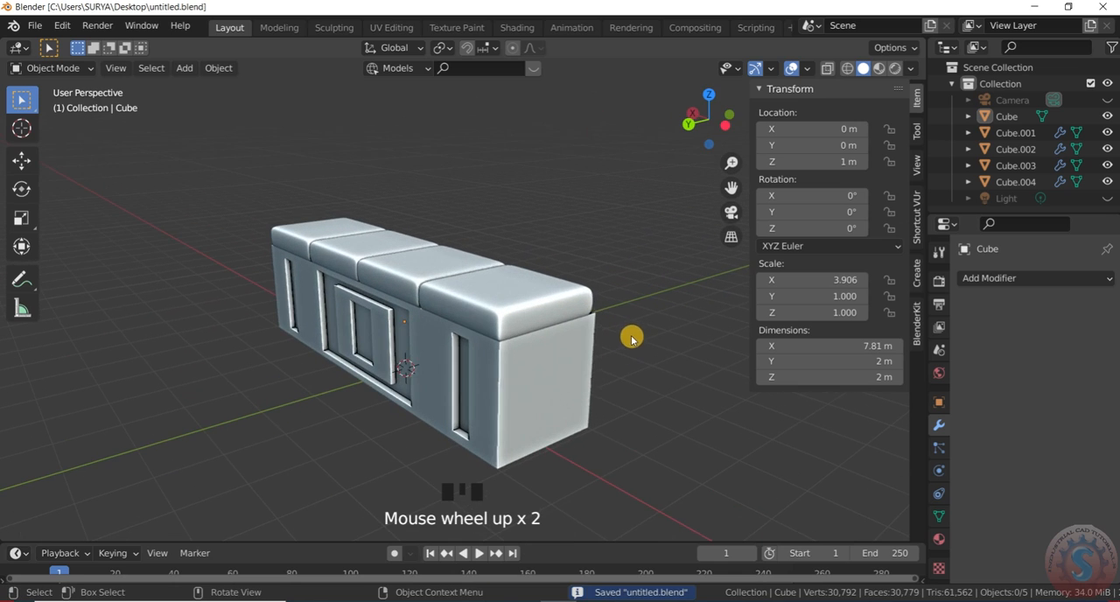
click(35, 25)
click(60, 135)
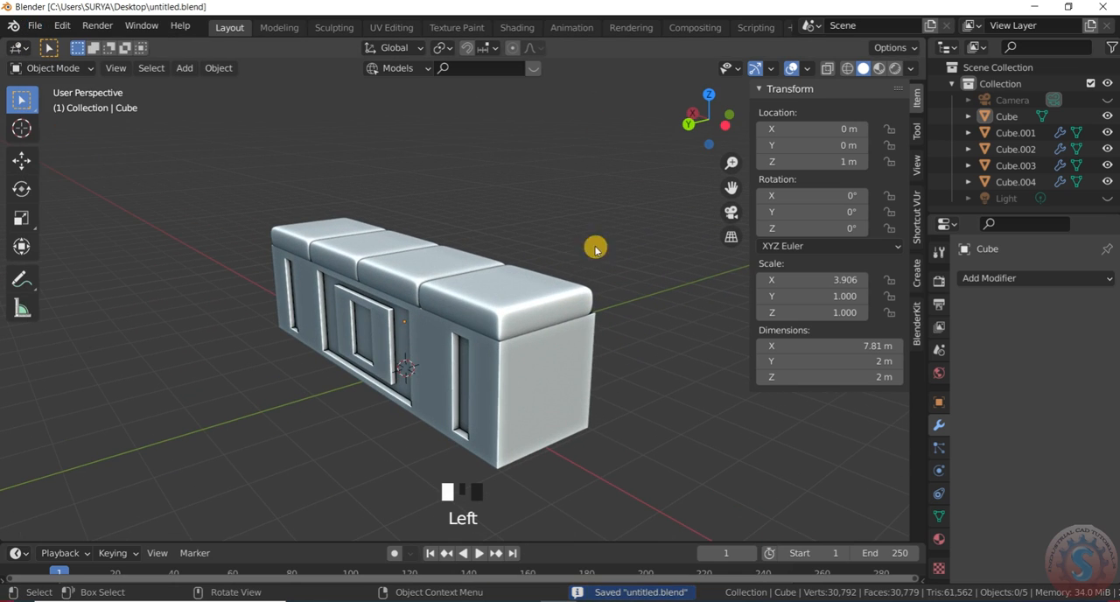
- Make the cushion at the box's negative-X end the active object and save the file
drag(725, 125, 762, 116)
scroll(549, 286, down, 2)
scroll(549, 285, up, 3)
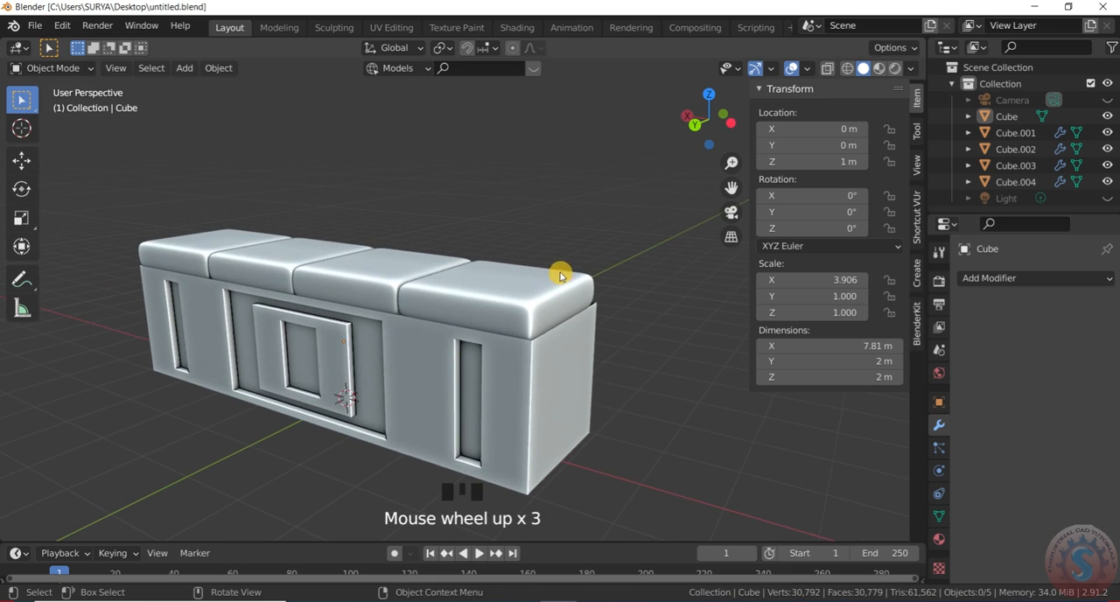
click(587, 308)
mouse_move(711, 119)
mouse_down()
mouse_move(679, 123)
mouse_move(711, 128)
mouse_move(701, 134)
mouse_up()
click(714, 129)
scroll(714, 129, down, 2)
click(35, 29)
click(55, 130)
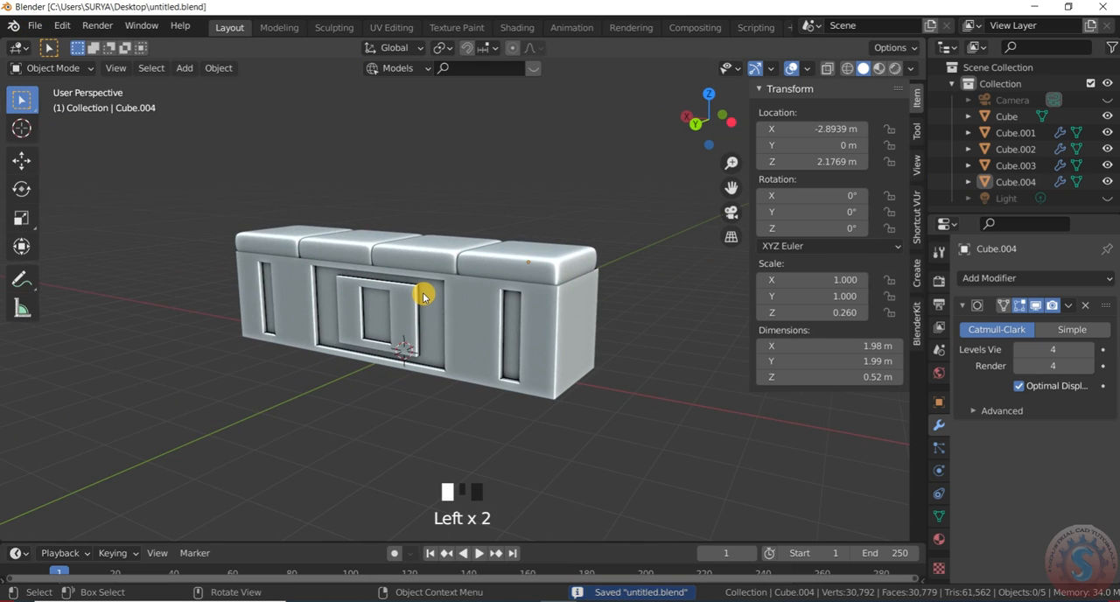
- Select the bench's box and add a new material to it
middle_drag(423, 298, 545, 375)
click(545, 375)
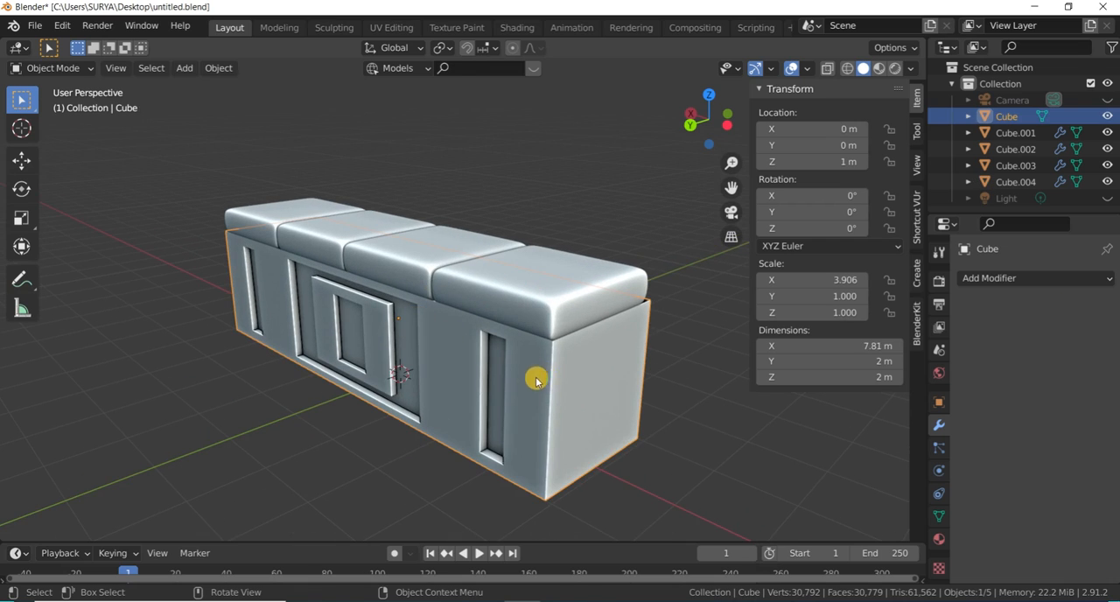
click(976, 278)
click(976, 278)
click(938, 541)
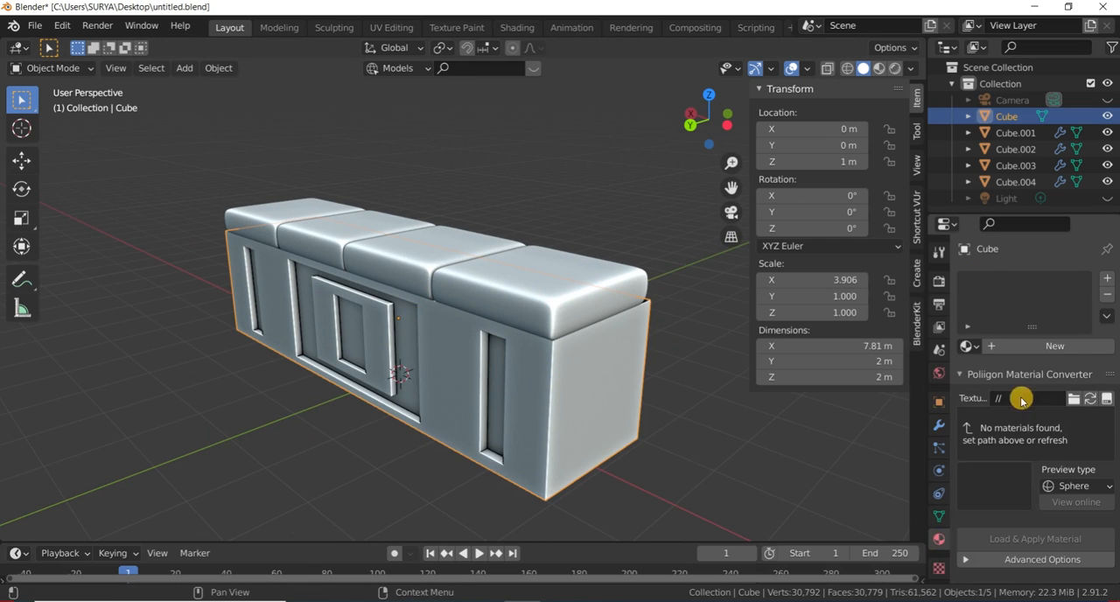
click(1010, 349)
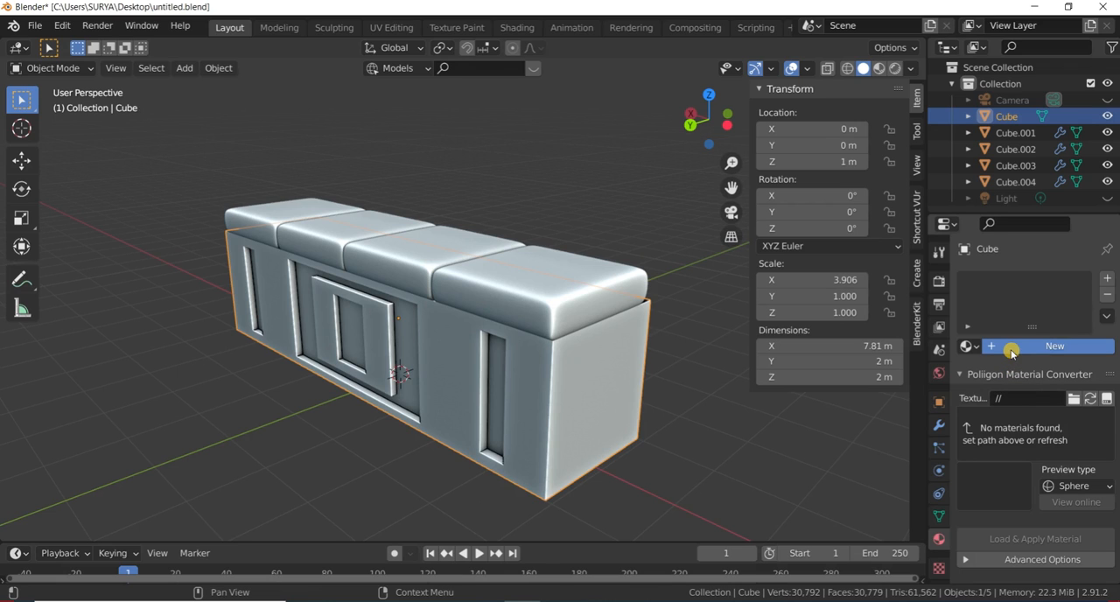
- Expand Material Library VX in the box's material settings and load the Sample Materials library
scroll(978, 446, down, 10)
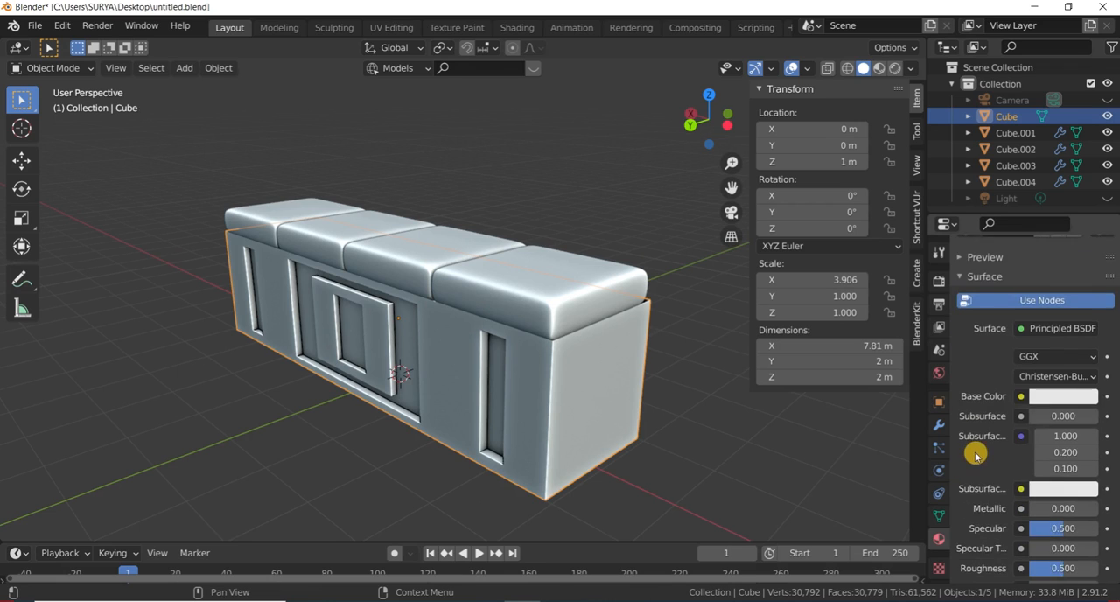
scroll(980, 442, down, 12)
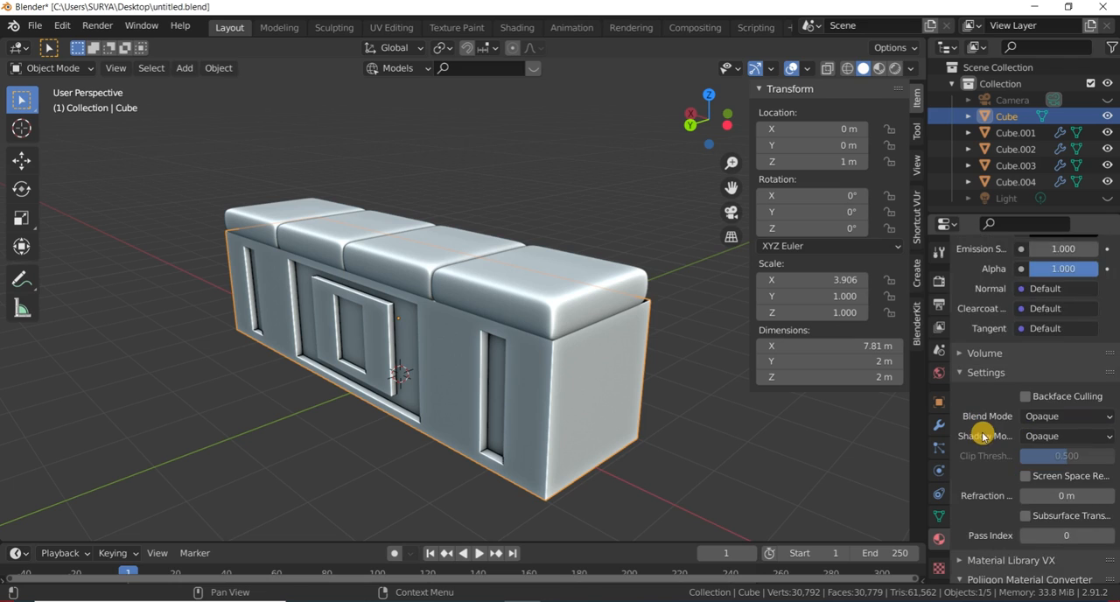
scroll(984, 421, down, 3)
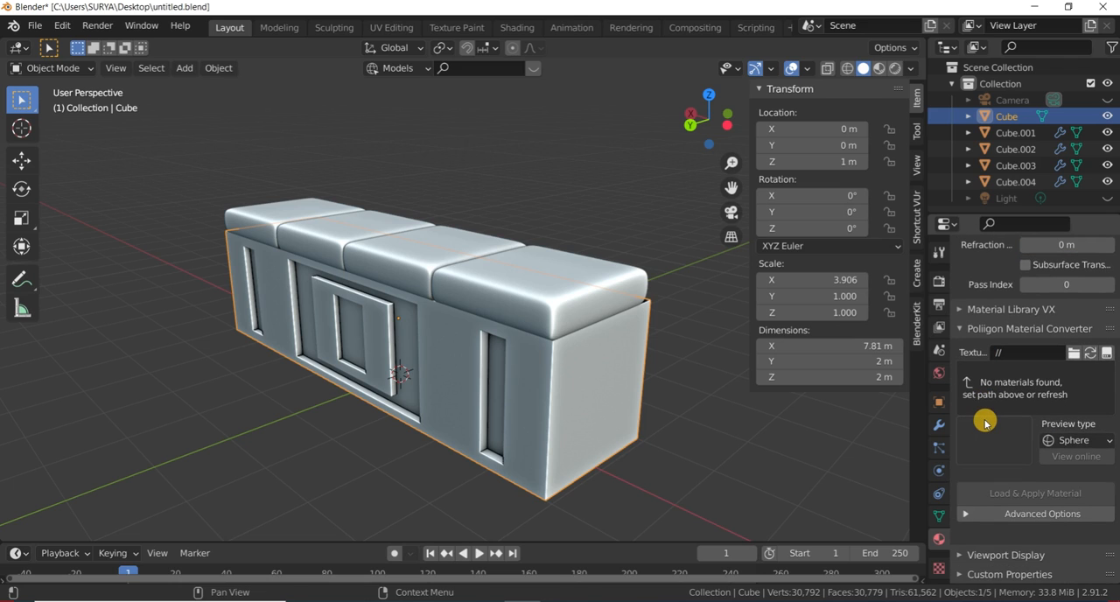
scroll(984, 422, up, 3)
click(984, 389)
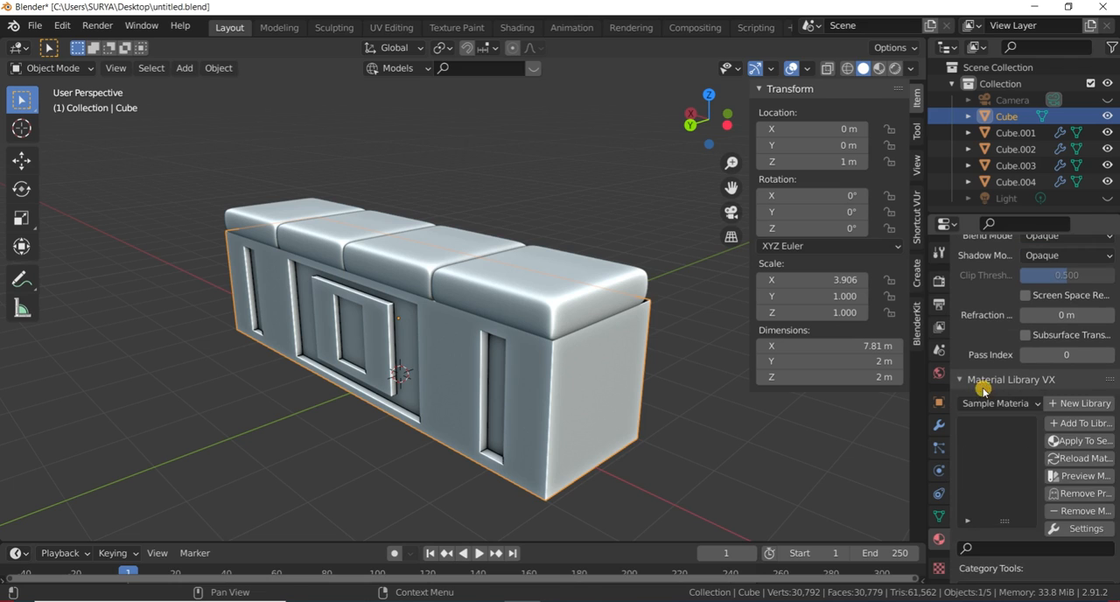
click(989, 408)
click(987, 385)
click(987, 386)
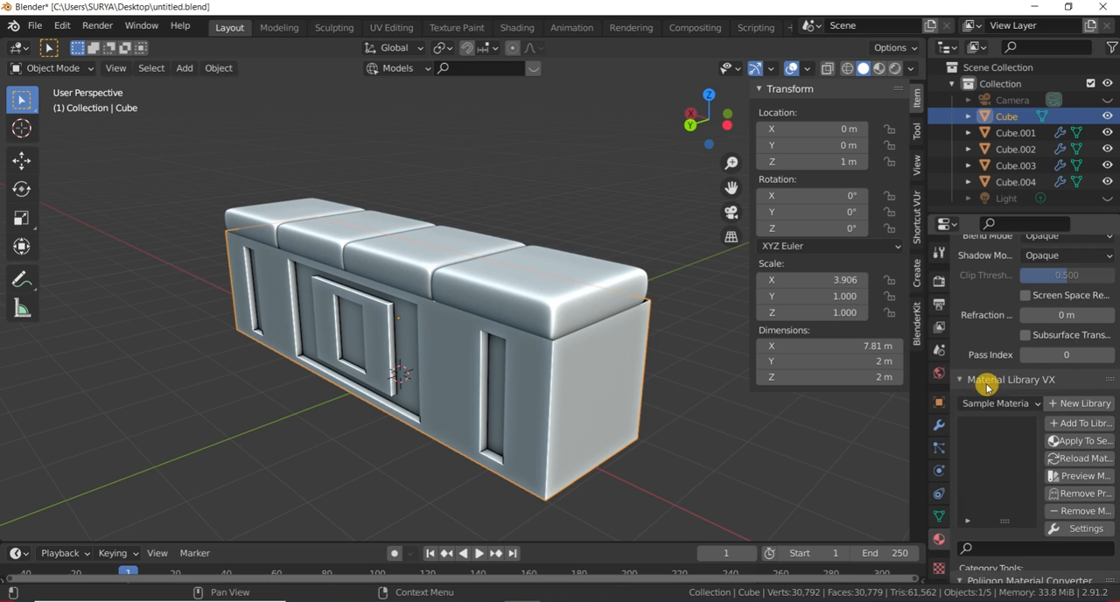
click(990, 403)
click(990, 404)
click(990, 403)
click(990, 403)
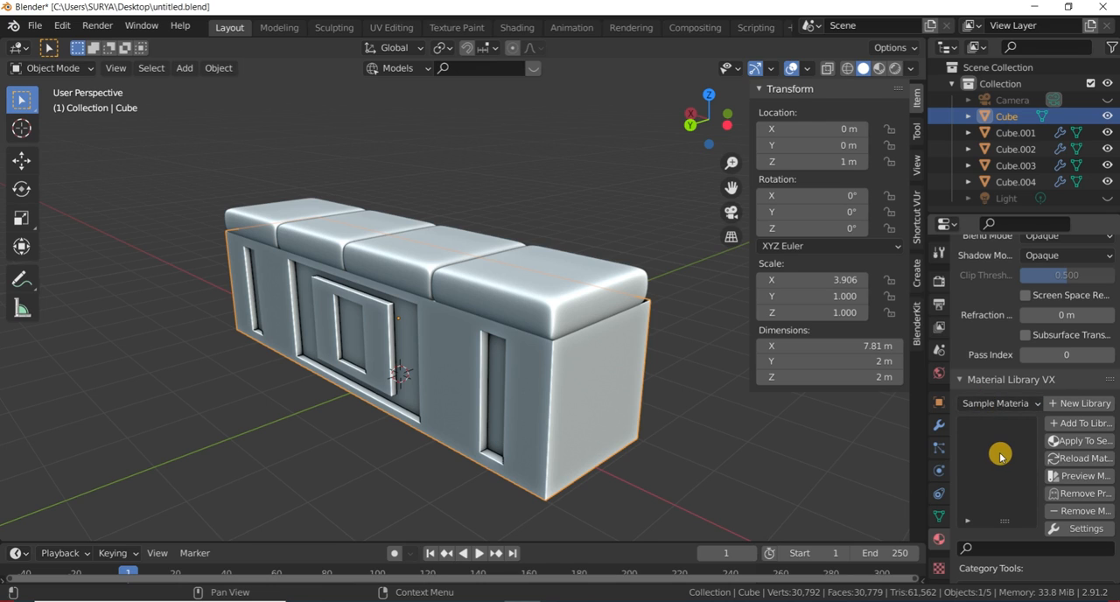
scroll(1001, 456, down, 2)
scroll(1000, 447, up, 1)
click(1004, 382)
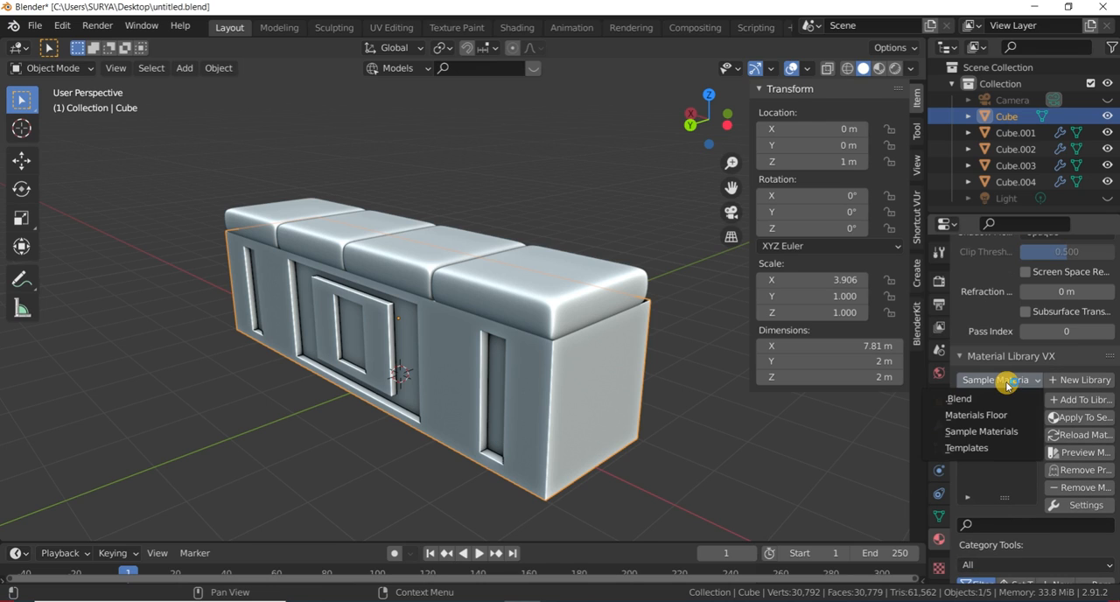
click(1007, 384)
click(1007, 383)
click(1007, 384)
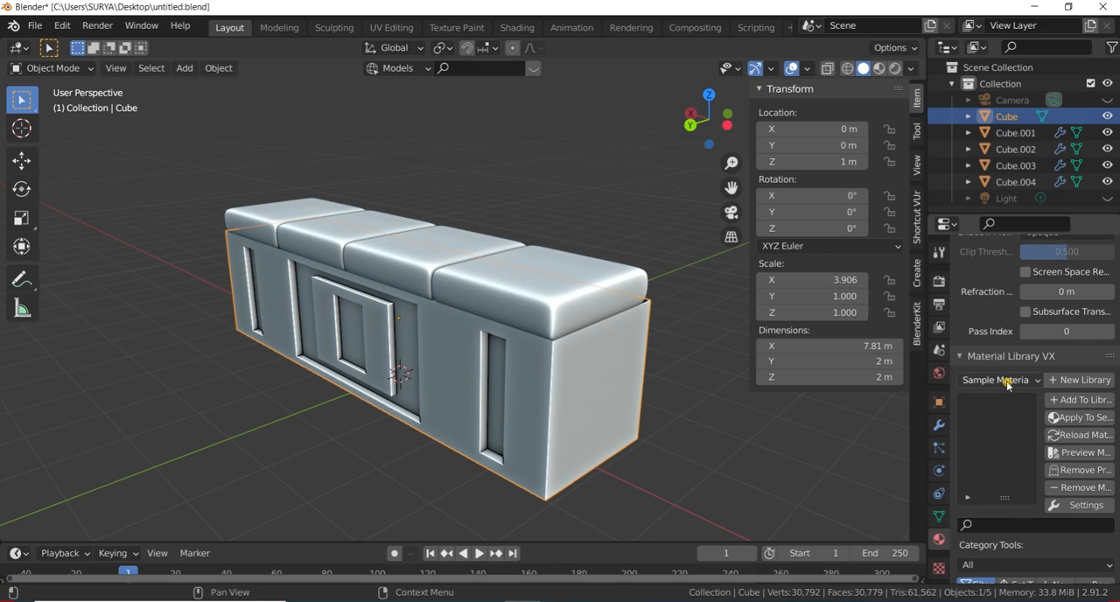
click(1004, 383)
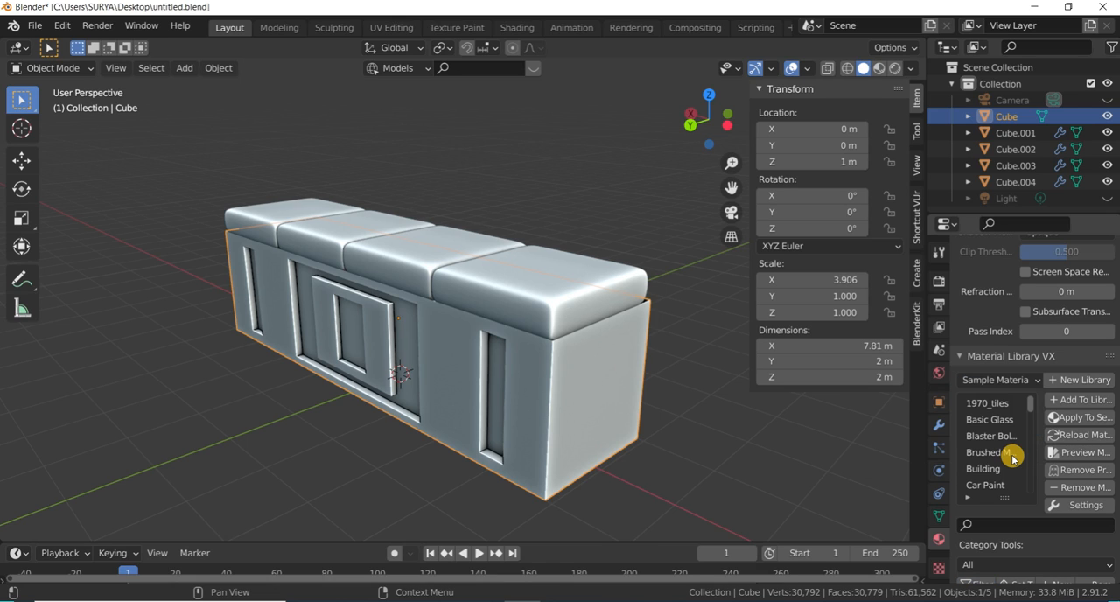
- Browse the materials in the loaded Sample Materials library
scroll(1015, 441, down, 12)
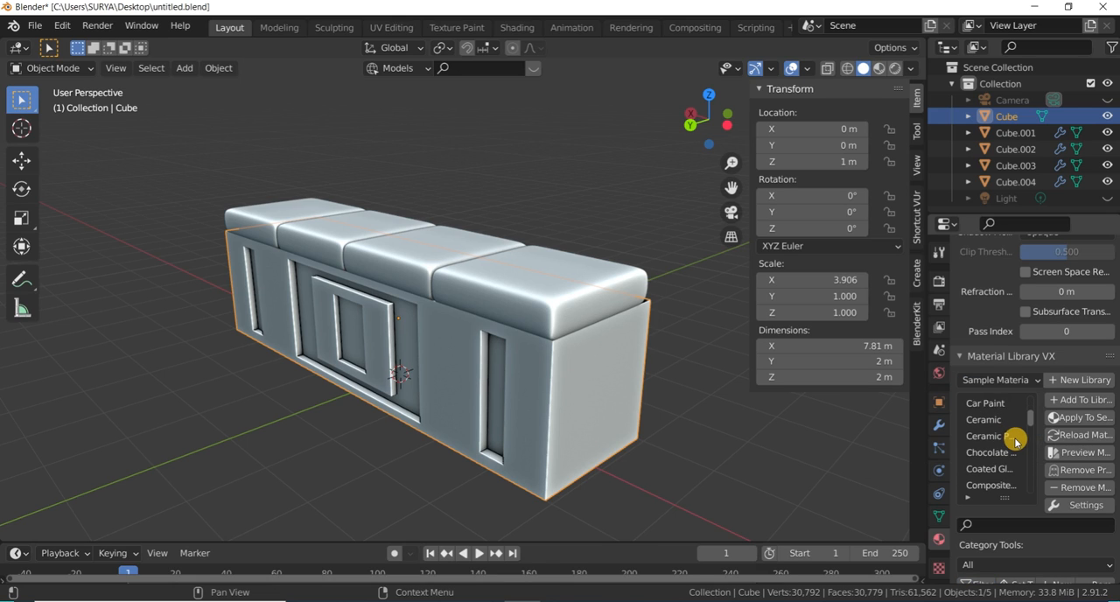
scroll(1015, 442, down, 10)
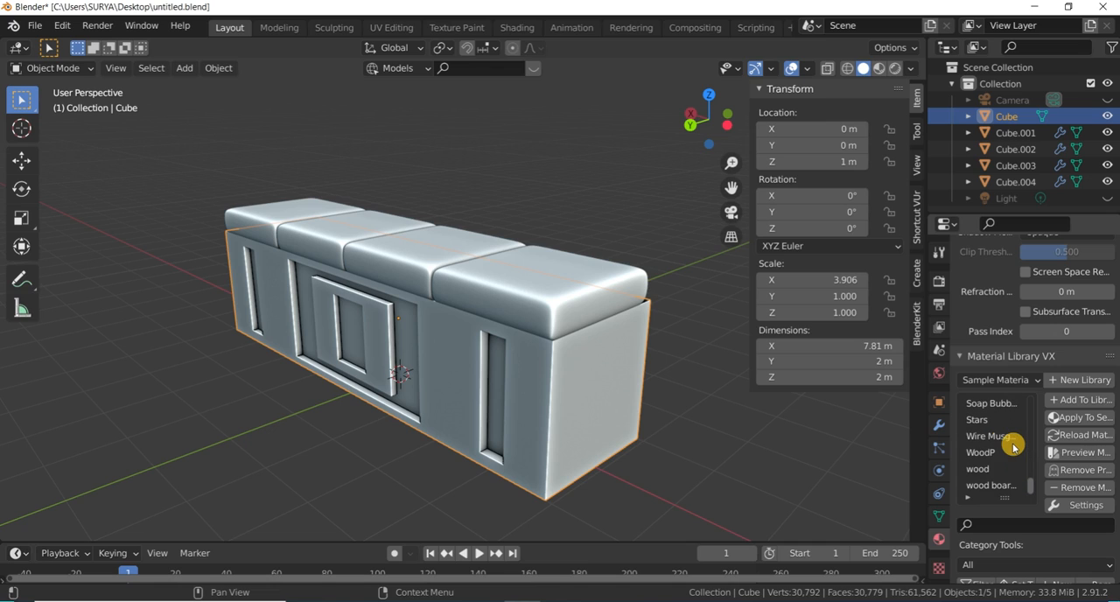
scroll(1014, 445, up, 3)
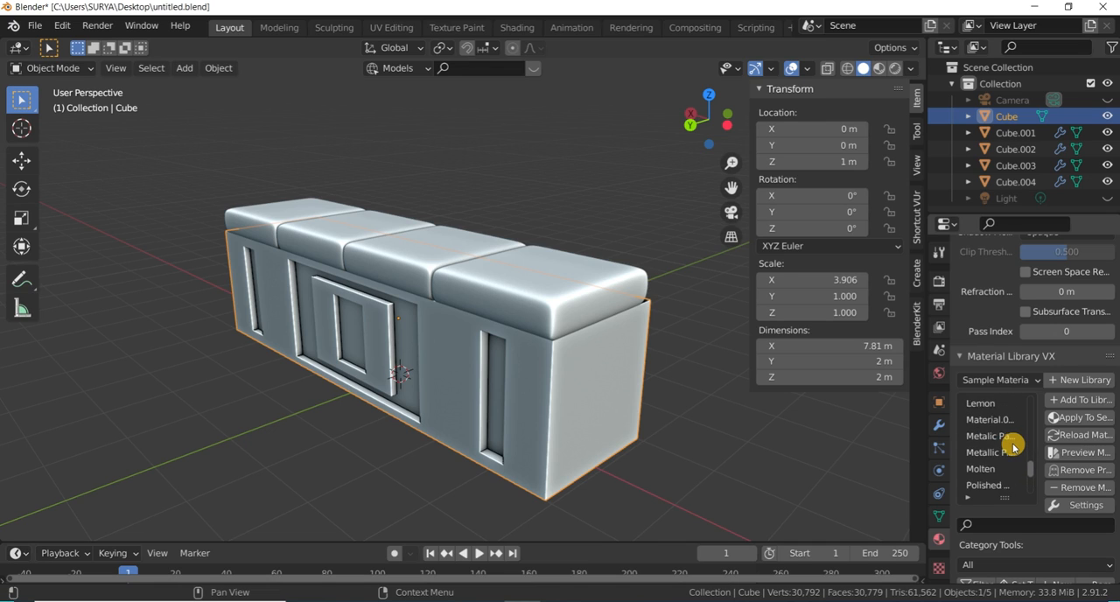
scroll(1014, 442, up, 15)
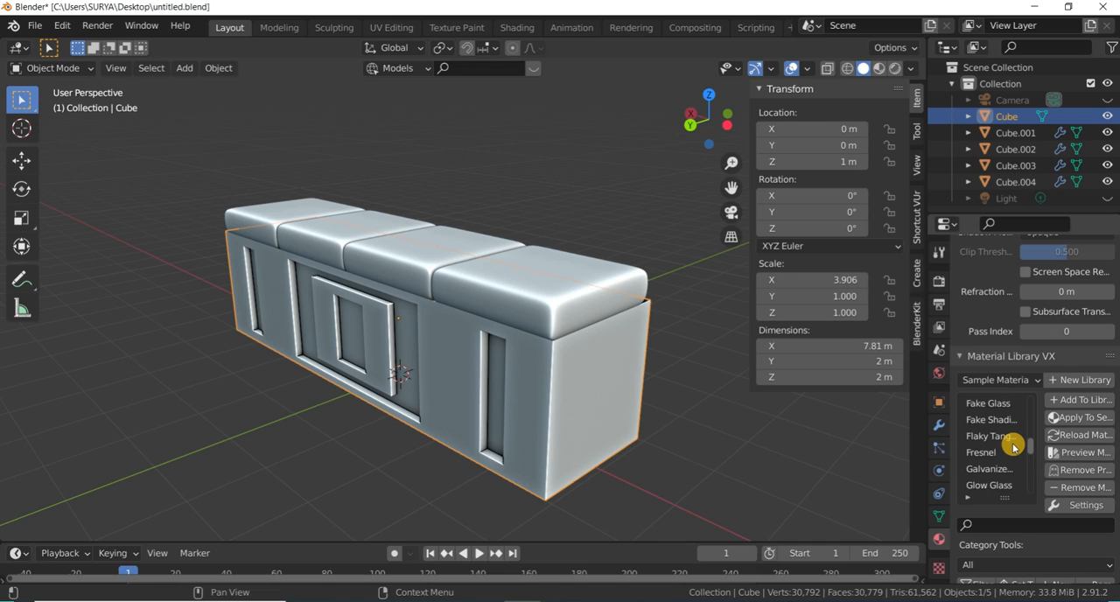
scroll(1013, 430, up, 5)
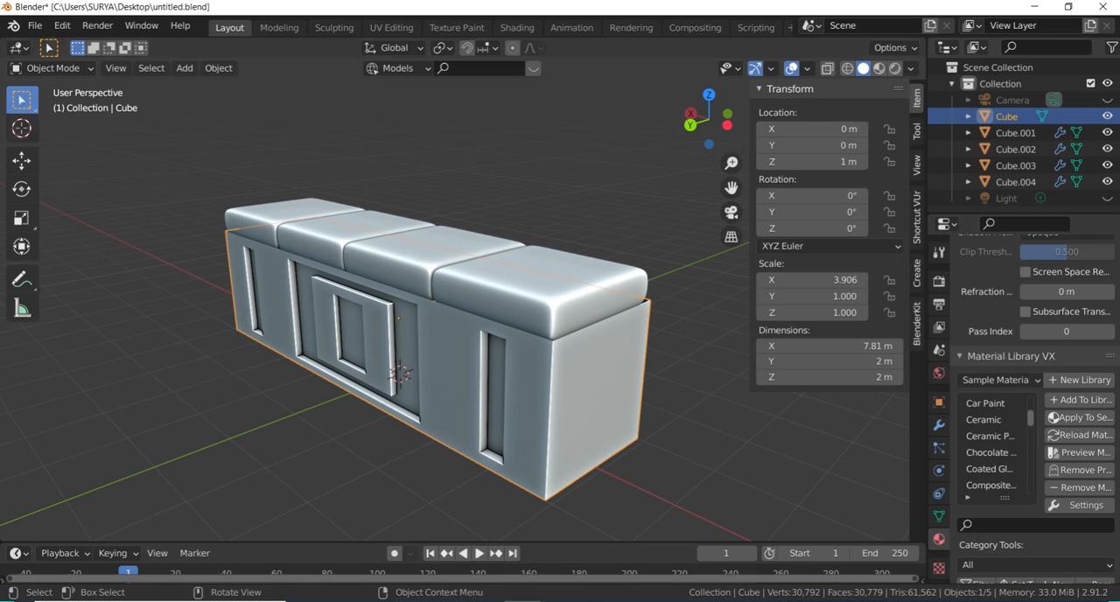
- Search the add-ons in Preferences for "mater" to check the material add-ons, and close Preferences
click(33, 27)
mouse_move(60, 34)
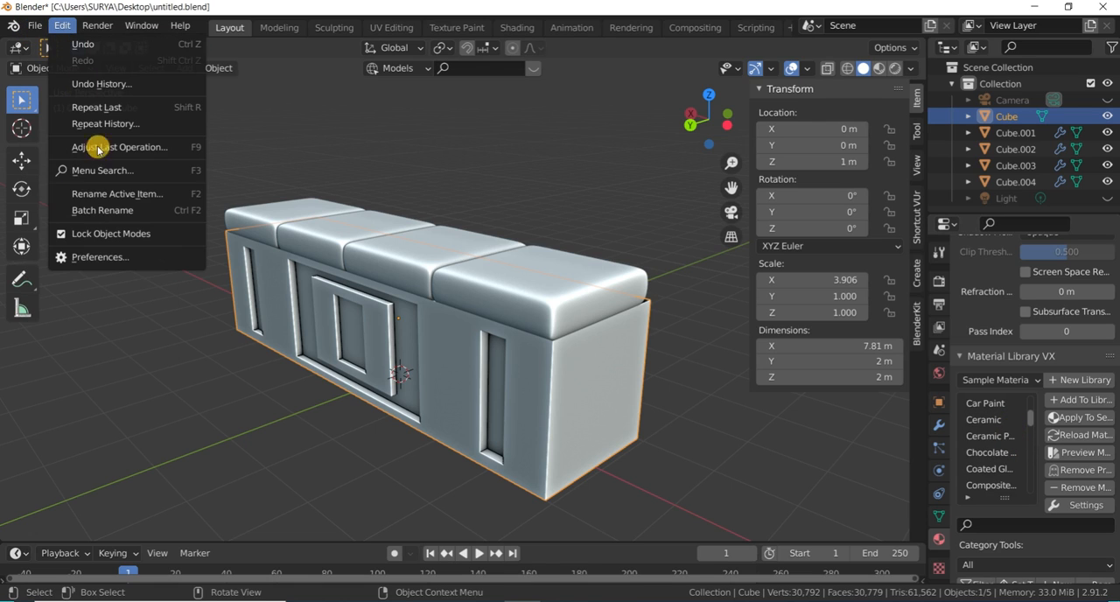
click(103, 257)
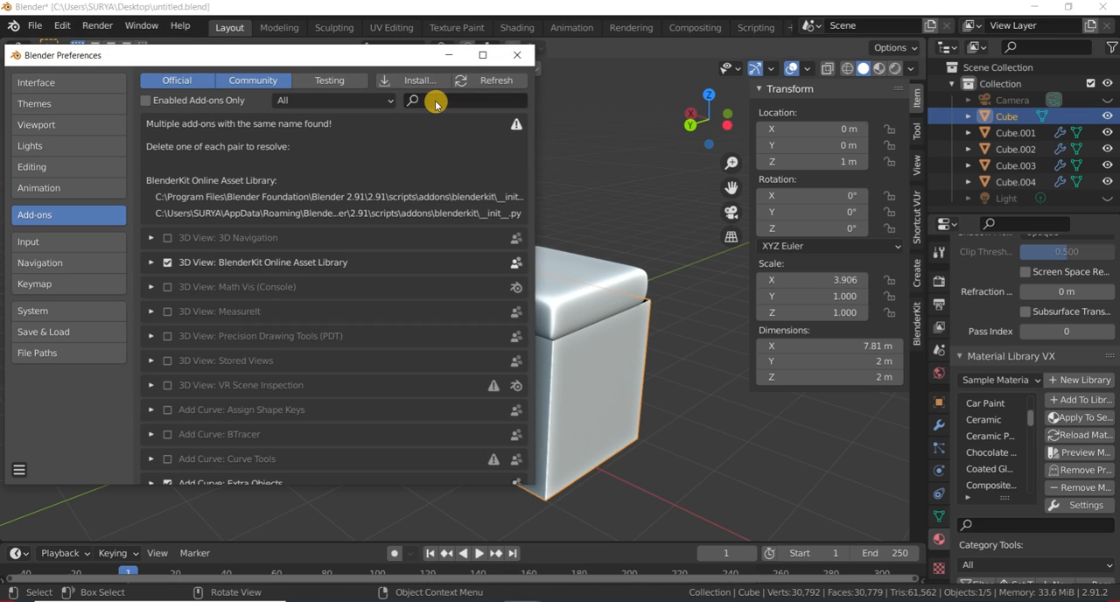
click(435, 103)
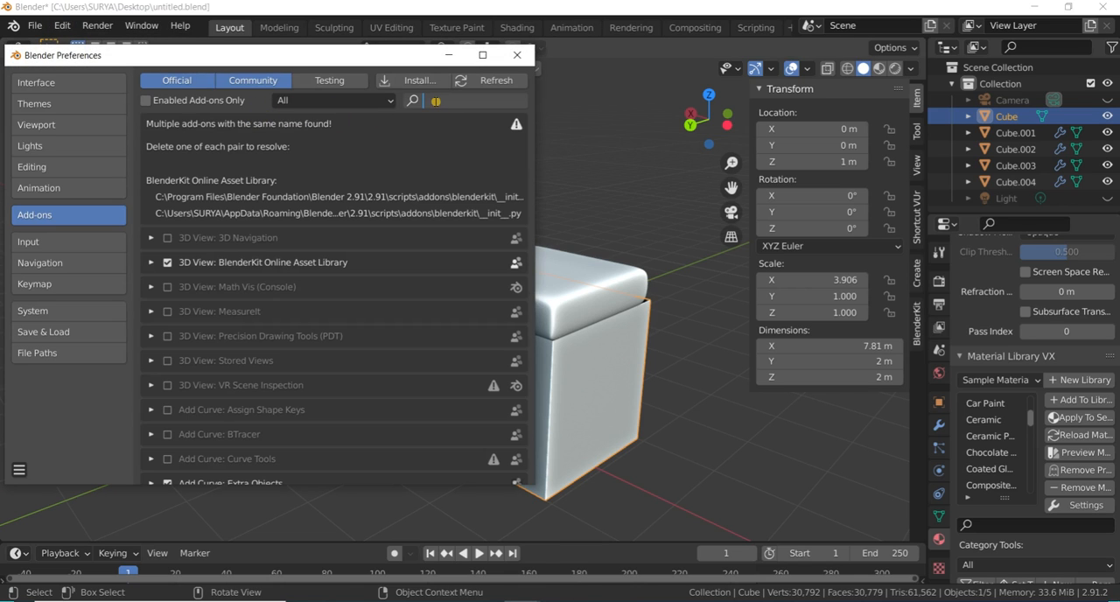
text(matera)
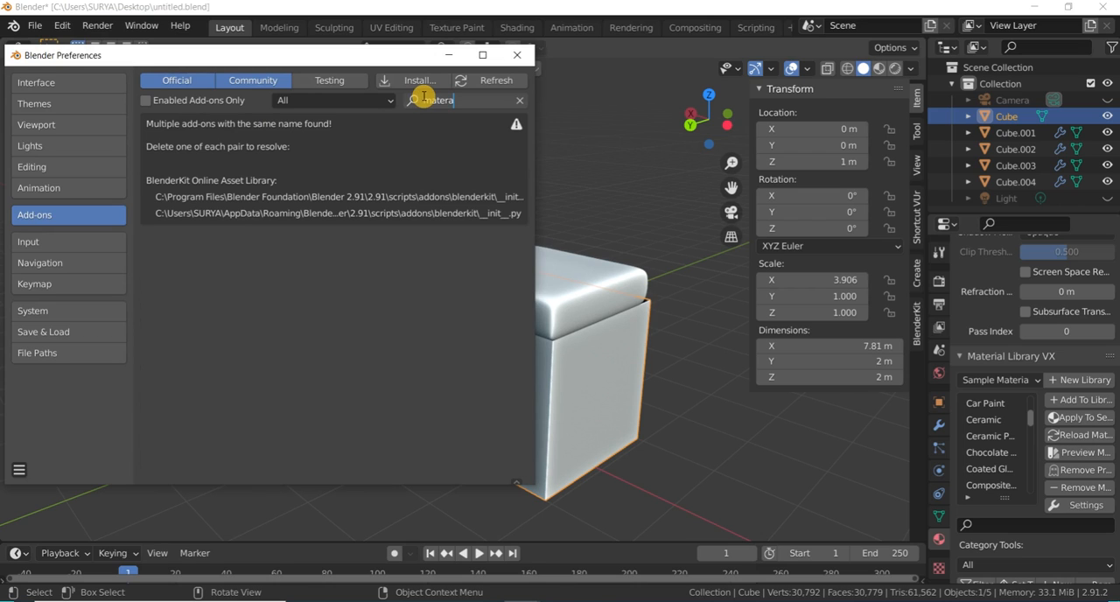
key(BackSpace)
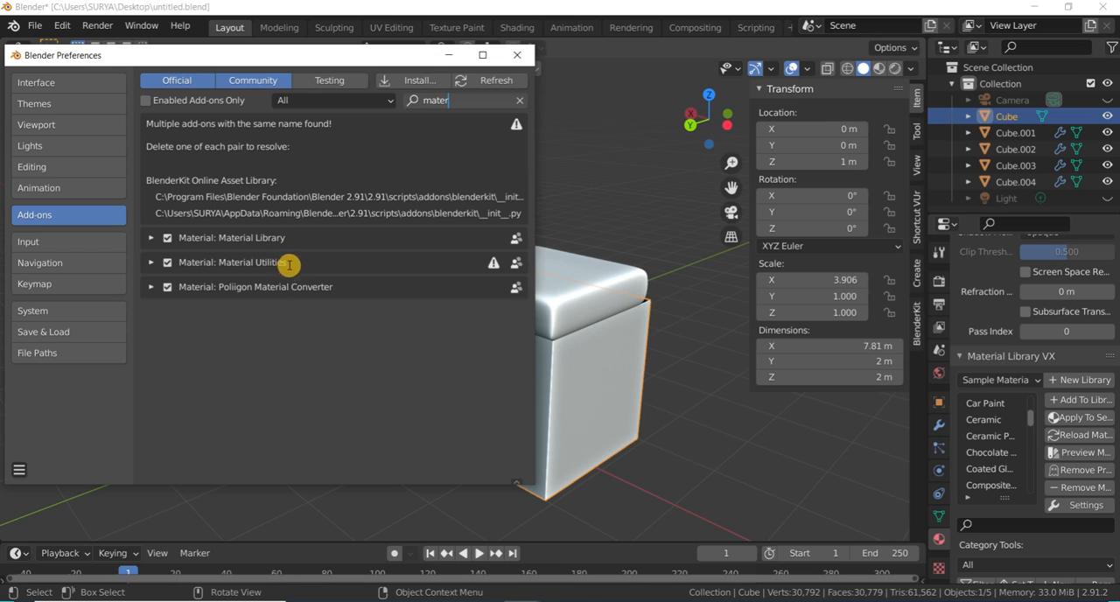
click(522, 56)
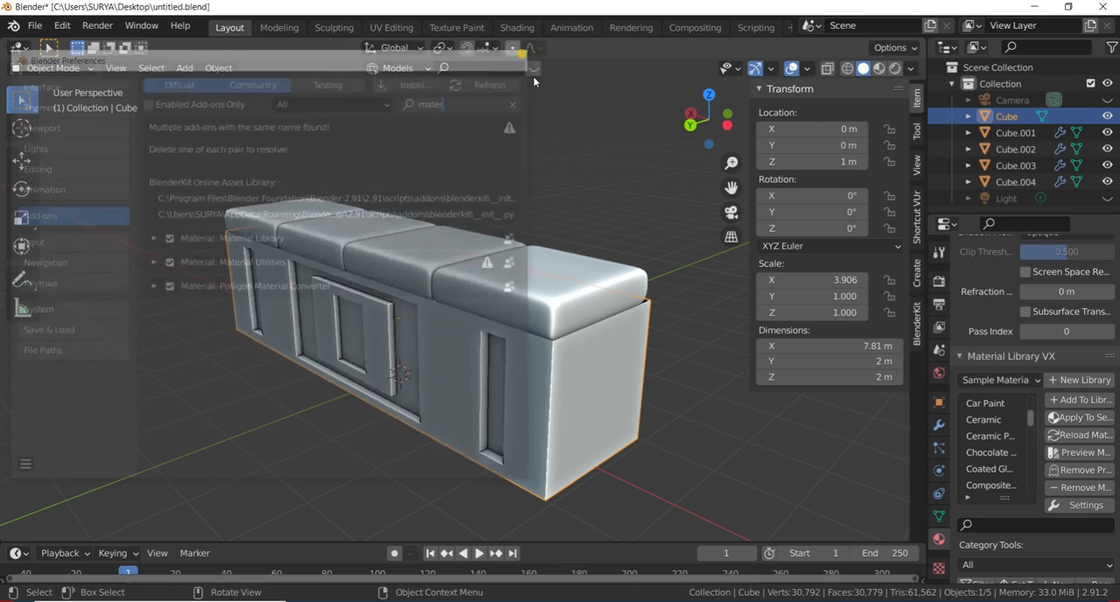
- Apply the wood board material from the Sample Materials library to the box
drag(1032, 418, 1026, 487)
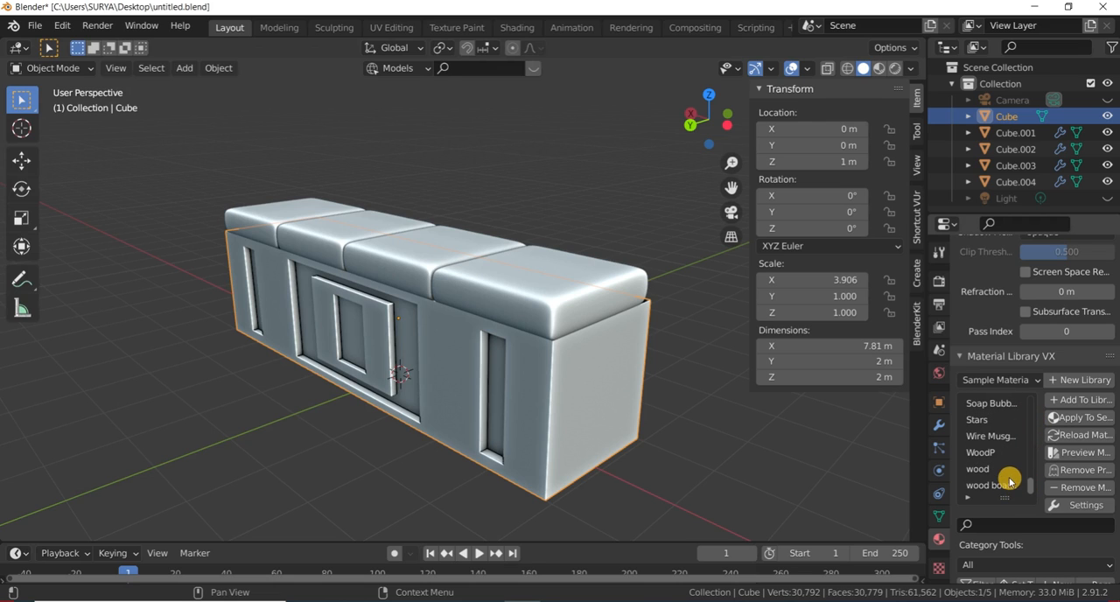
click(992, 453)
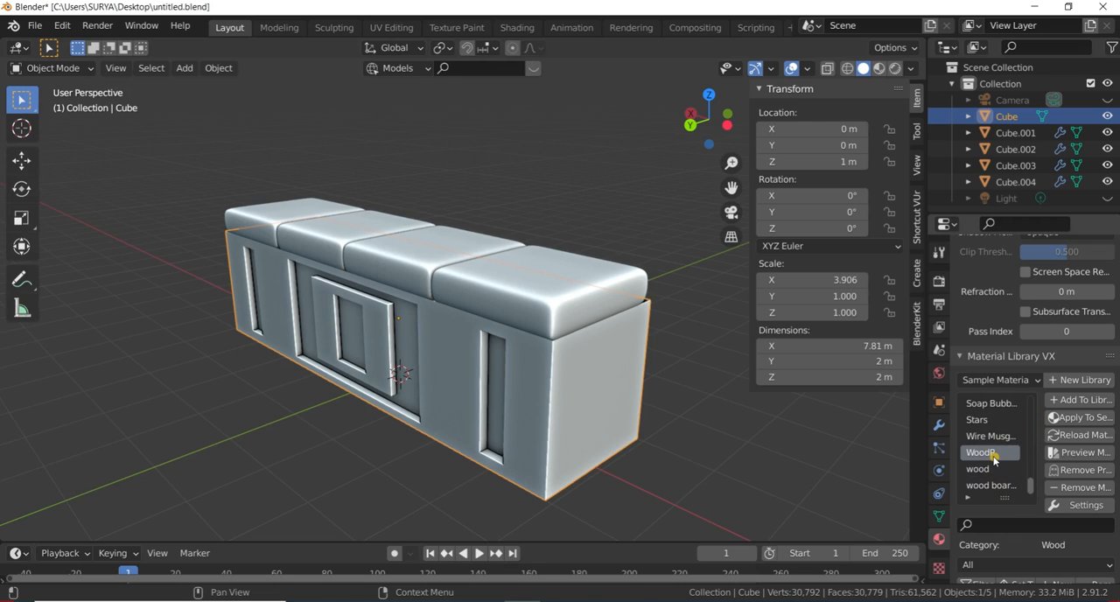
click(986, 486)
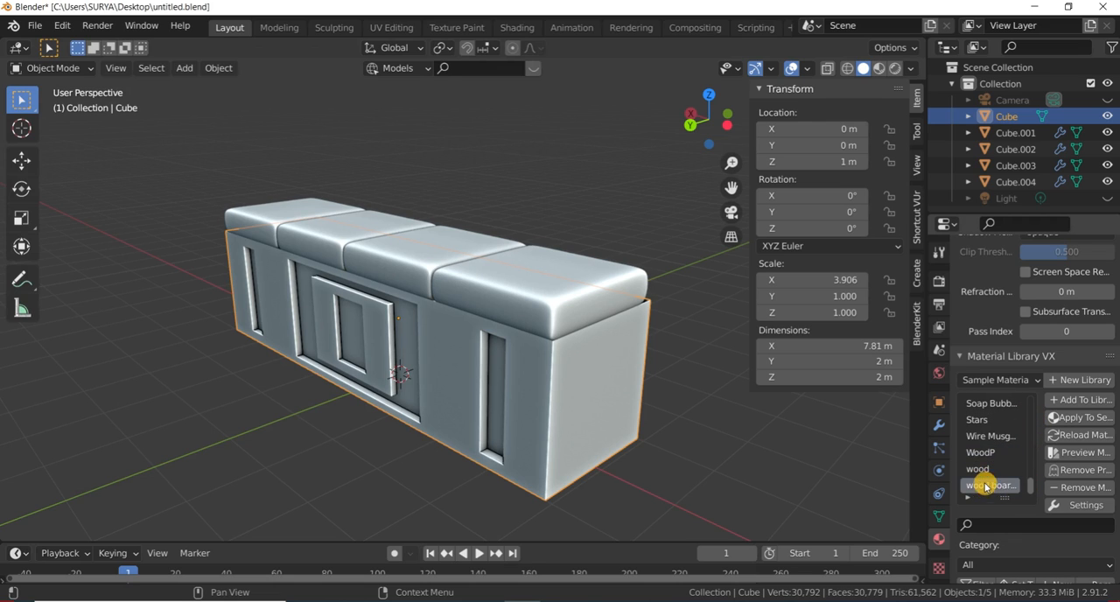
click(1065, 419)
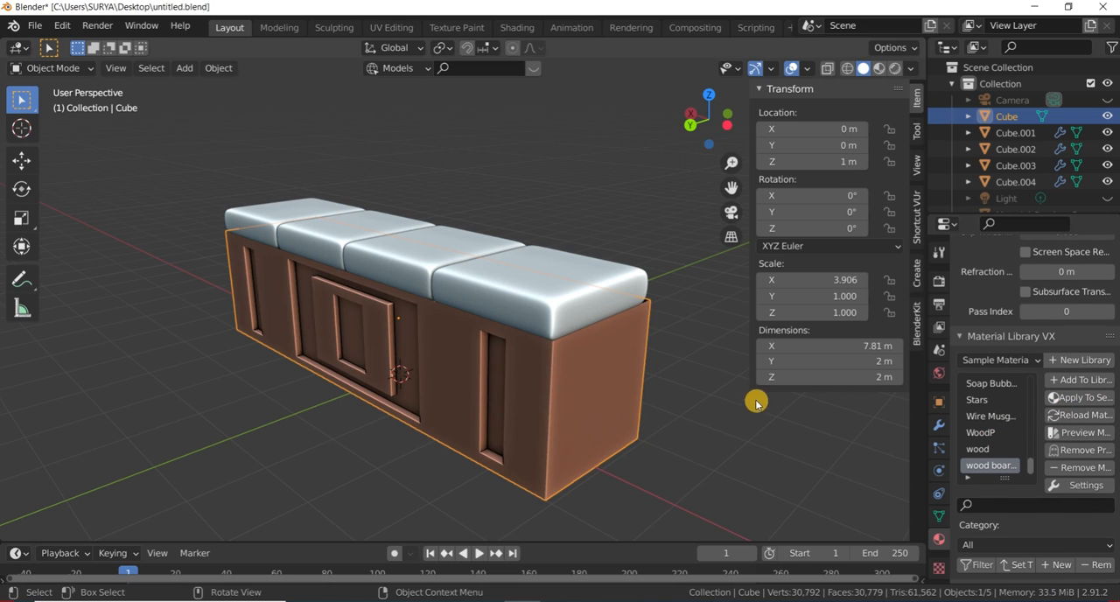
- Deselect the box, switch the viewport to Material Preview shading and inspect the wood finish on the bench
click(679, 368)
middle_drag(590, 327, 591, 366)
drag(698, 145, 707, 121)
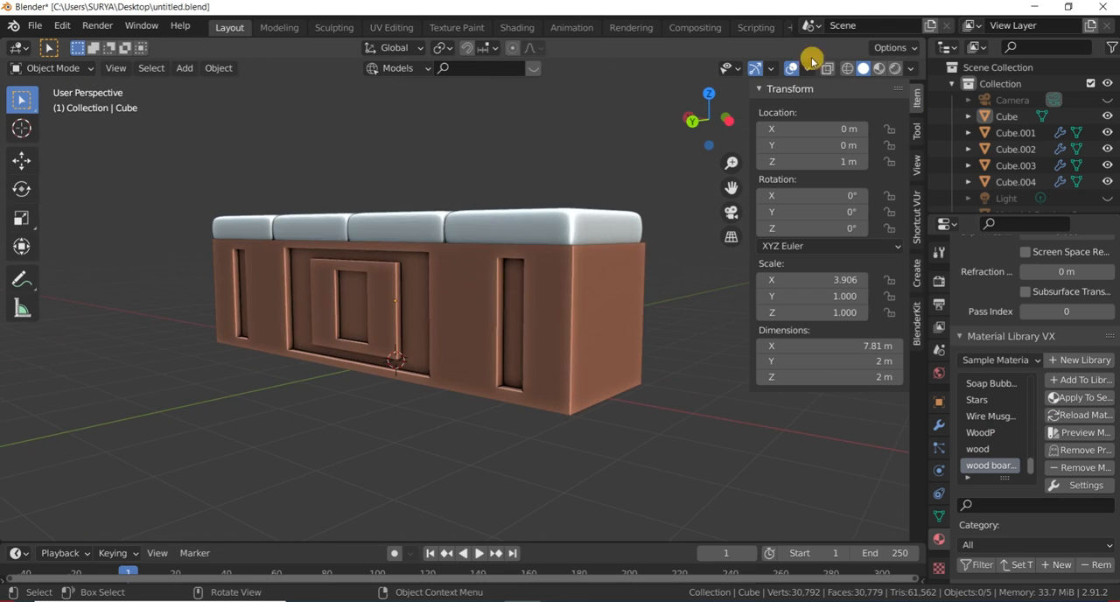
click(879, 74)
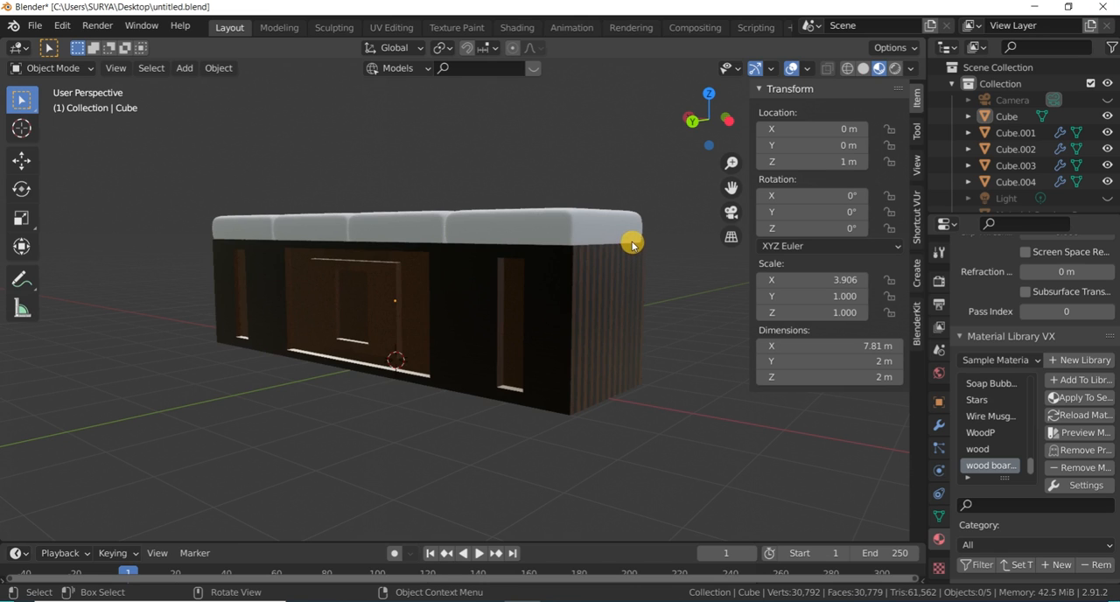
scroll(632, 246, up, 2)
mouse_move(692, 121)
mouse_down()
mouse_move(635, 218)
mouse_move(715, 123)
mouse_move(845, 123)
mouse_move(779, 210)
mouse_move(733, 136)
mouse_move(703, 127)
mouse_up()
scroll(534, 251, down, 2)
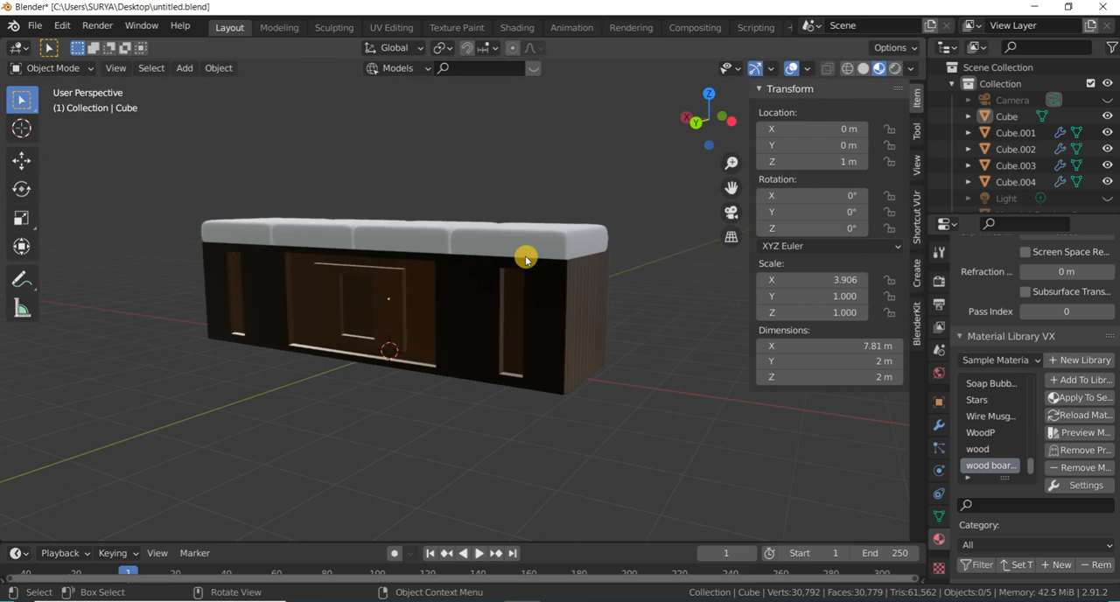
- Switch the viewport to Rendered shading and inspect the wood finish on the bench
click(896, 70)
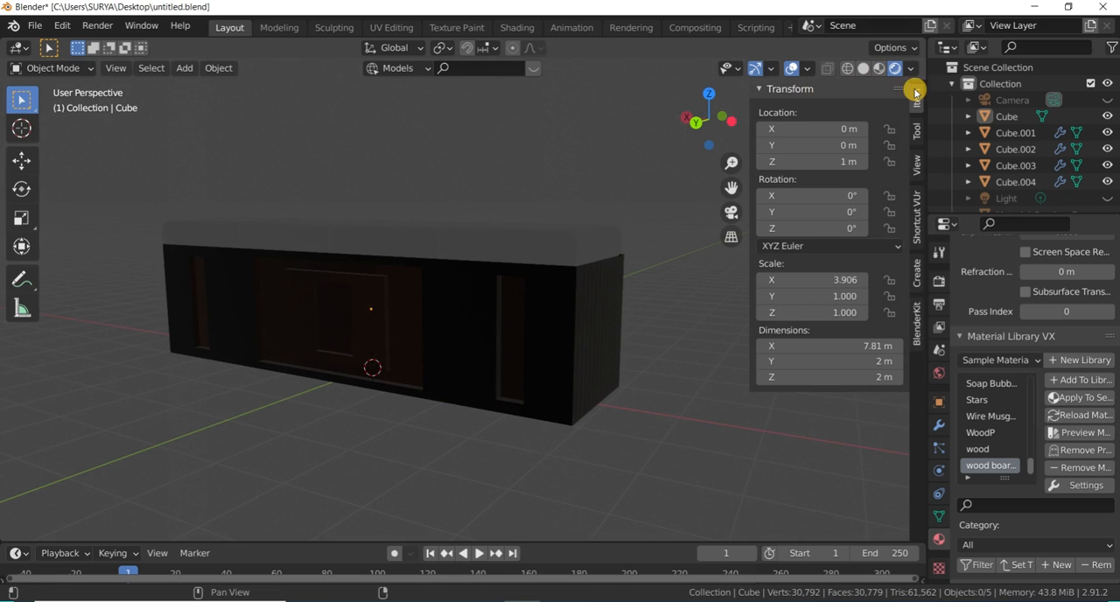
click(913, 73)
click(831, 168)
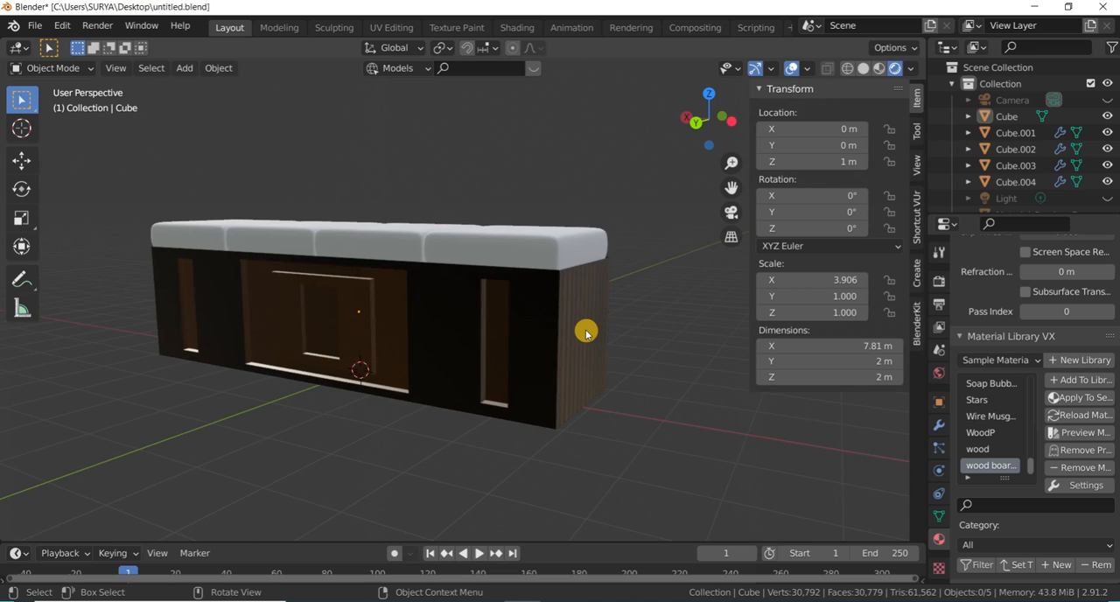
drag(709, 119, 626, 137)
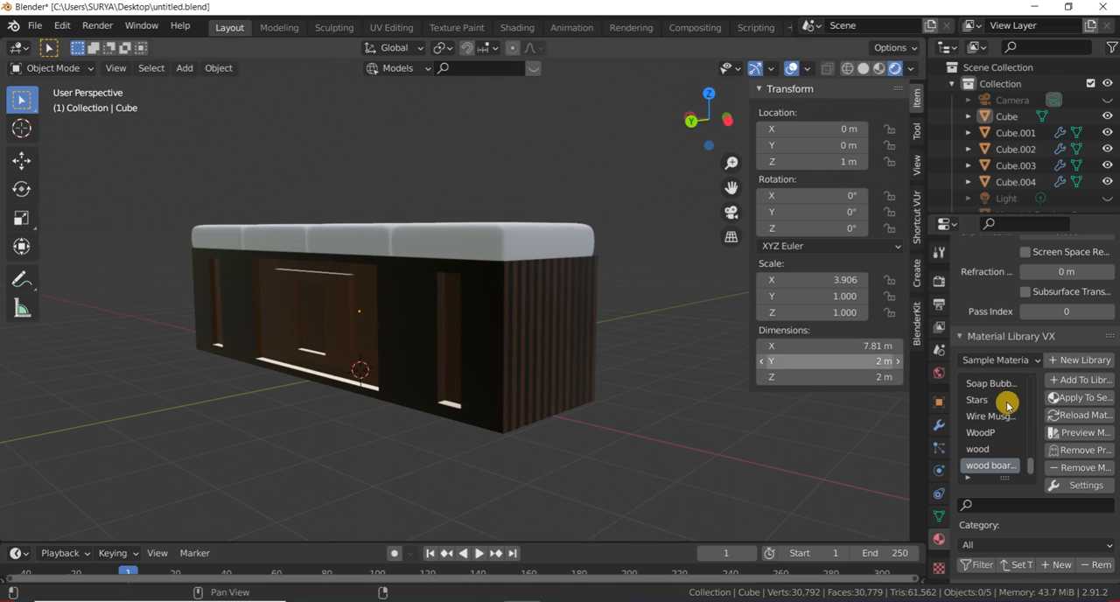
click(1031, 361)
click(1029, 362)
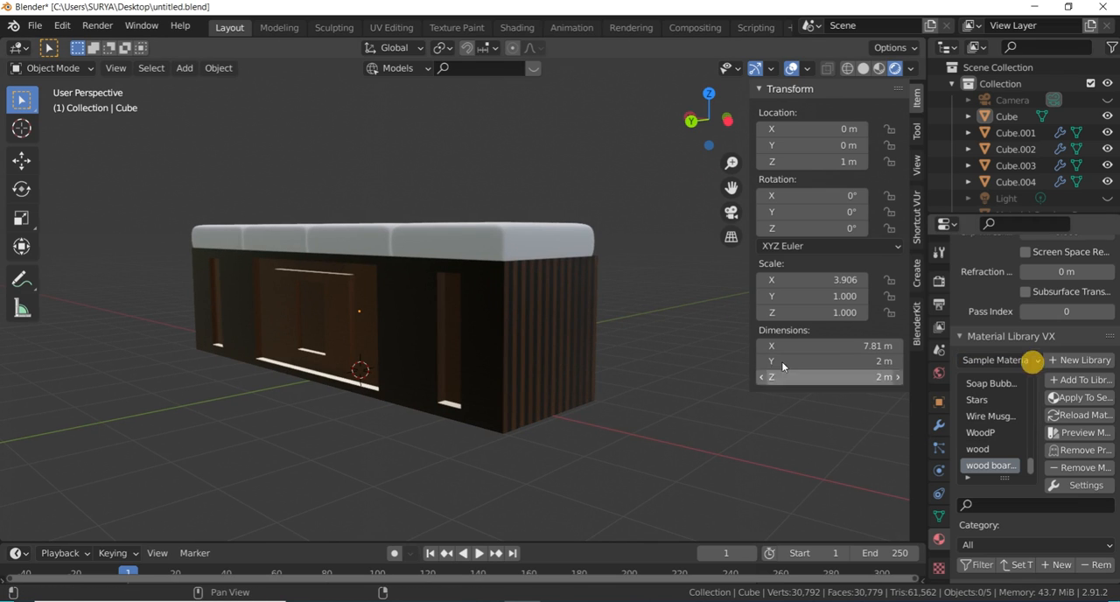
drag(703, 120, 601, 216)
- Add a material to the end cushion Cube.004 and apply the Crushed Velvet material from the Sample Materials library to it
click(540, 283)
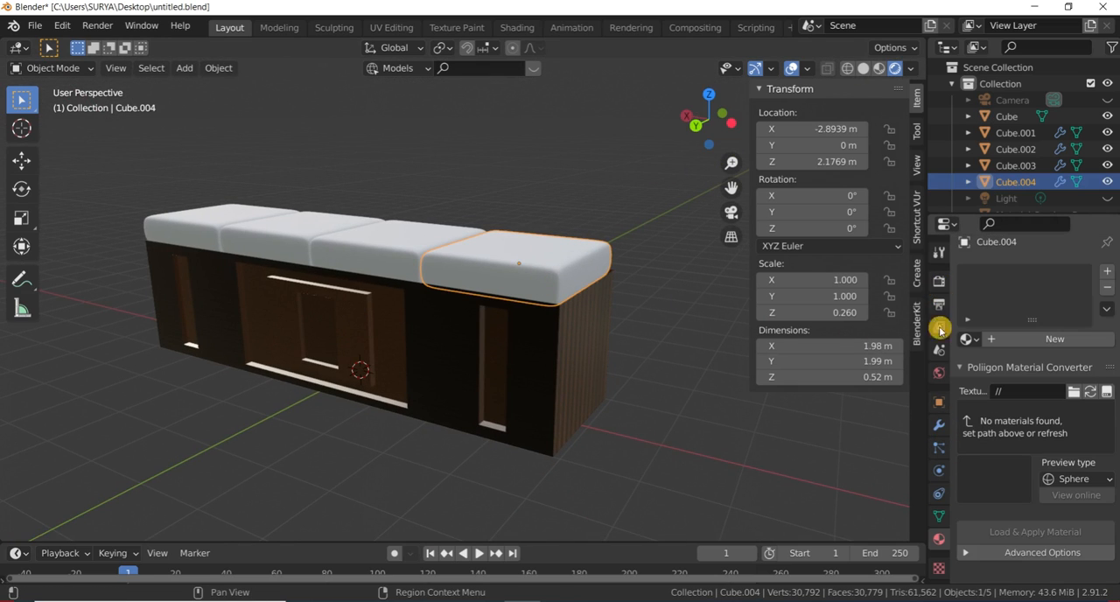
click(1015, 339)
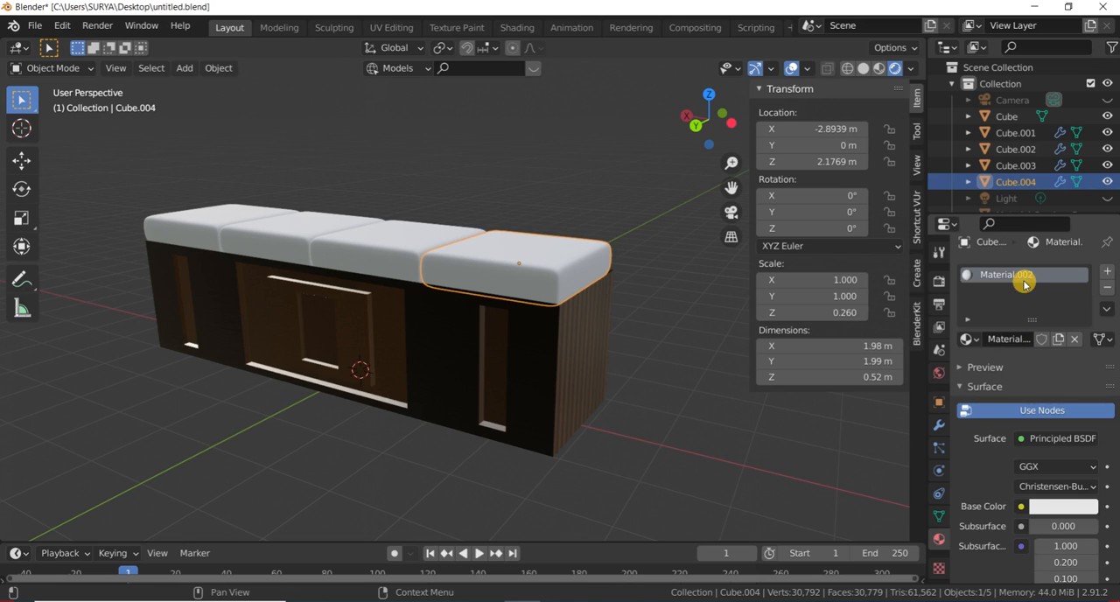
scroll(994, 458, down, 15)
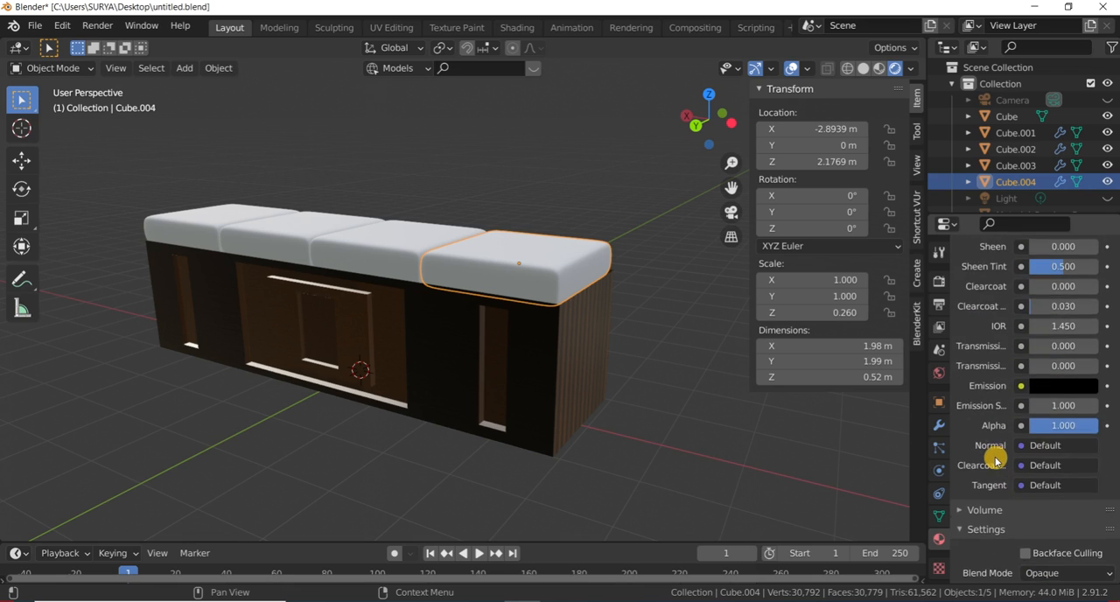
scroll(994, 459, down, 2)
scroll(992, 488, up, 5)
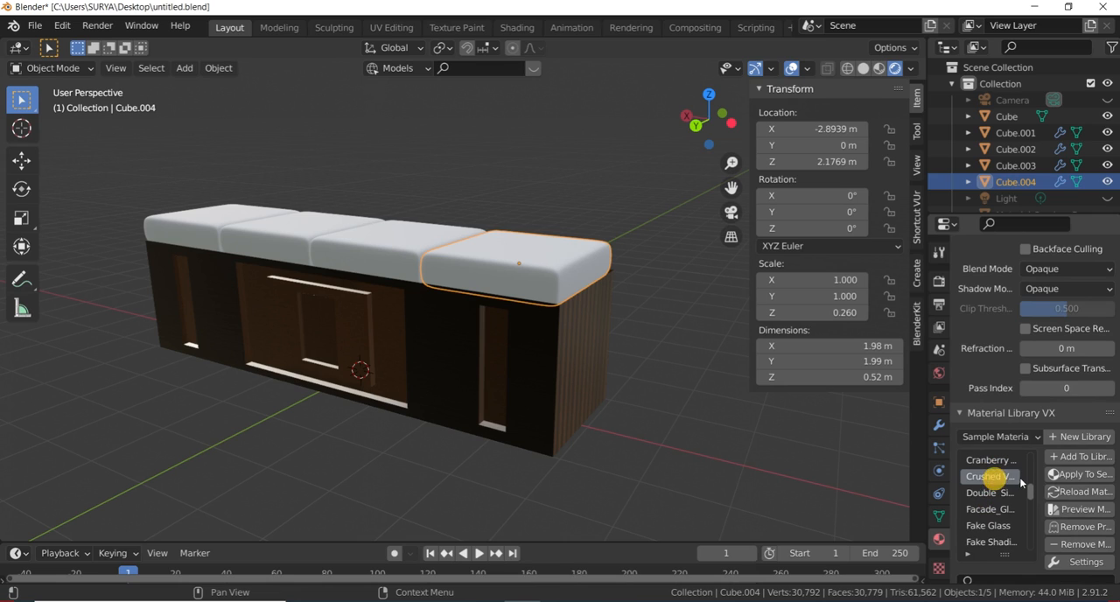
click(1056, 476)
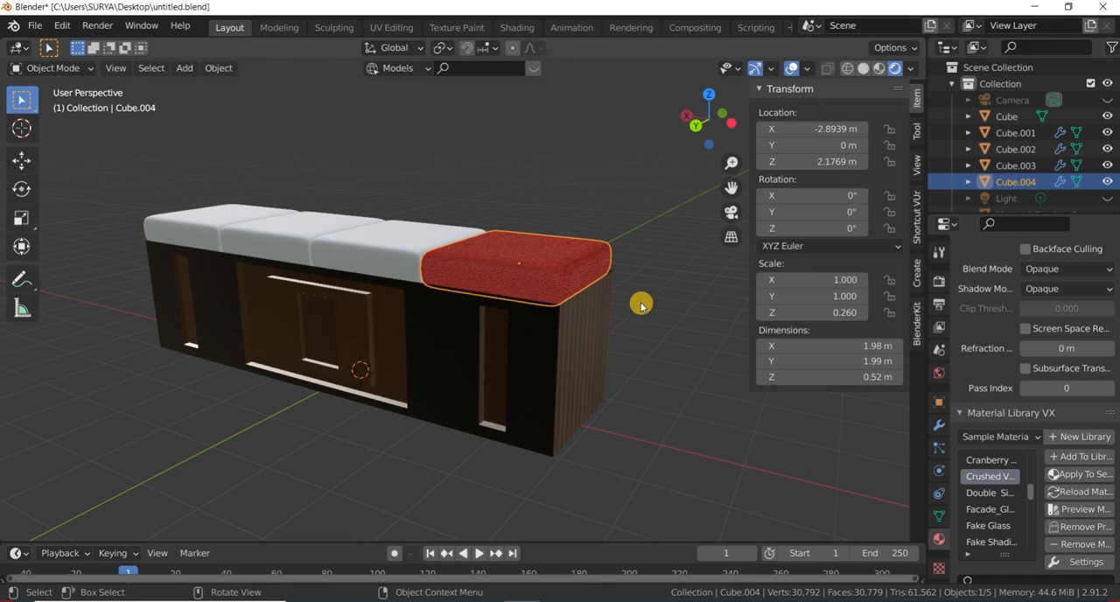
click(639, 294)
drag(698, 130, 529, 355)
scroll(529, 354, up, 5)
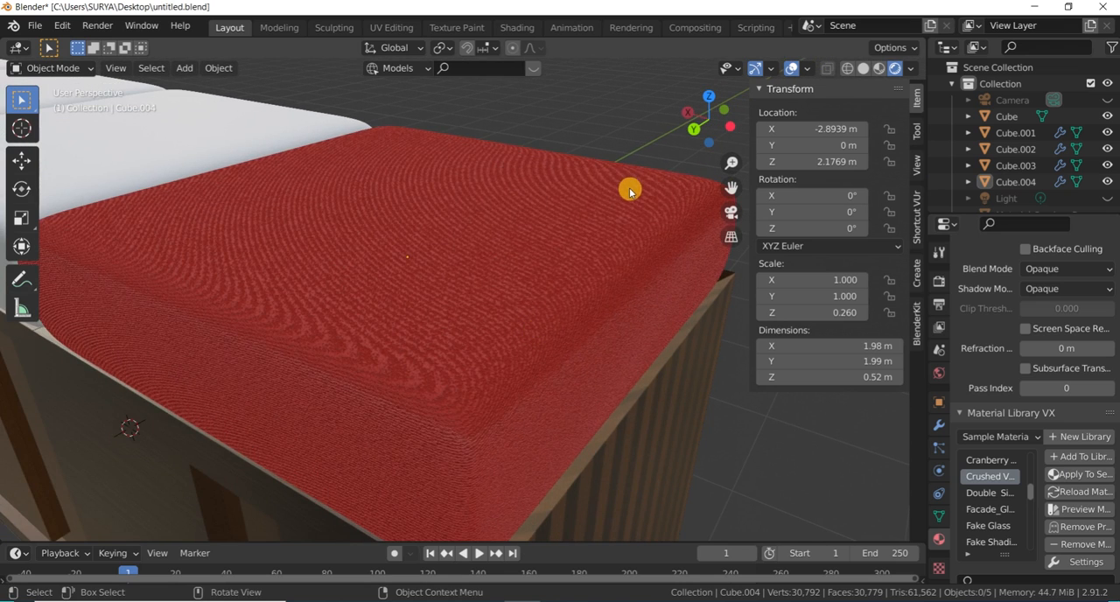
scroll(630, 190, down, 1)
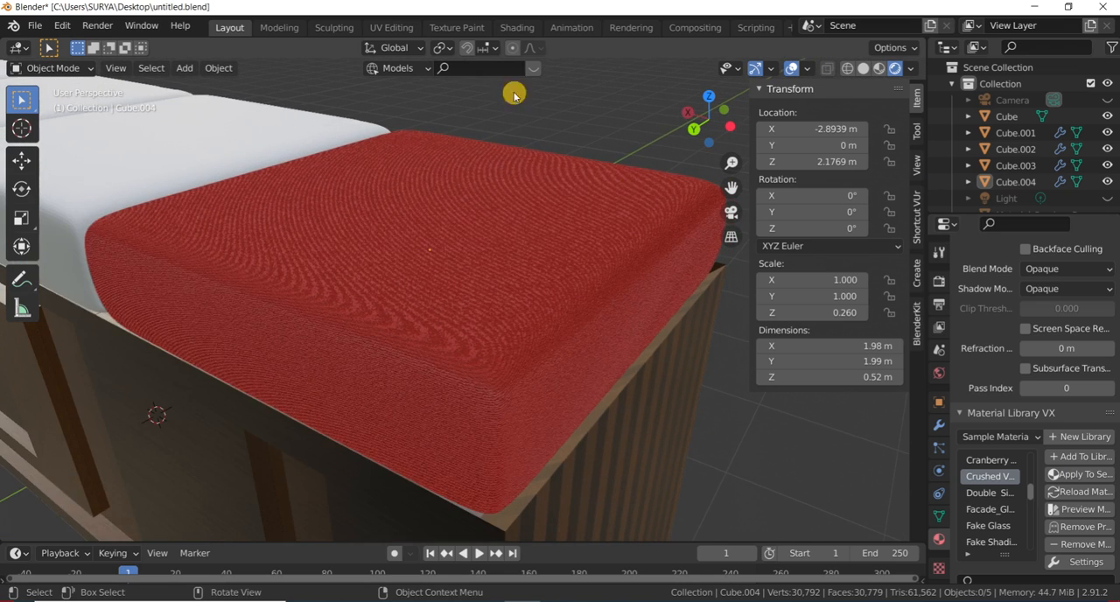
- Open the Shading workspace and examine the velvet texture on the end cushion up close
click(517, 29)
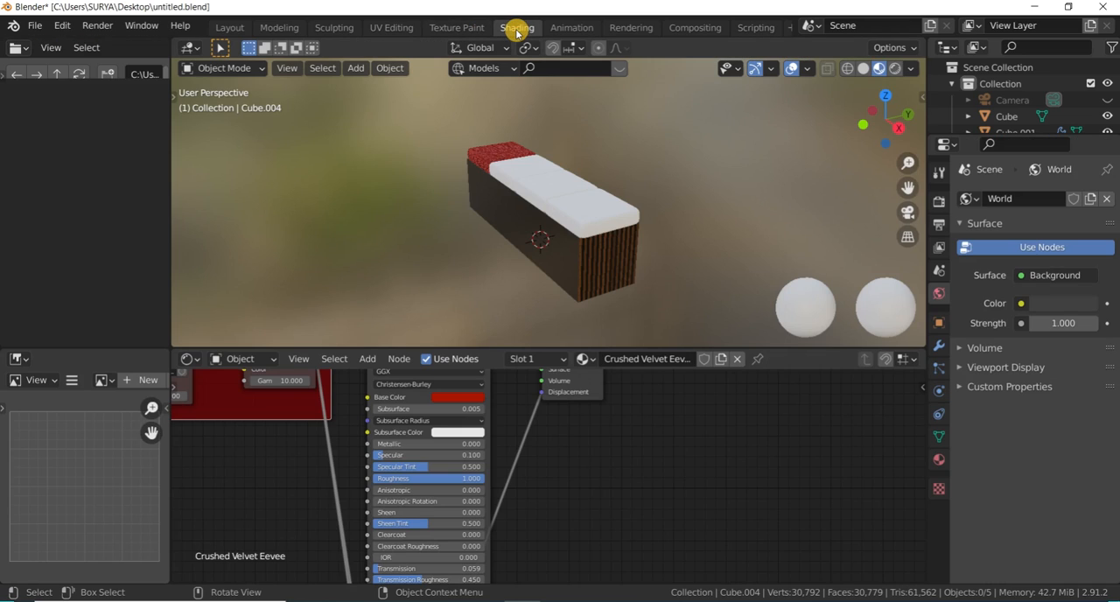
scroll(540, 239, up, 2)
scroll(842, 135, down, 3)
drag(873, 119, 477, 118)
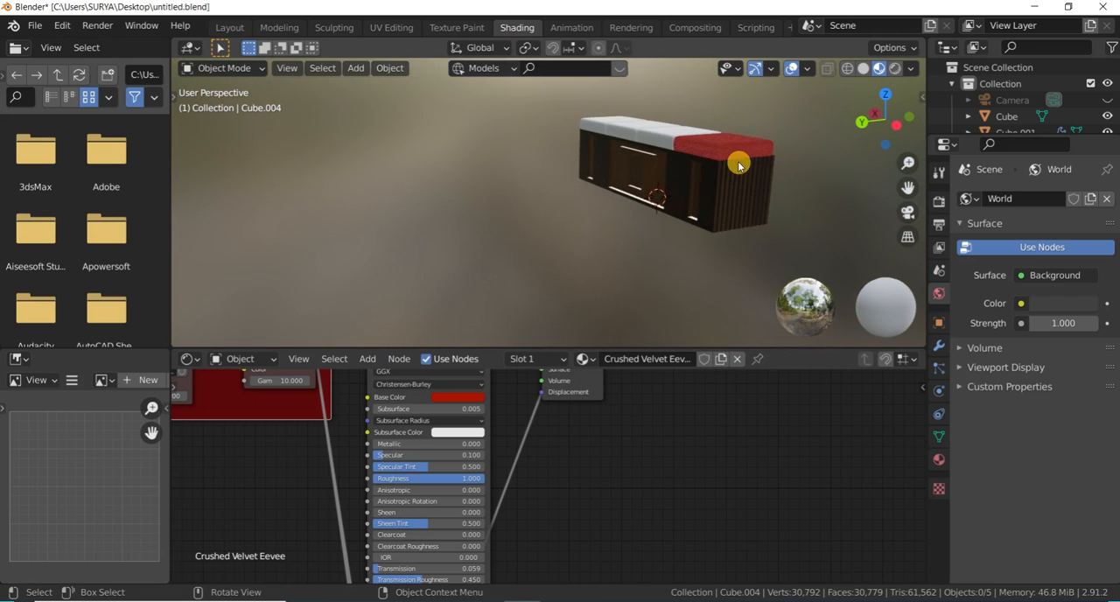
scroll(736, 165, up, 3)
scroll(744, 166, up, 2)
scroll(450, 257, down, 4)
scroll(512, 210, up, 3)
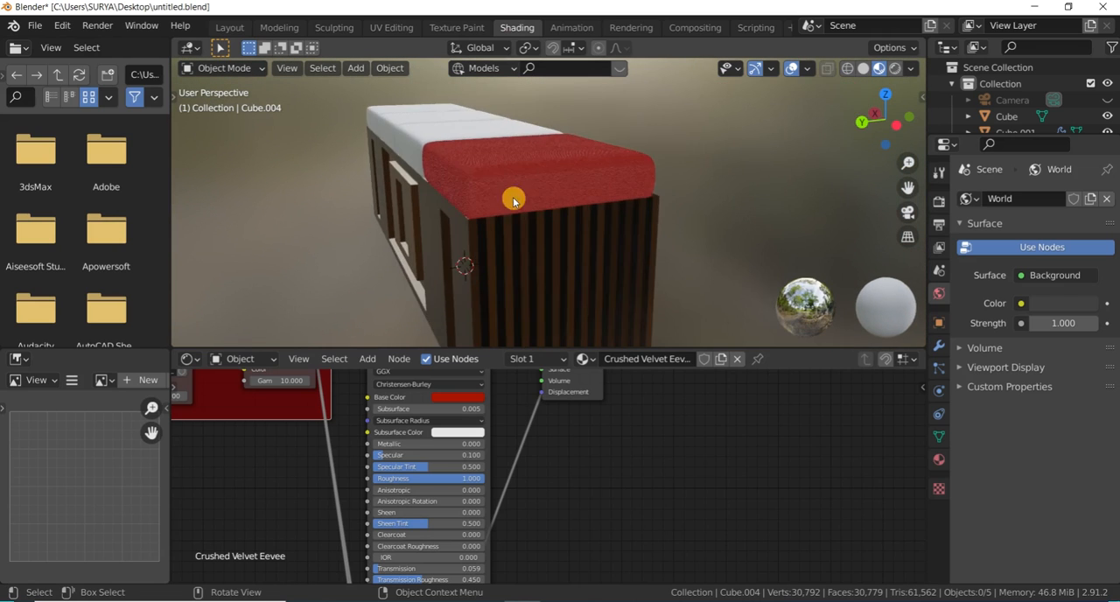
scroll(674, 130, up, 2)
scroll(687, 220, up, 6)
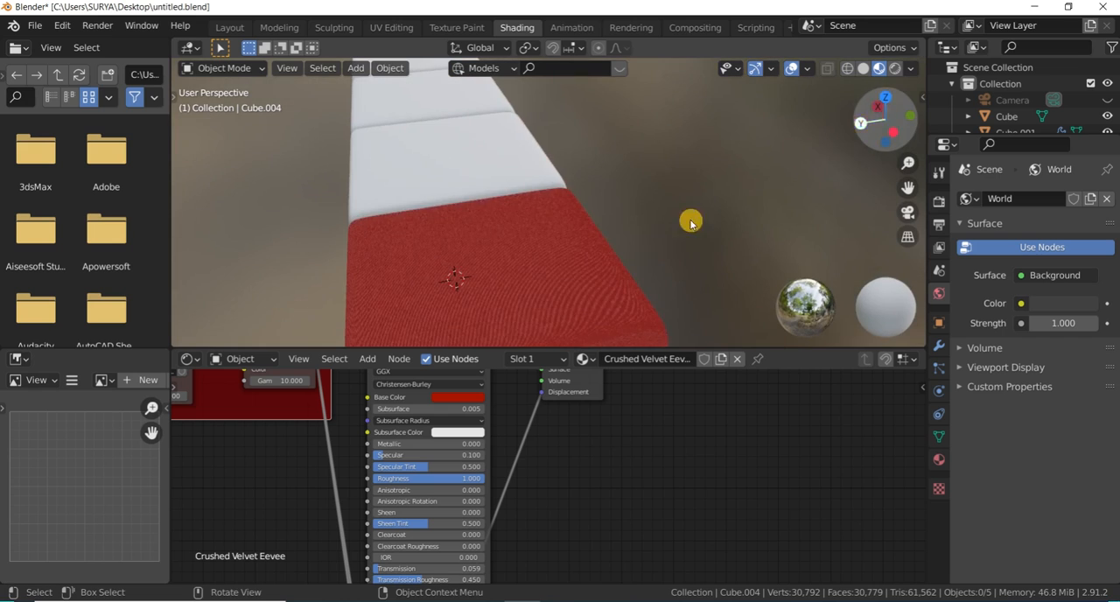
scroll(514, 306, down, 3)
scroll(540, 234, down, 3)
scroll(535, 234, up, 2)
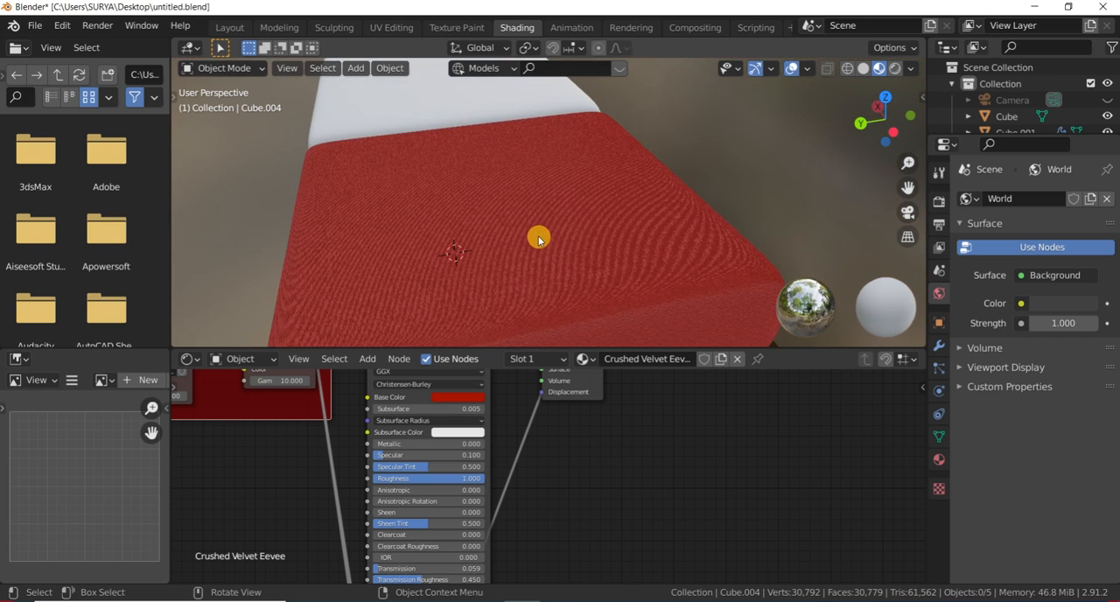
- Change the base color of the Crushed Velvet Eevee material to a muted blue with hue 0.571 and saturation 0.464
click(939, 459)
click(1061, 340)
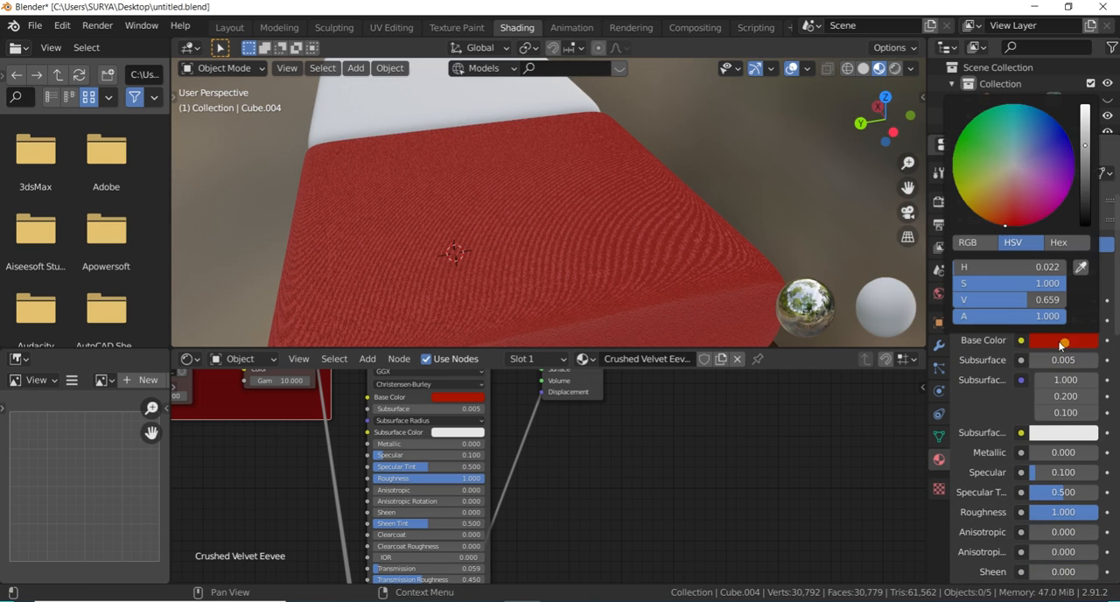
drag(1004, 225, 1026, 139)
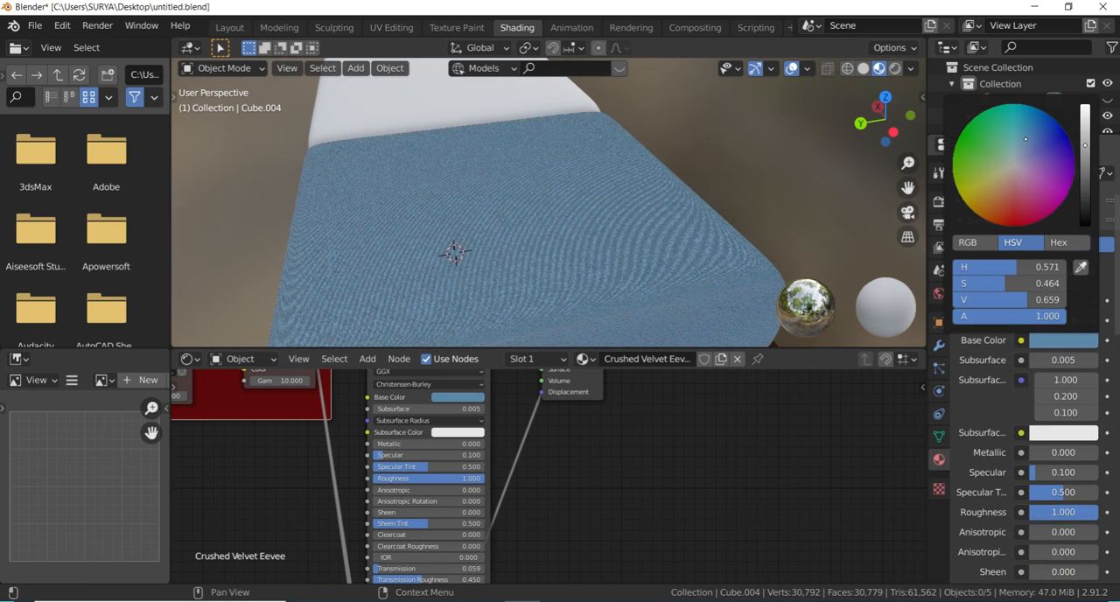
middle_drag(749, 175, 594, 195)
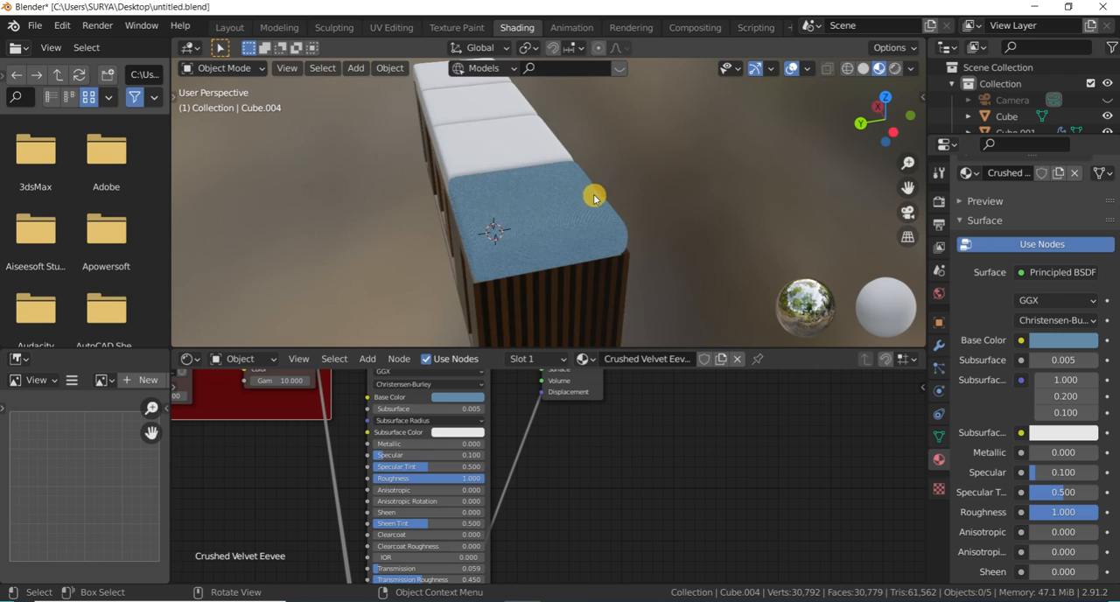
drag(875, 110, 725, 175)
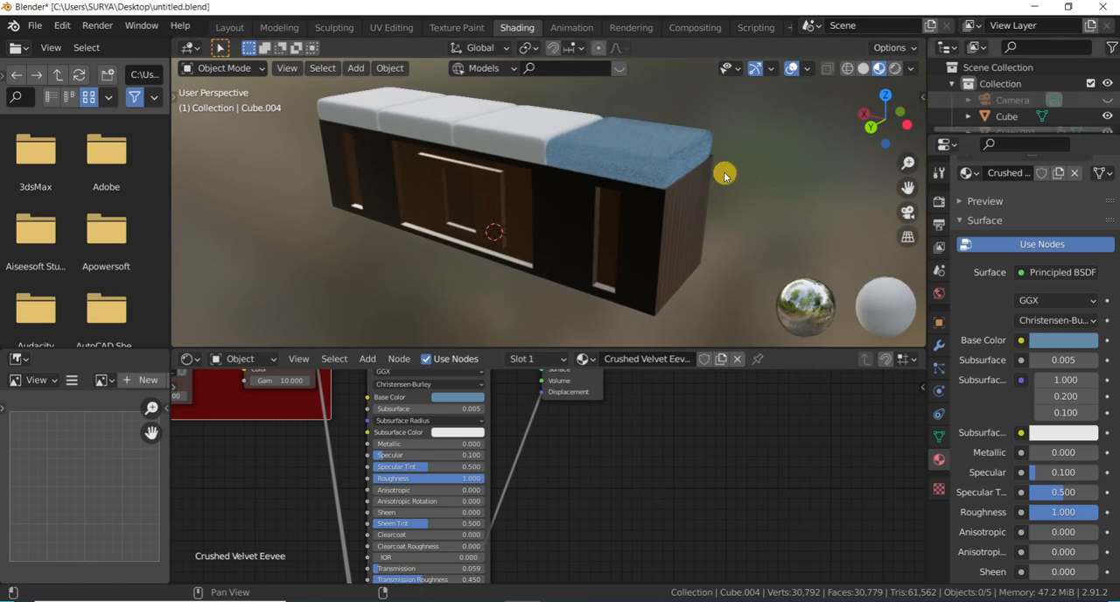
- Assign the existing Crushed Velvet Eevee material to the two middle cushions, Cube.003 and Cube.002
click(525, 140)
click(969, 266)
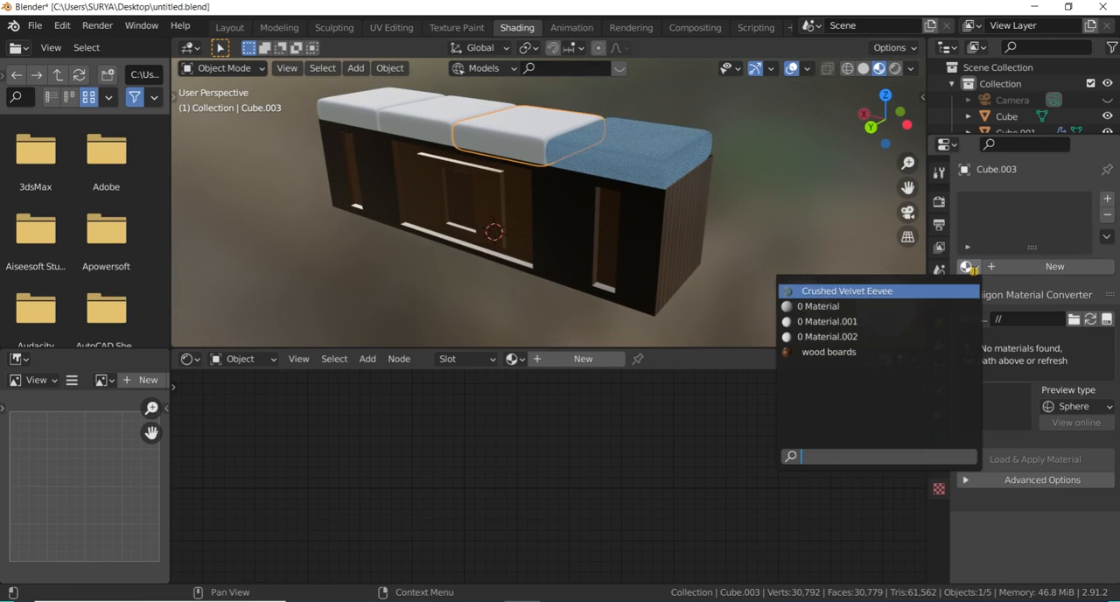
click(879, 290)
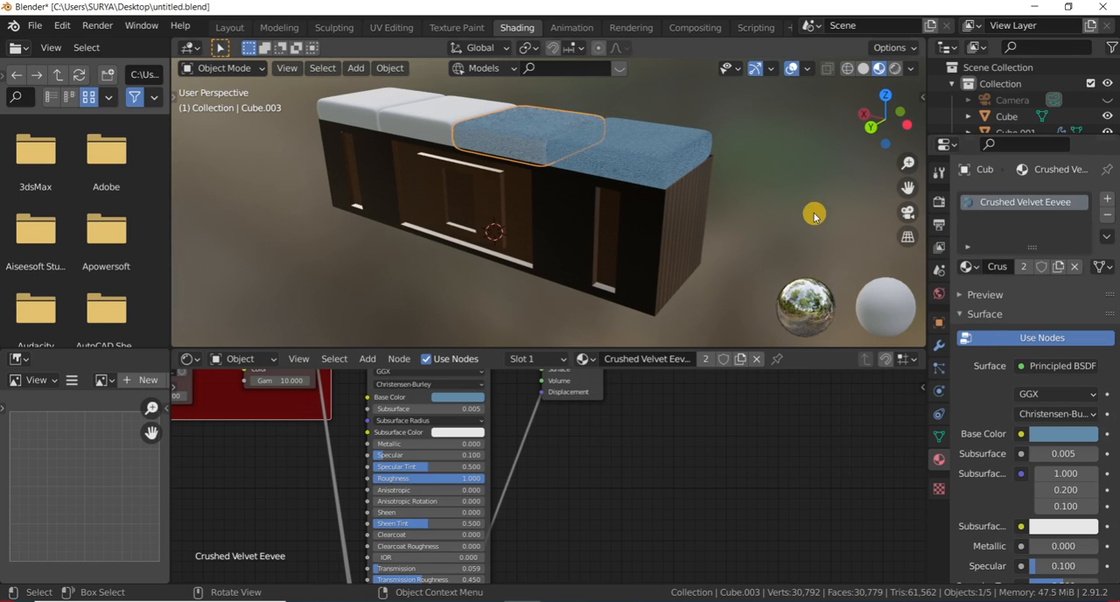
click(423, 133)
click(968, 266)
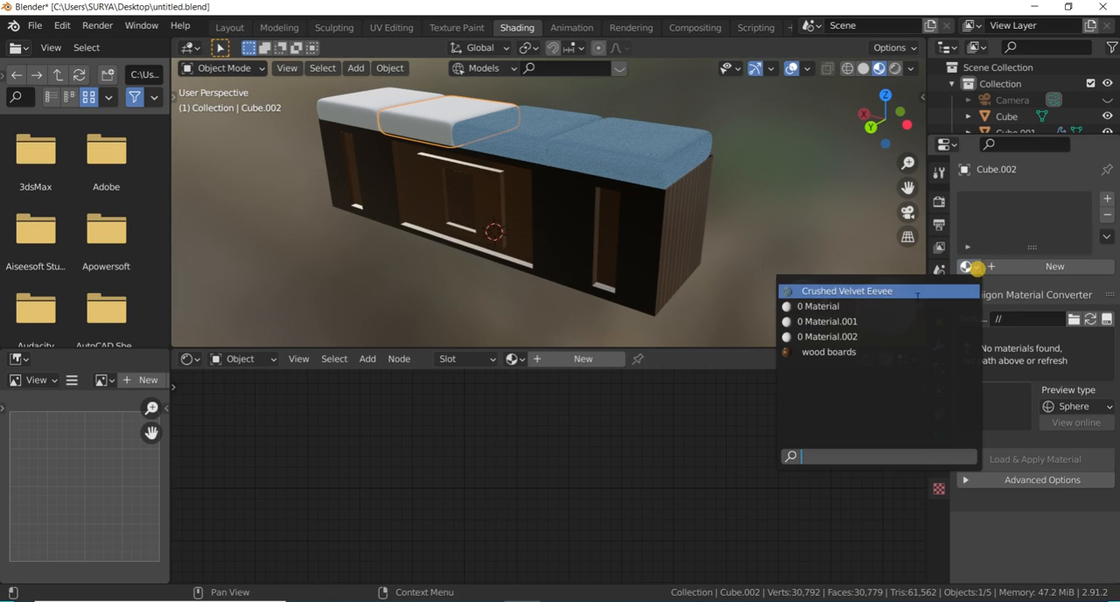
click(904, 291)
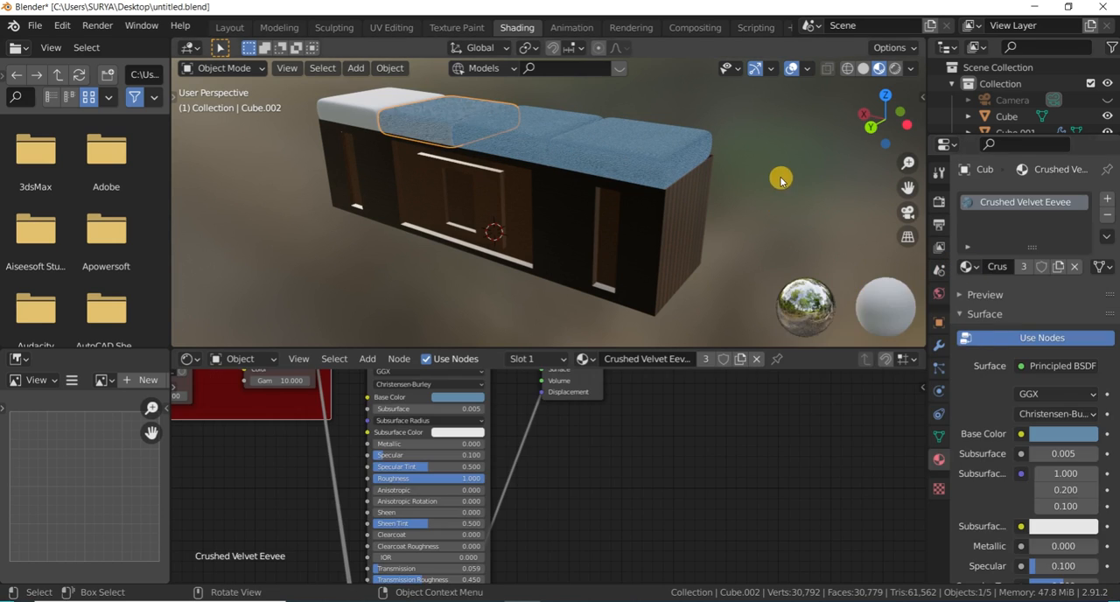
- Assign the Crushed Velvet Eevee material to the remaining white cushion, Cube.001, and deselect it
click(363, 118)
click(969, 266)
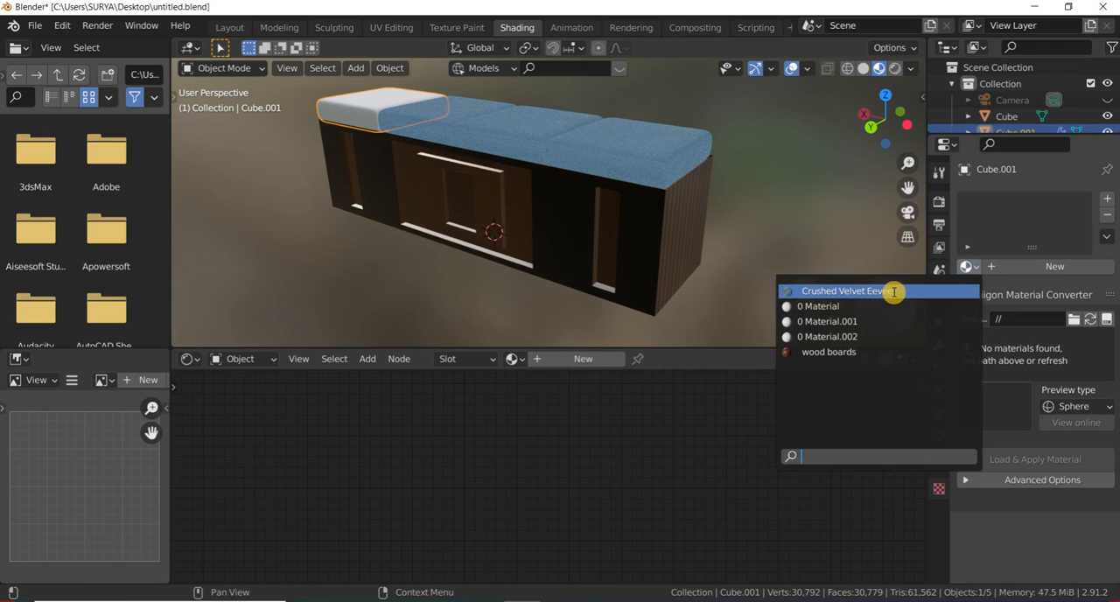
click(893, 292)
click(837, 213)
scroll(634, 213, down, 2)
scroll(797, 130, up, 1)
mouse_move(871, 122)
mouse_down()
mouse_move(859, 123)
mouse_move(877, 123)
mouse_up()
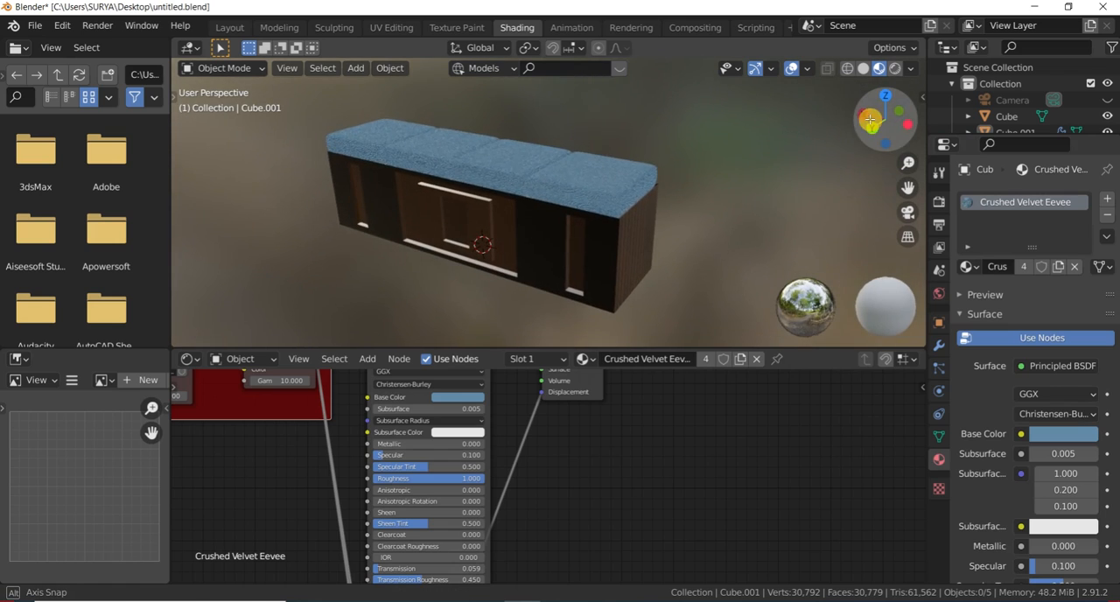
- Return to the Layout workspace and inspect the cushions and the wood box of the bench in the rendered view
click(270, 31)
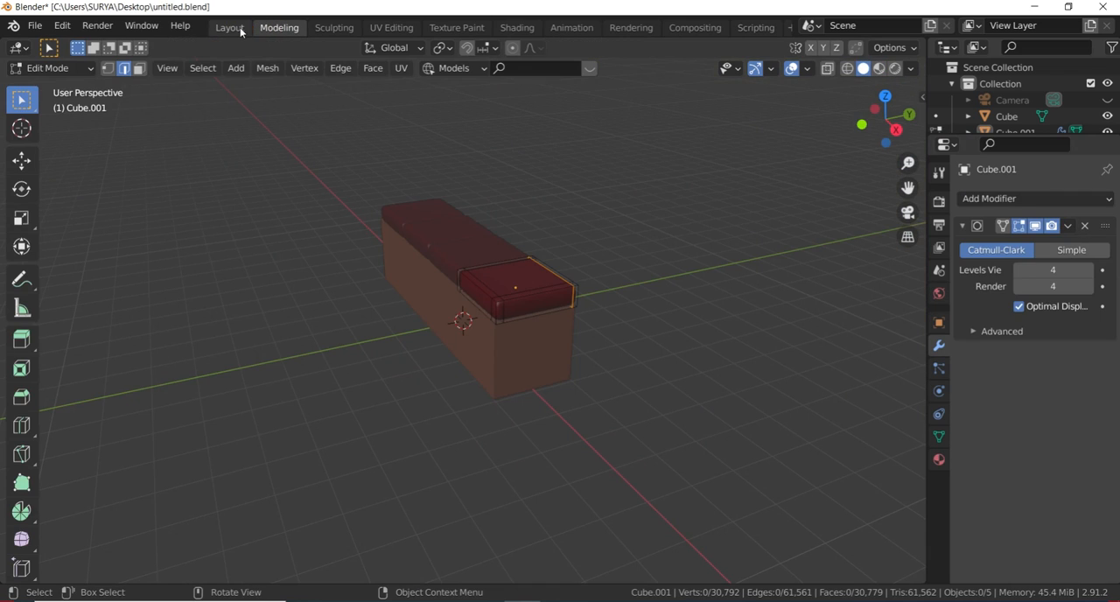
click(229, 28)
scroll(549, 262, down, 2)
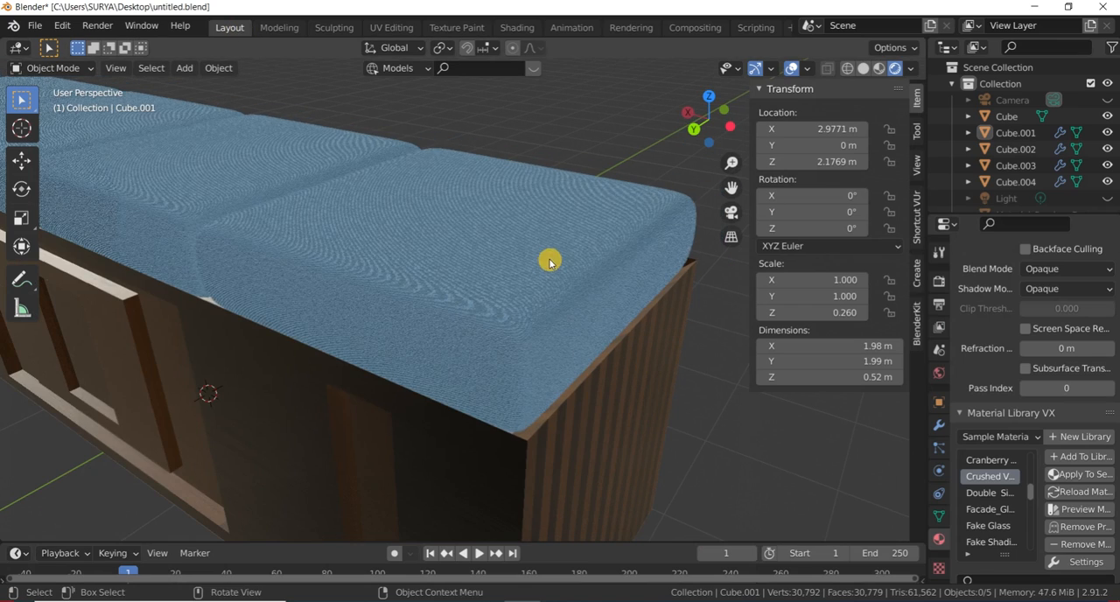
scroll(681, 142, up, 1)
drag(699, 120, 636, 259)
scroll(363, 346, up, 1)
scroll(377, 344, down, 2)
scroll(377, 346, up, 1)
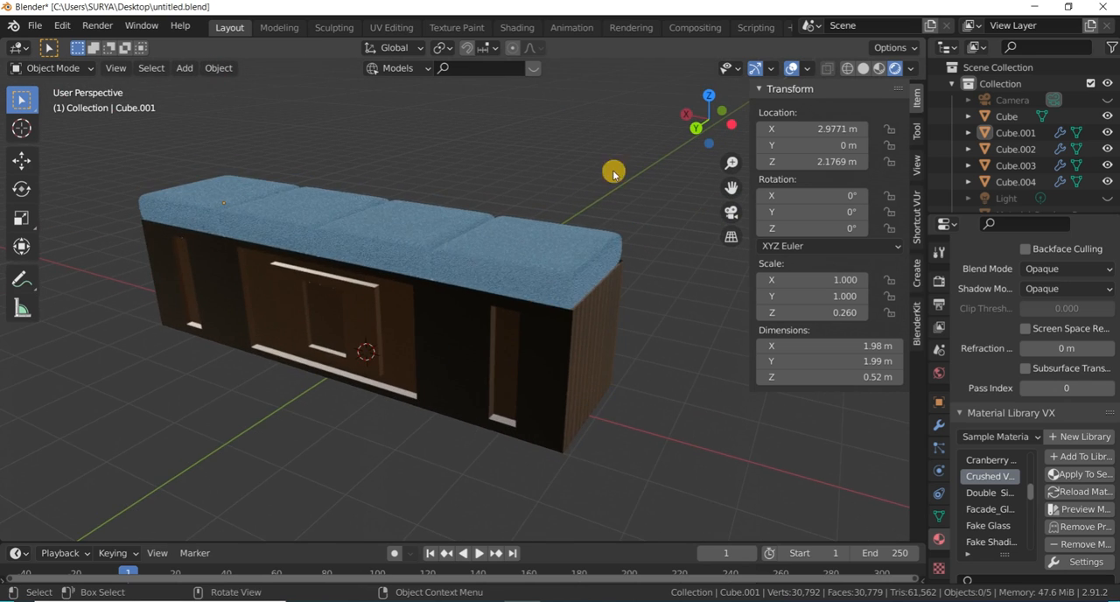
mouse_move(697, 127)
mouse_down()
mouse_move(645, 74)
mouse_move(570, 105)
mouse_move(690, 114)
mouse_up()
scroll(553, 306, down, 1)
click(502, 309)
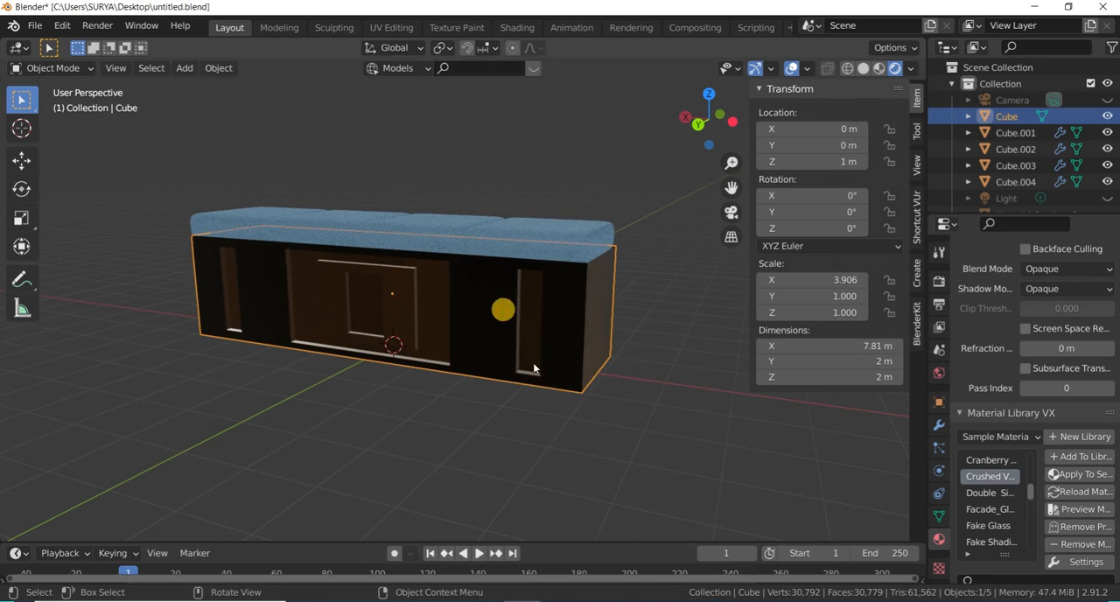
click(604, 207)
scroll(605, 209, up, 1)
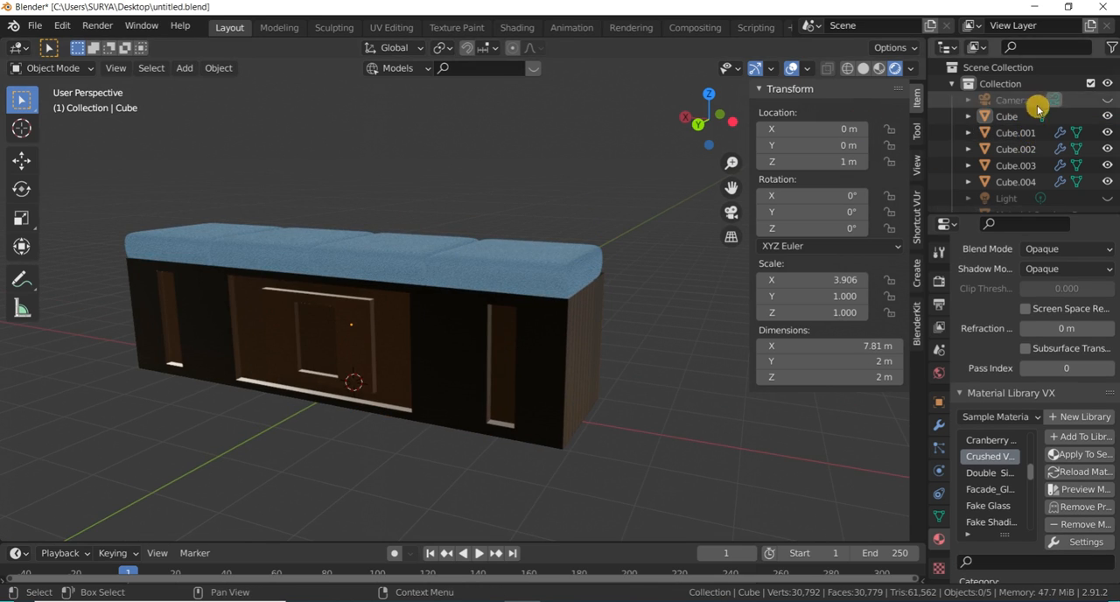
- Unhide the camera and the light in the scene collection
scroll(1104, 184, down, 1)
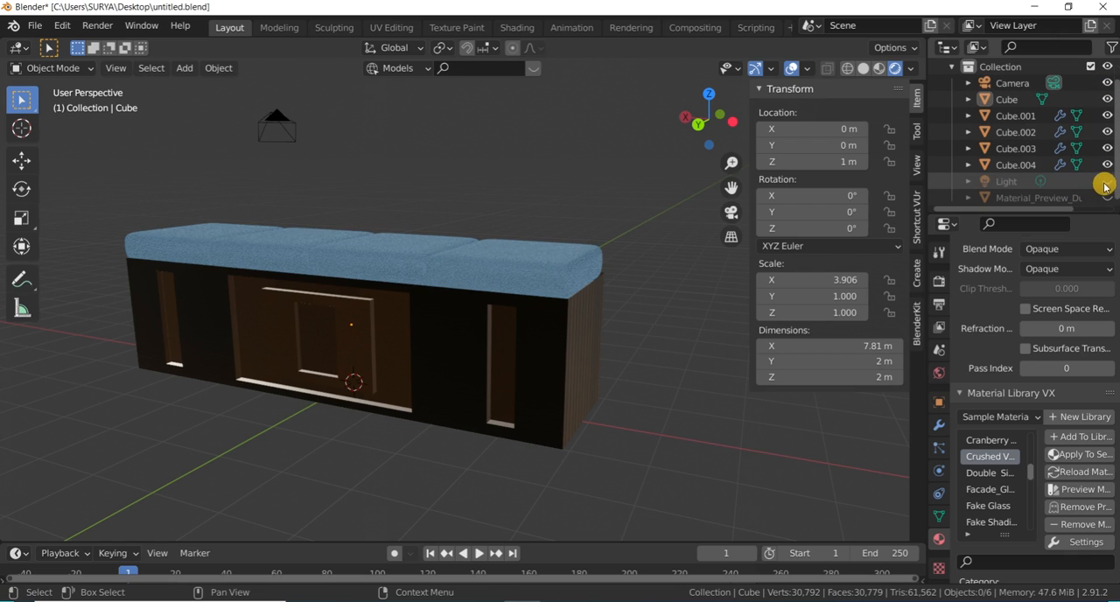
scroll(617, 271, down, 2)
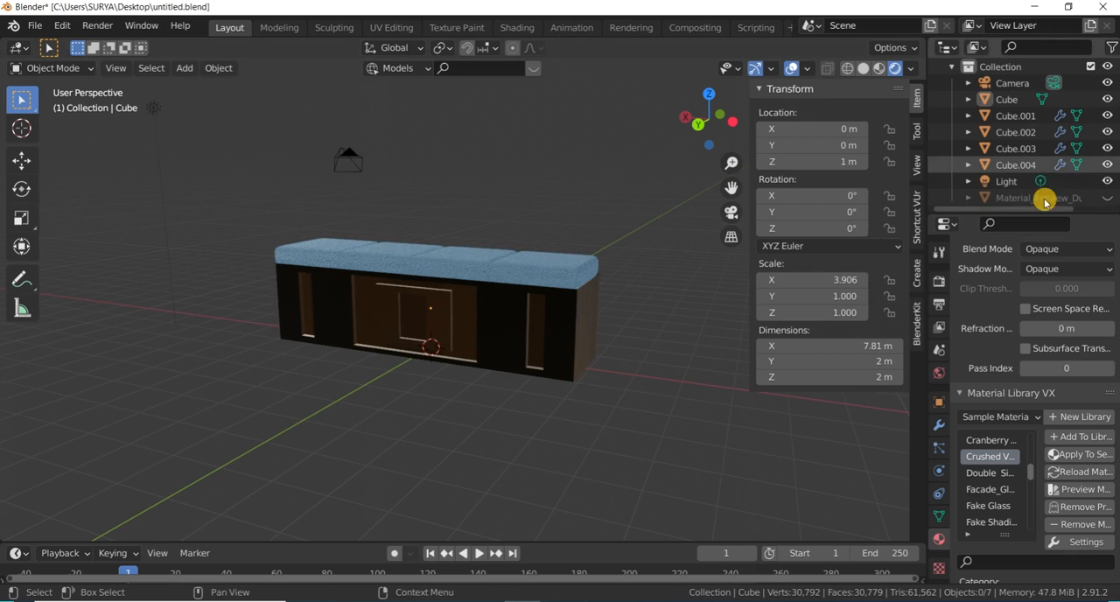
scroll(539, 260, down, 3)
scroll(490, 240, up, 2)
- Duplicate the light, keeping the copy at the original light's position
drag(253, 182, 158, 133)
key(shift+d)
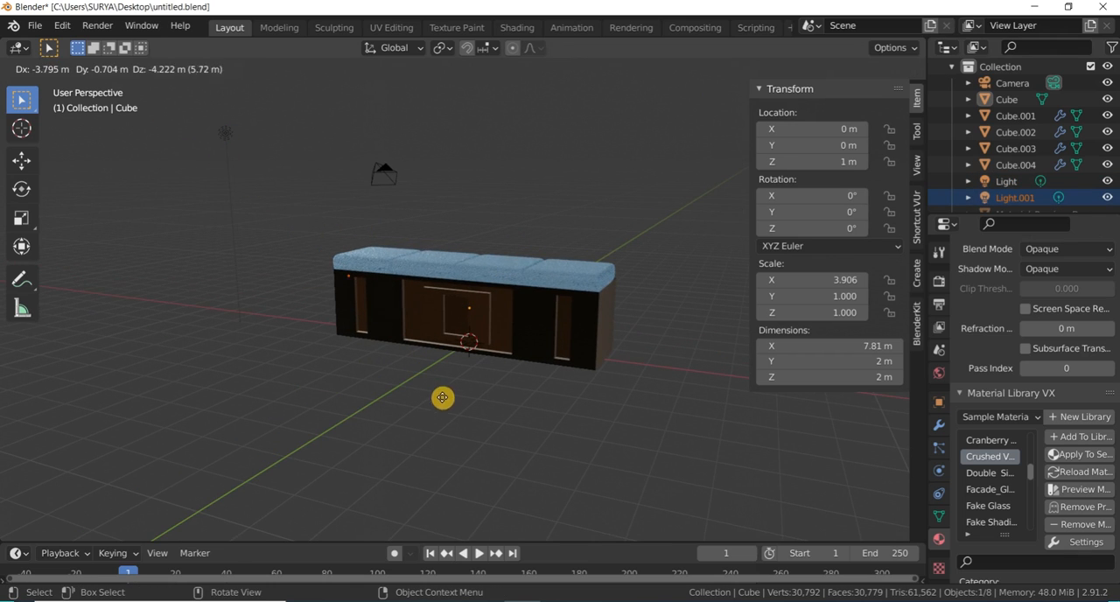
key(Escape)
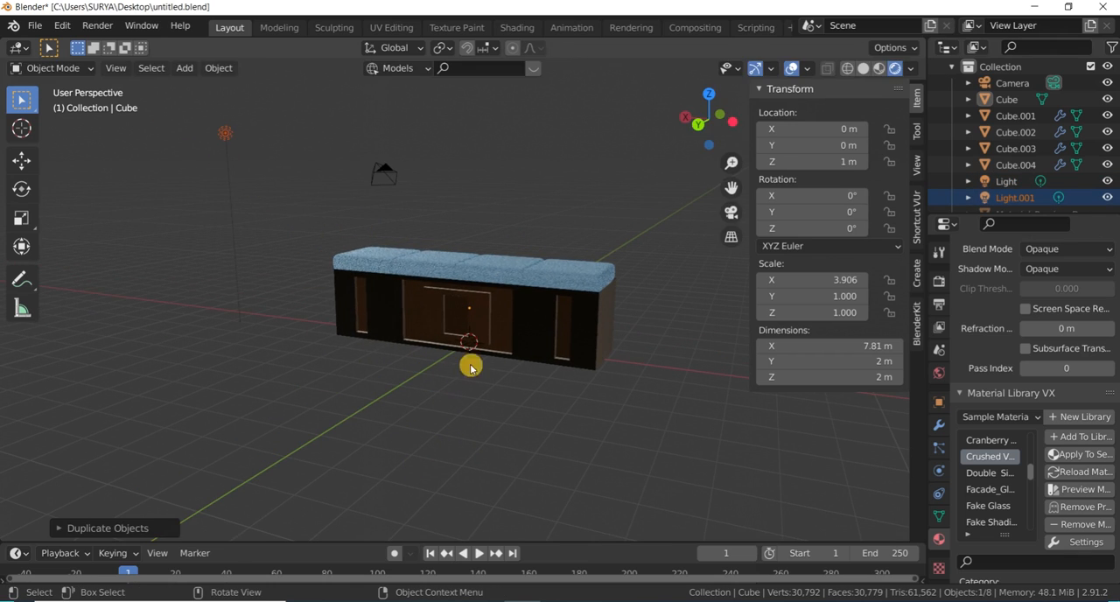
- In top view, duplicate the light four times, placing two copies behind the bench and two in front of it
drag(680, 129, 613, 156)
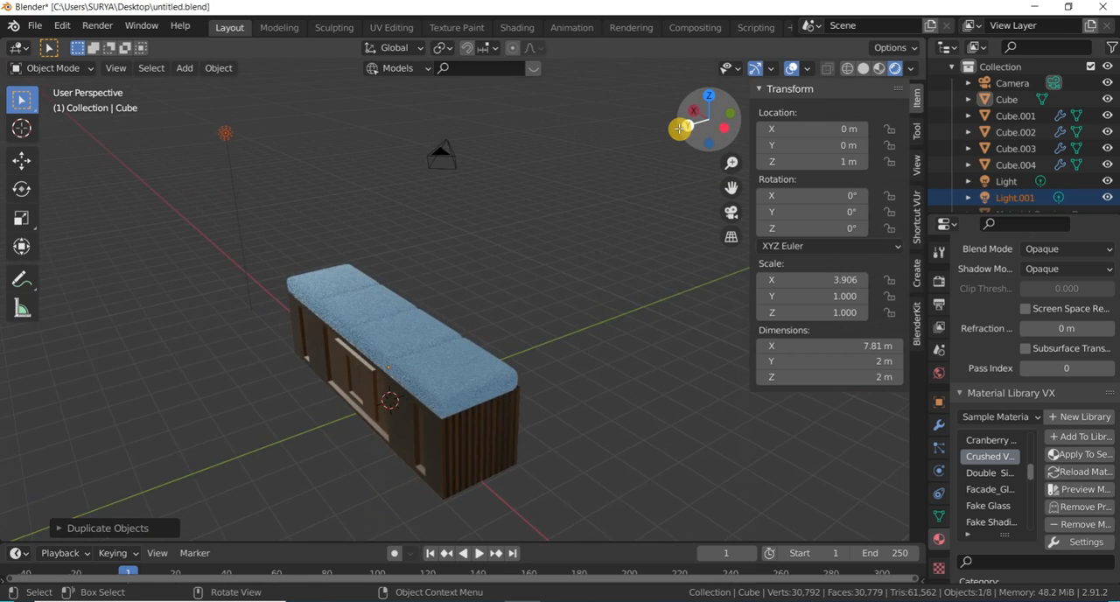
key(KP_7)
scroll(691, 224, down, 7)
scroll(531, 158, up, 4)
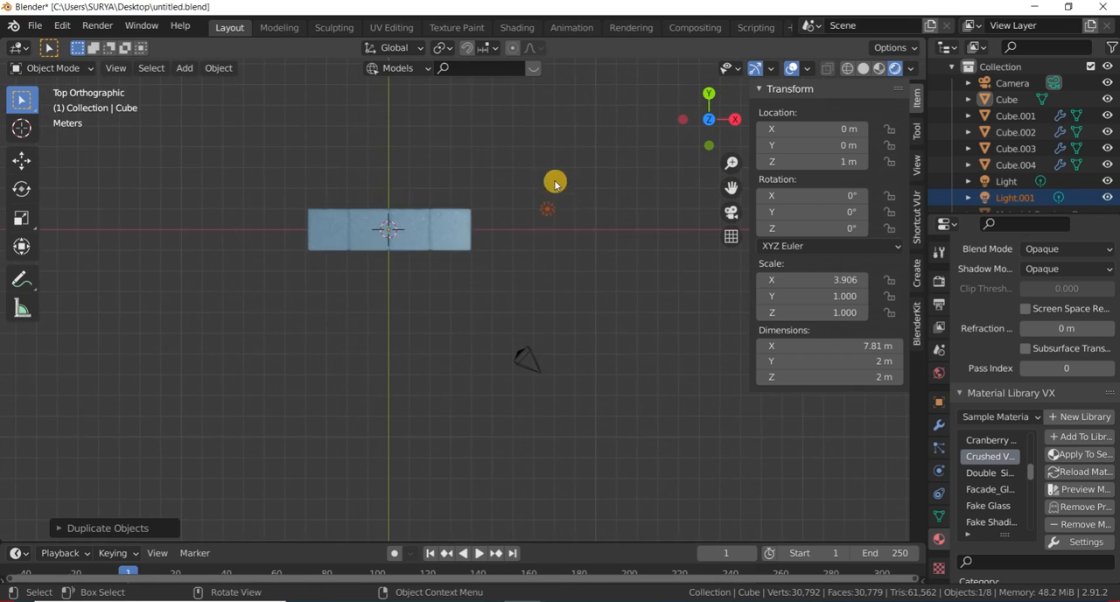
key(shift+d)
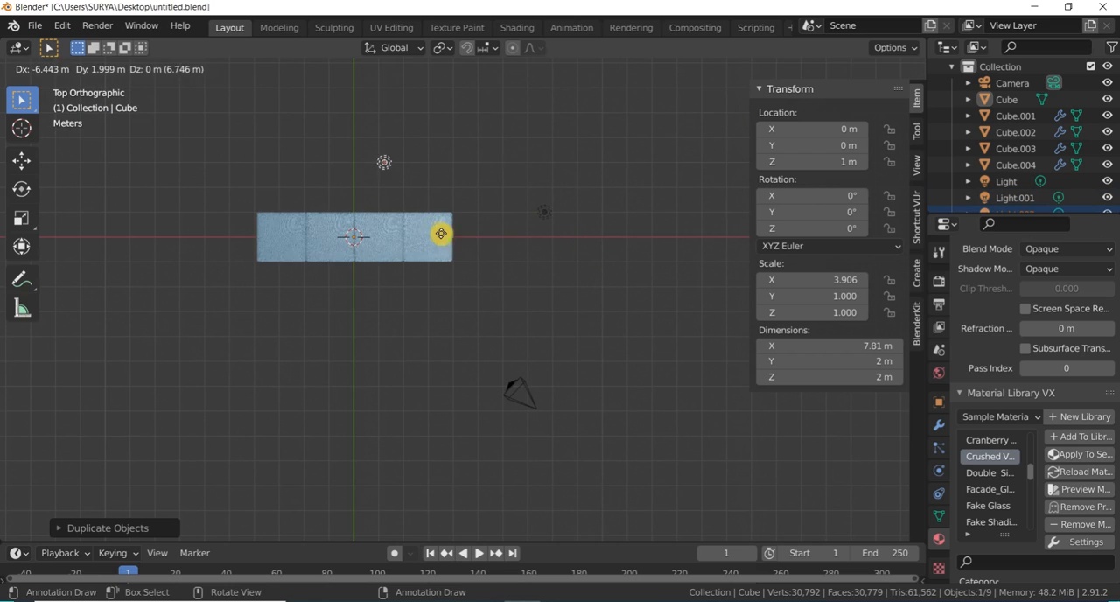
click(450, 262)
key(shift+d)
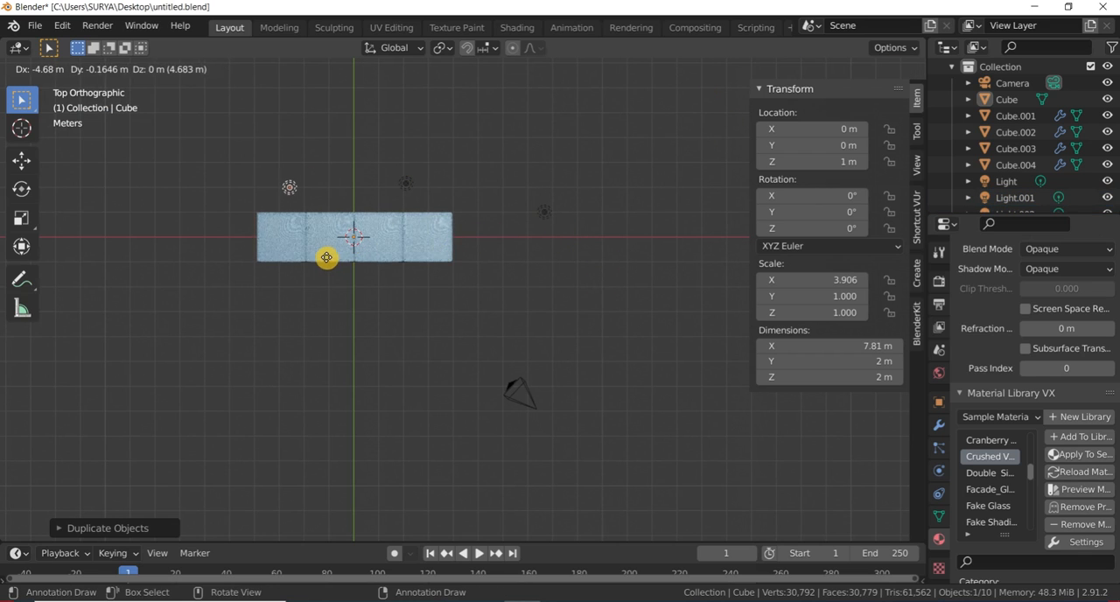
click(329, 255)
key(shift+d)
click(344, 403)
key(shift+d)
click(513, 407)
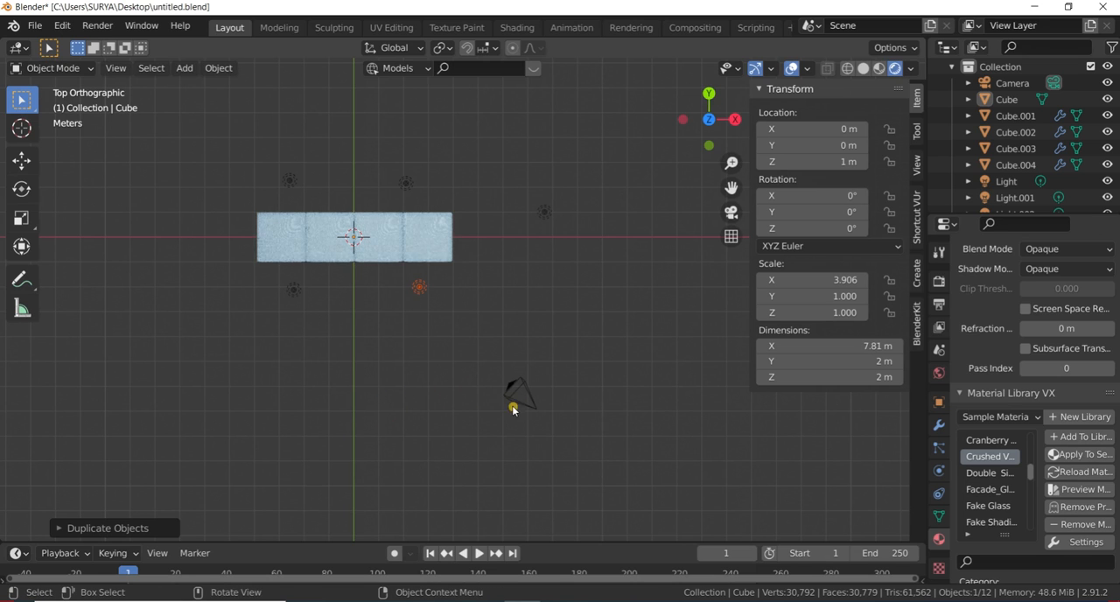
- Select the four light copies around the bench and lower them along Z to a height of about 2.61 m
drag(711, 133, 641, 5)
scroll(440, 354, up, 2)
drag(478, 292, 241, 188)
scroll(460, 227, up, 1)
click(476, 249)
drag(520, 286, 214, 156)
key(g)
key(z)
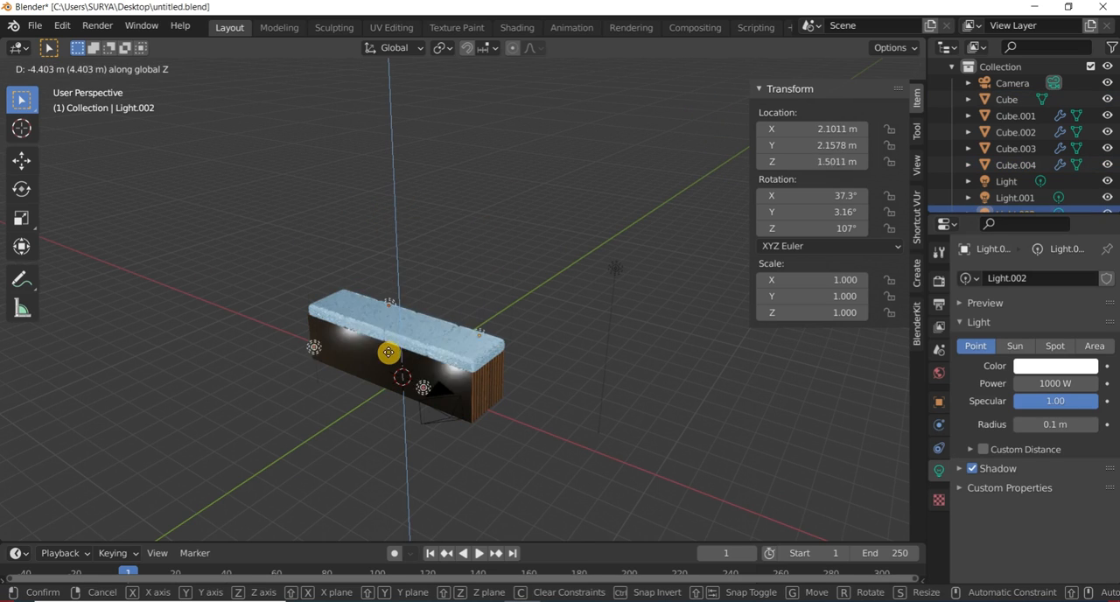
click(394, 321)
- Inspect the bench's front panels, end and cushions from several angles under the lowered lights
middle_drag(394, 321, 442, 341)
drag(700, 117, 839, 256)
scroll(315, 445, up, 3)
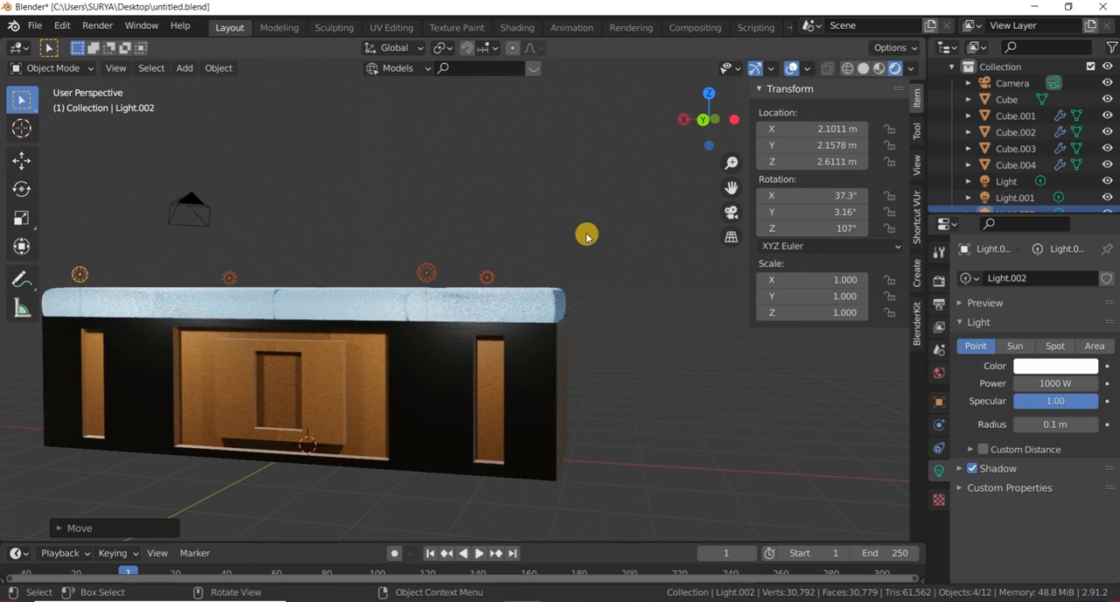
drag(705, 117, 848, 333)
drag(569, 103, 697, 132)
middle_drag(570, 260, 574, 261)
drag(704, 109, 664, 166)
middle_drag(395, 354, 553, 289)
- Change the cushions' Crushed Velvet Eevee base color to a pale grey-blue, about H 0.597, S 0.233, V 0.659
click(511, 334)
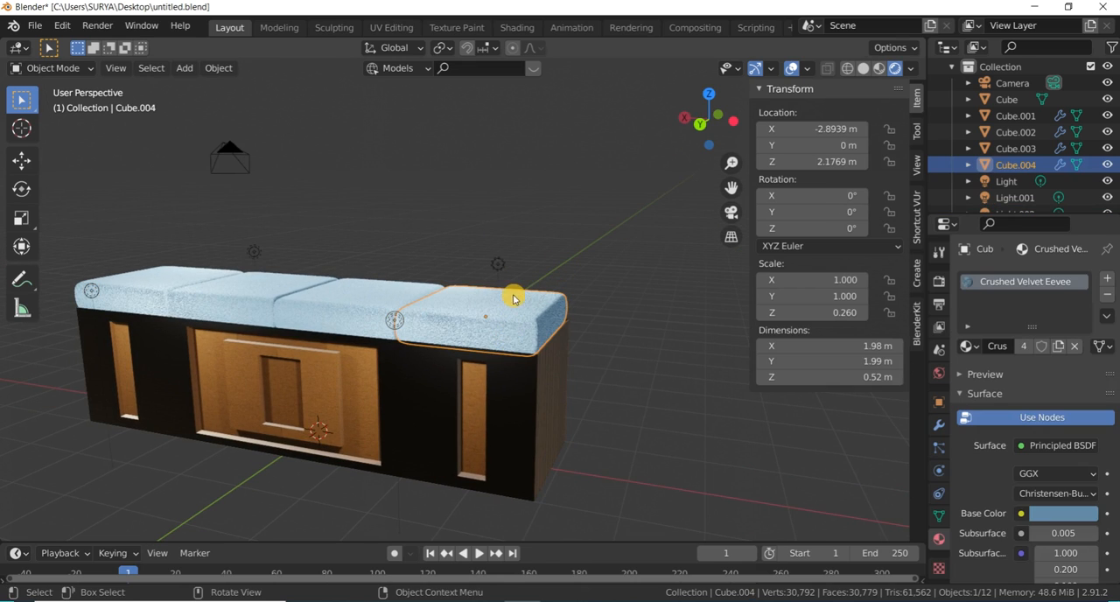
click(1057, 518)
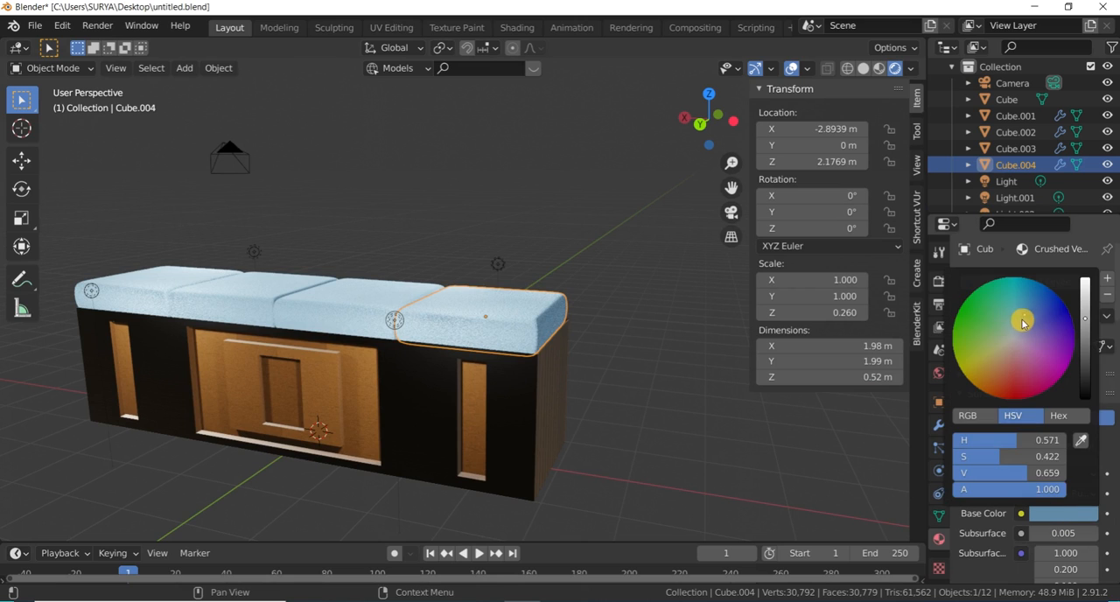
mouse_move(1023, 316)
mouse_down()
mouse_move(956, 314)
mouse_move(1036, 345)
mouse_move(1032, 297)
mouse_move(994, 335)
mouse_up()
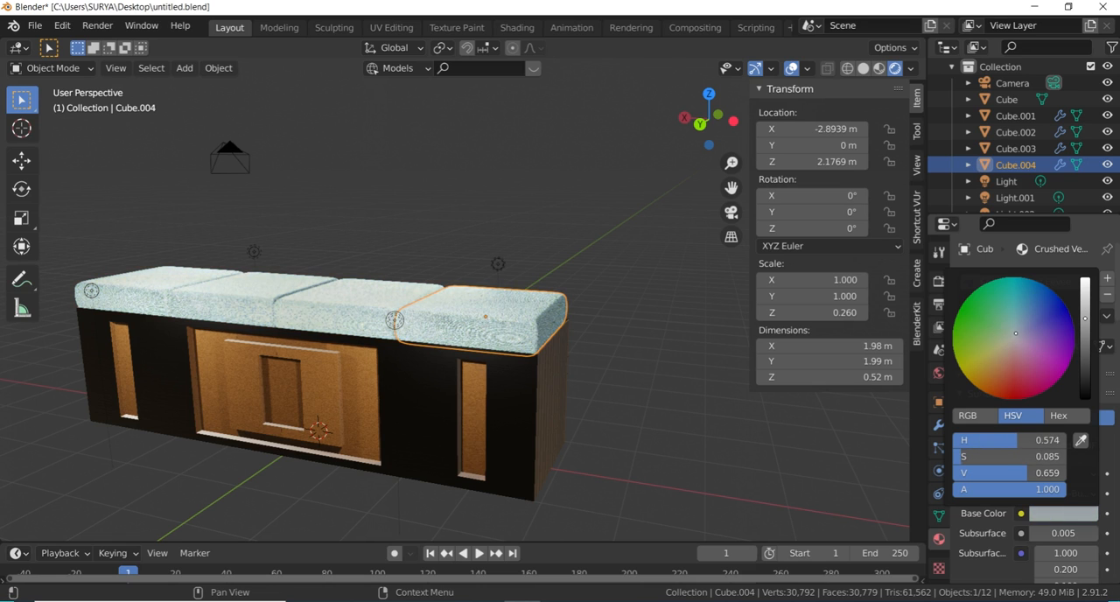
click(581, 289)
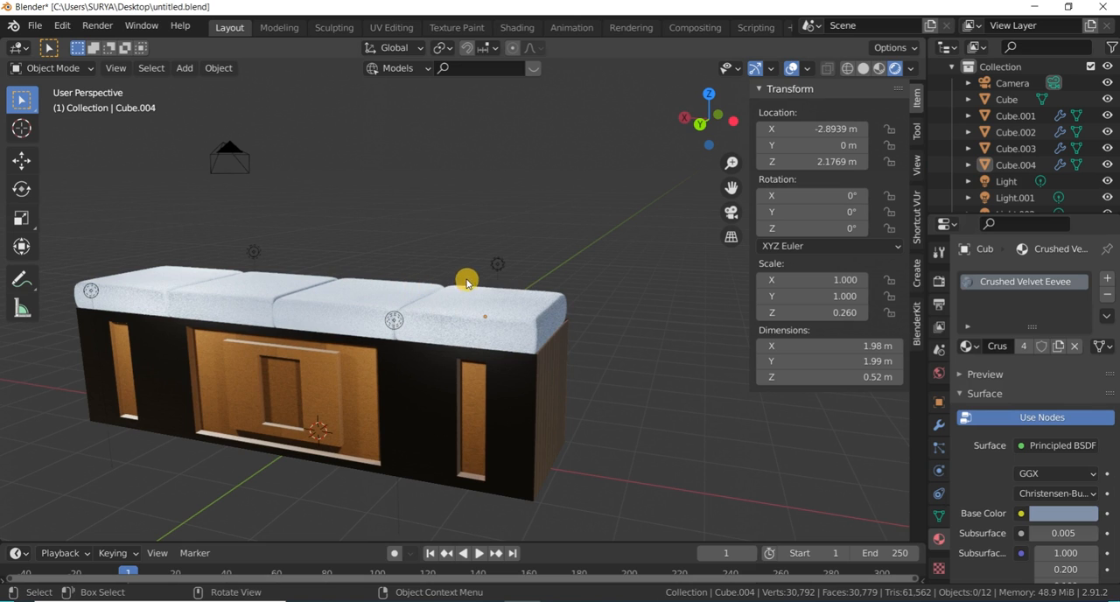
- Enable Ambient Occlusion and Bloom in the Eevee render settings
drag(711, 117, 485, 306)
key(KP_0)
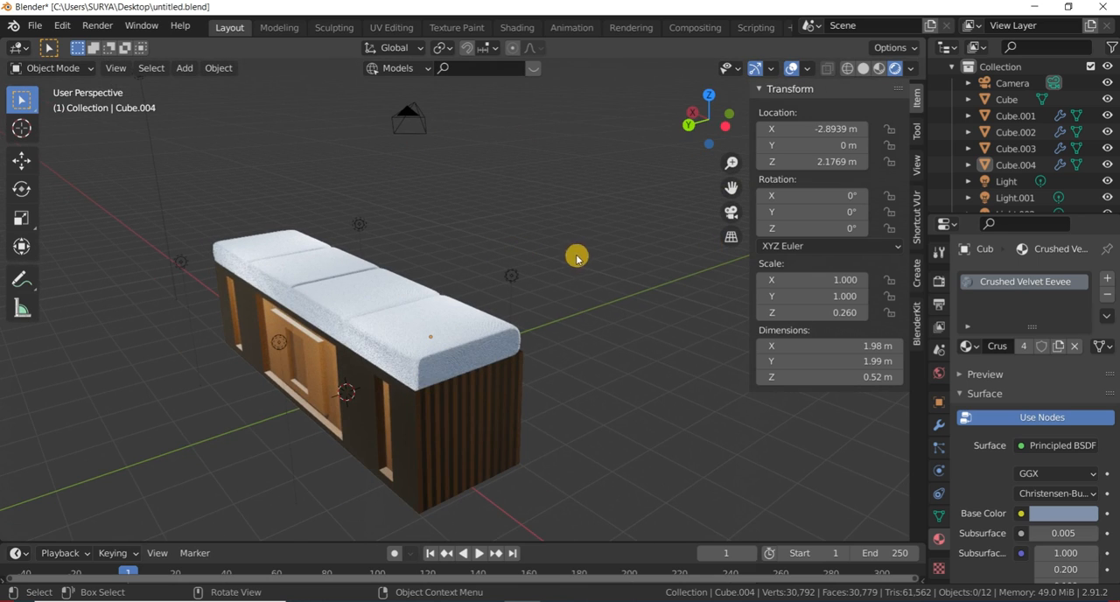
click(939, 280)
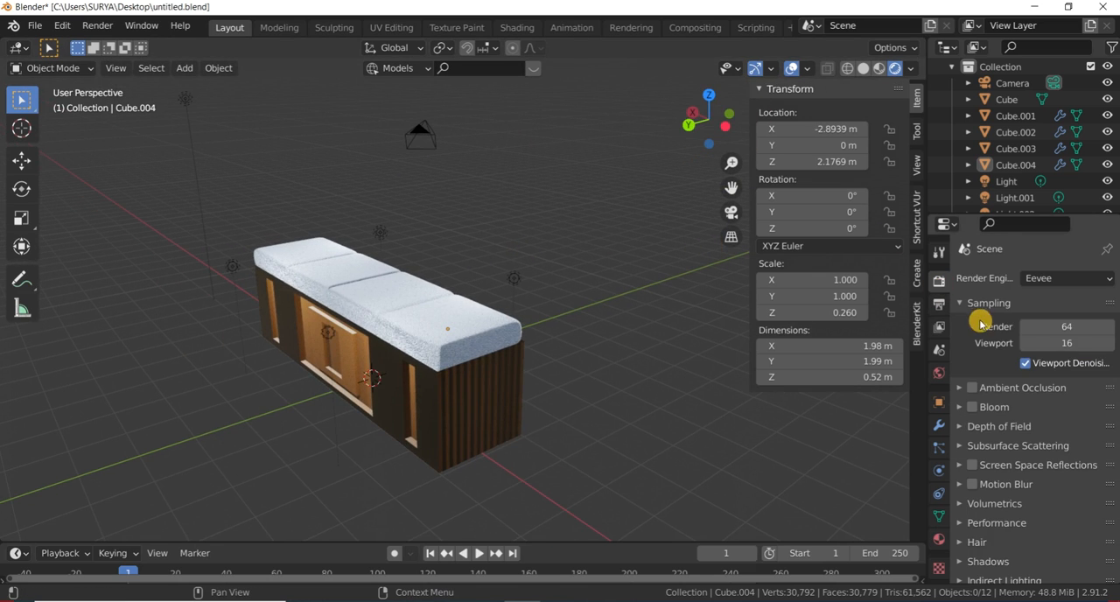
click(973, 388)
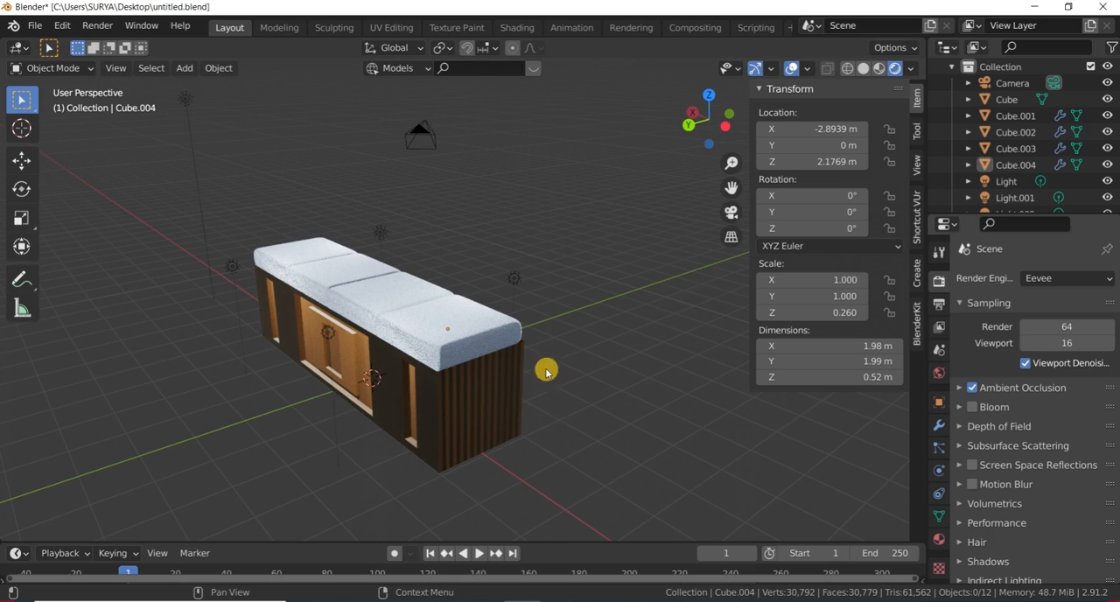
scroll(370, 387, up, 3)
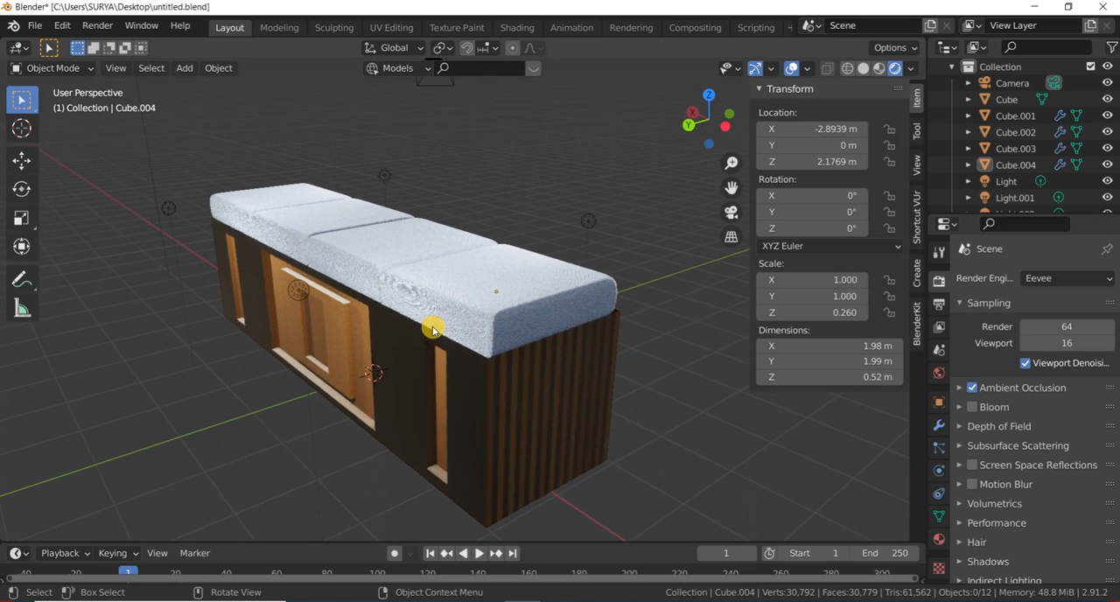
scroll(433, 331, up, 2)
drag(708, 118, 681, 116)
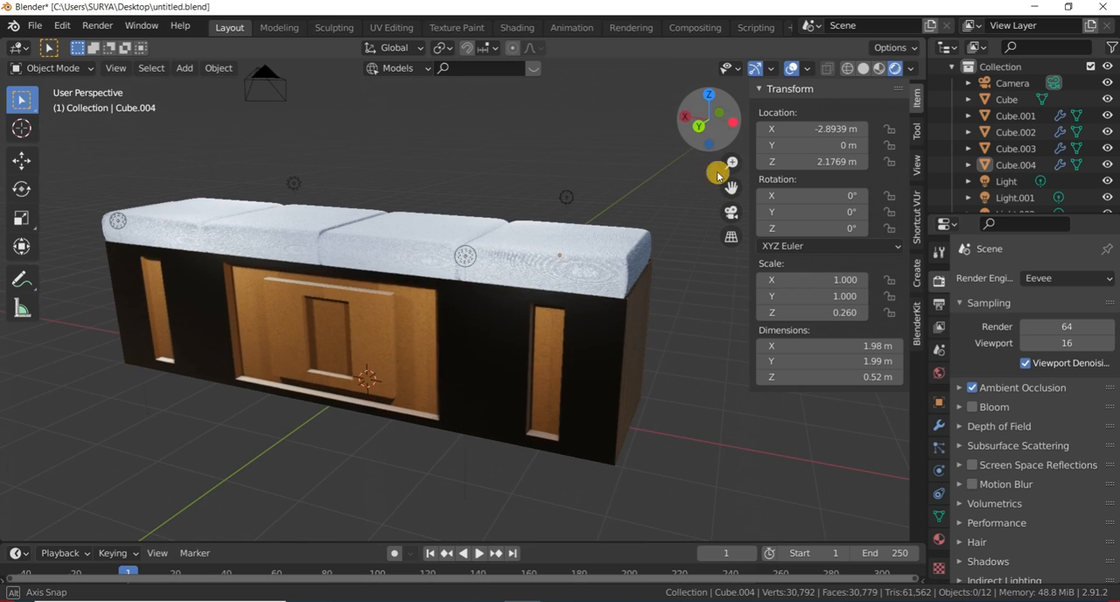
click(972, 407)
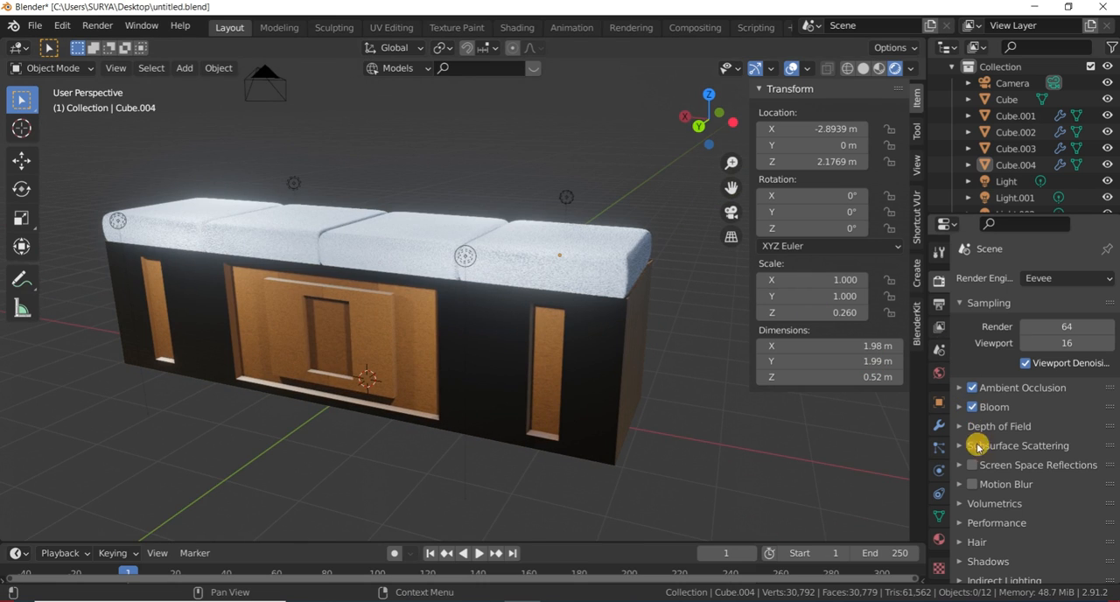
- Enable Simplify and Freestyle in the render settings, and set the color management look to High Contrast
scroll(988, 505, down, 3)
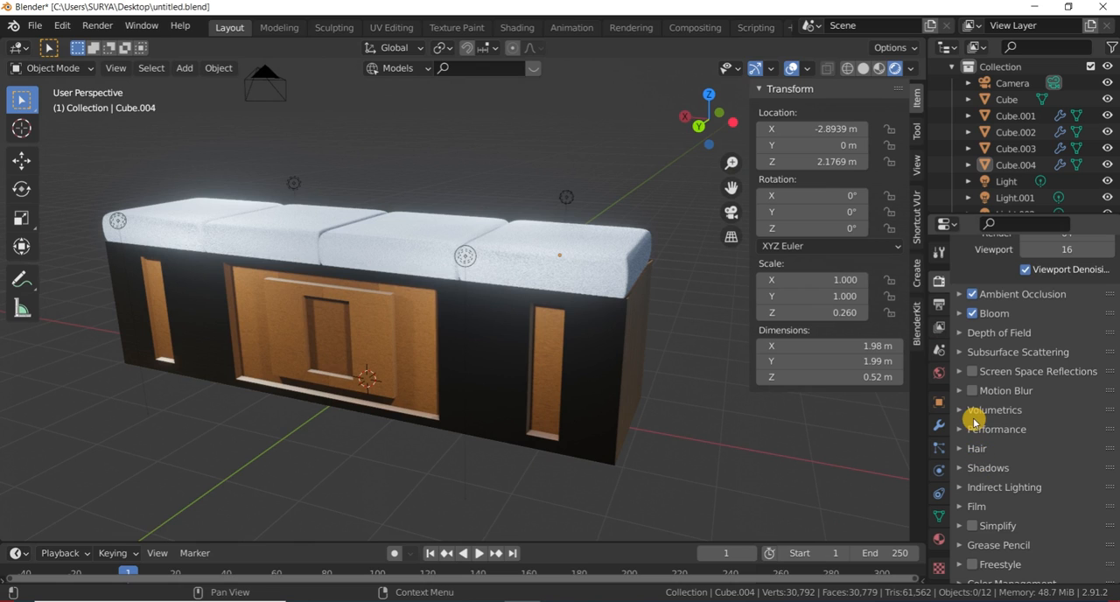
scroll(974, 430, down, 1)
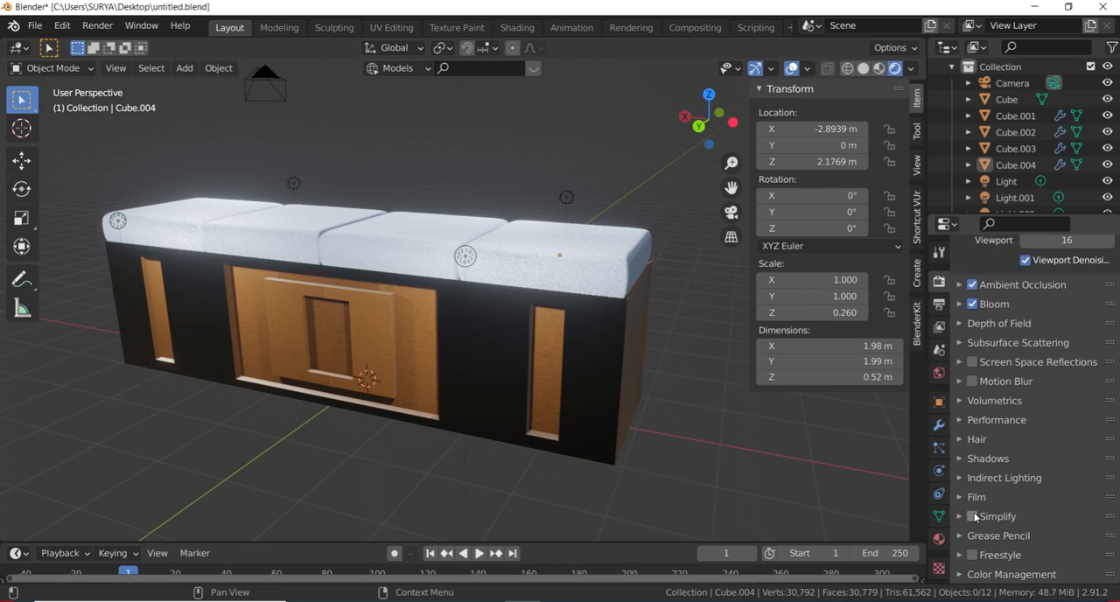
click(966, 574)
scroll(979, 484, down, 5)
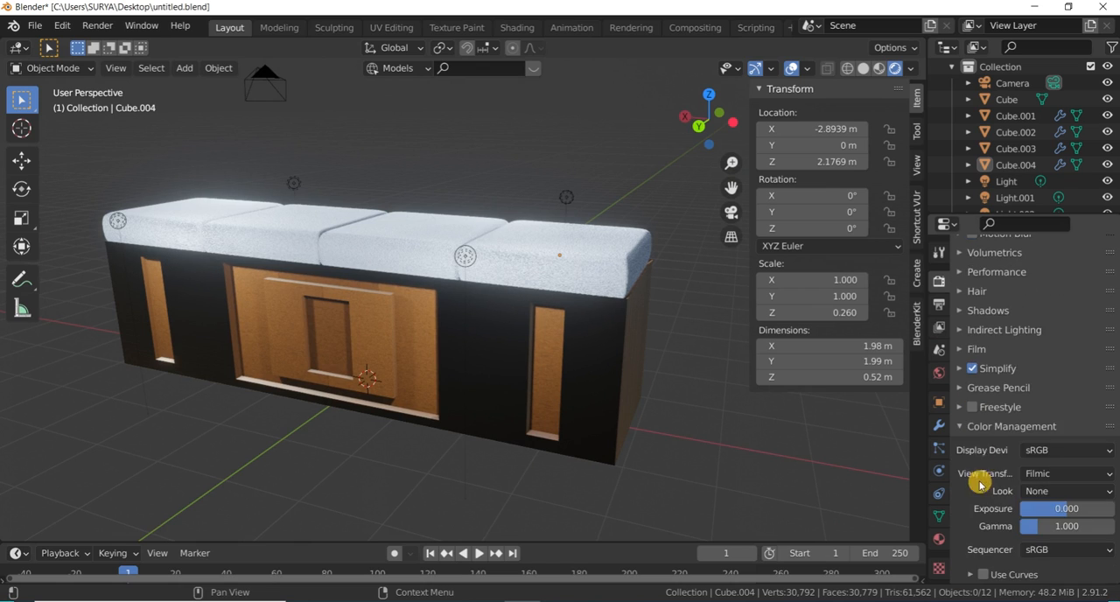
click(1068, 491)
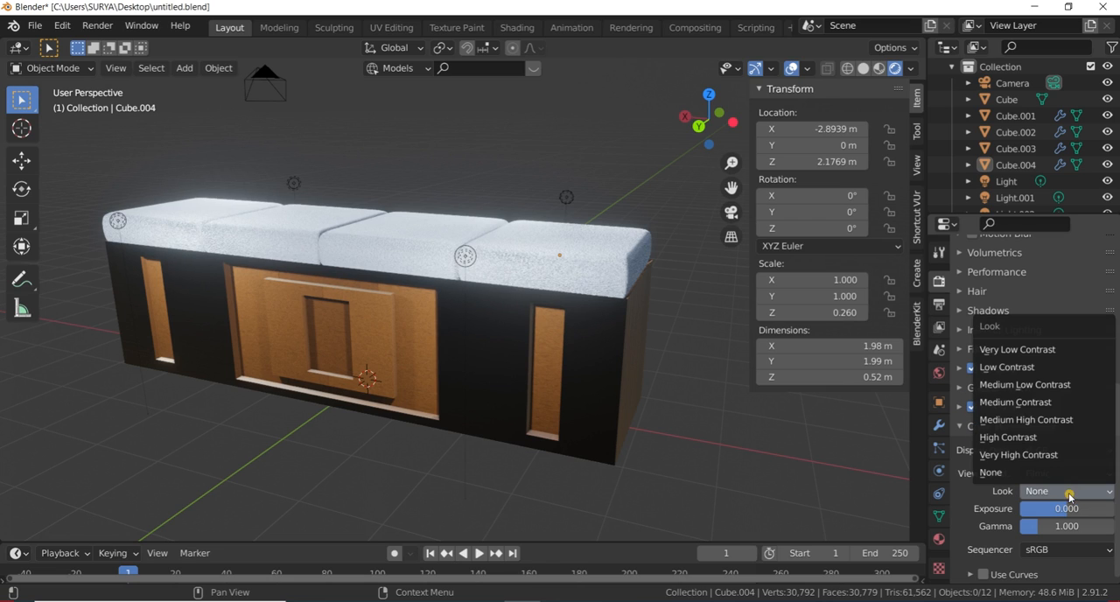
click(1036, 437)
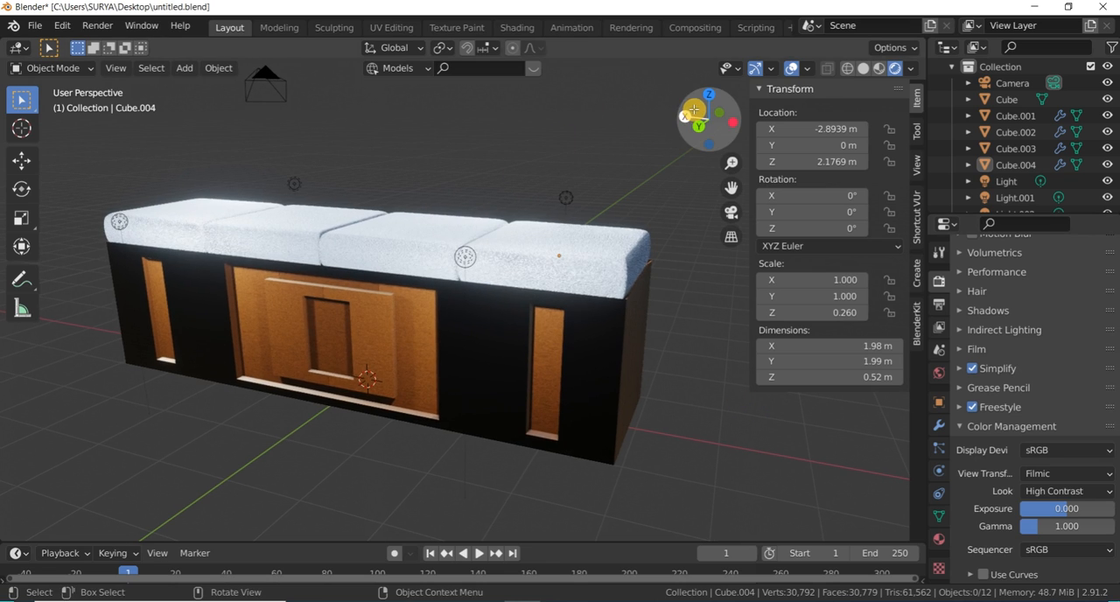
- Raise the light behind the Cube.004 end cushion along Z to a height of about 3.01 m
drag(701, 108, 552, 190)
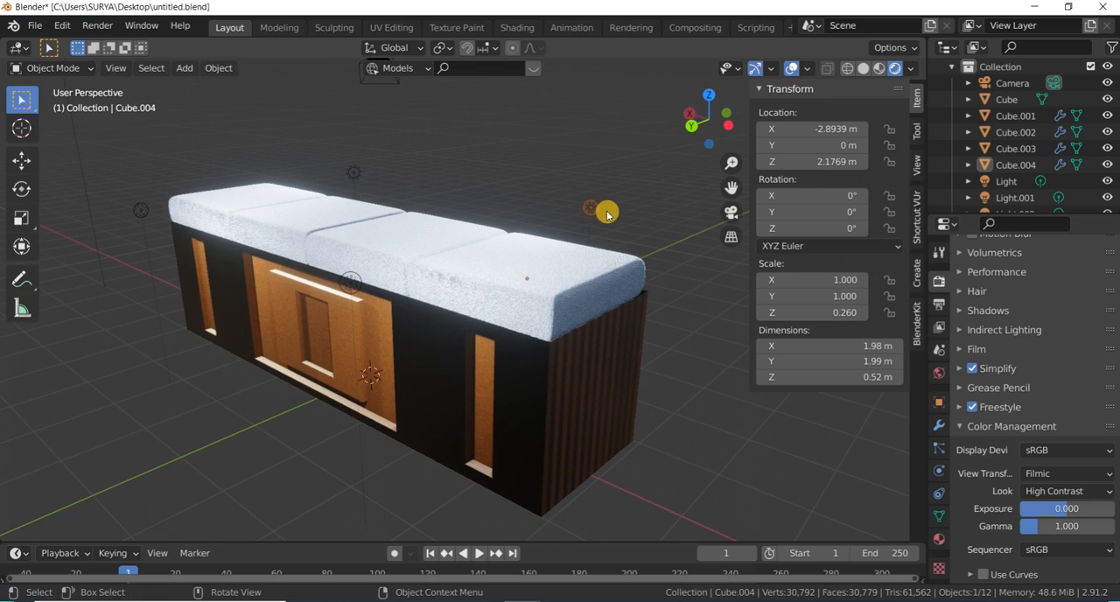
key(g)
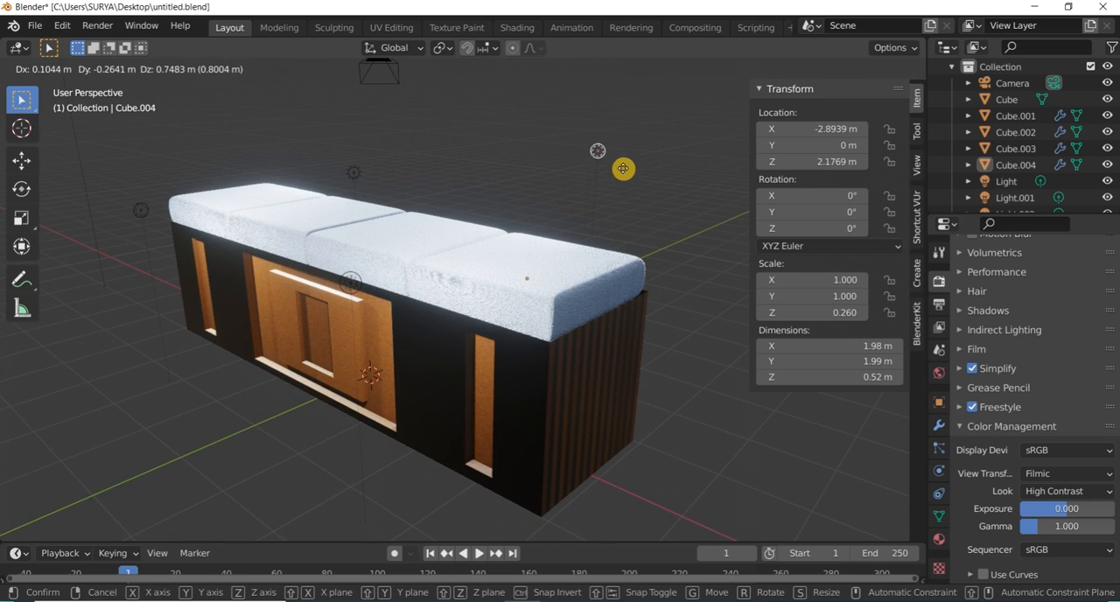
key(z)
click(604, 190)
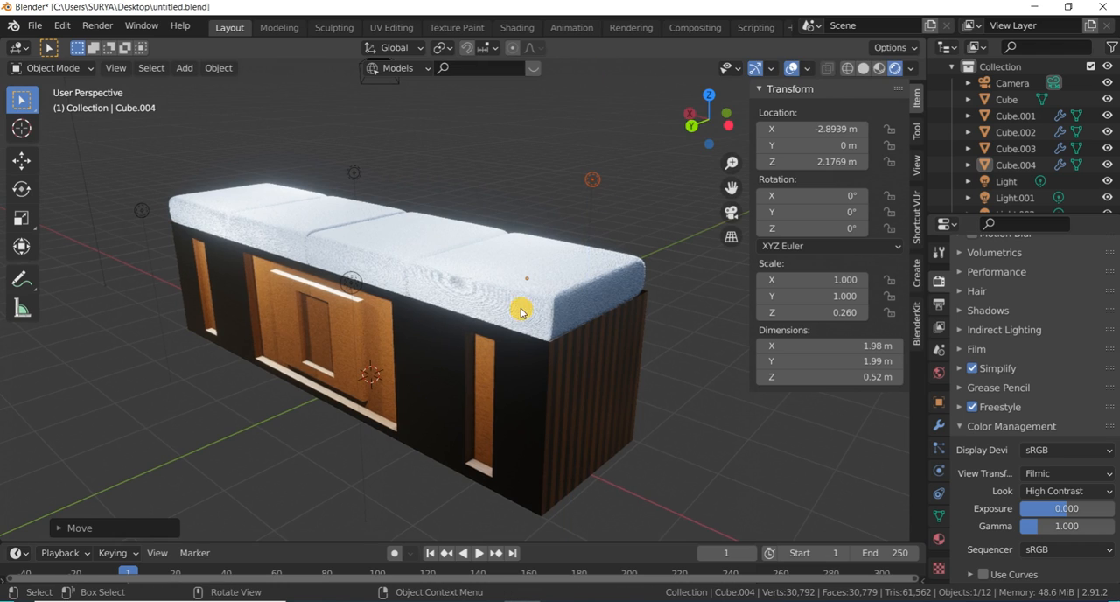
click(378, 191)
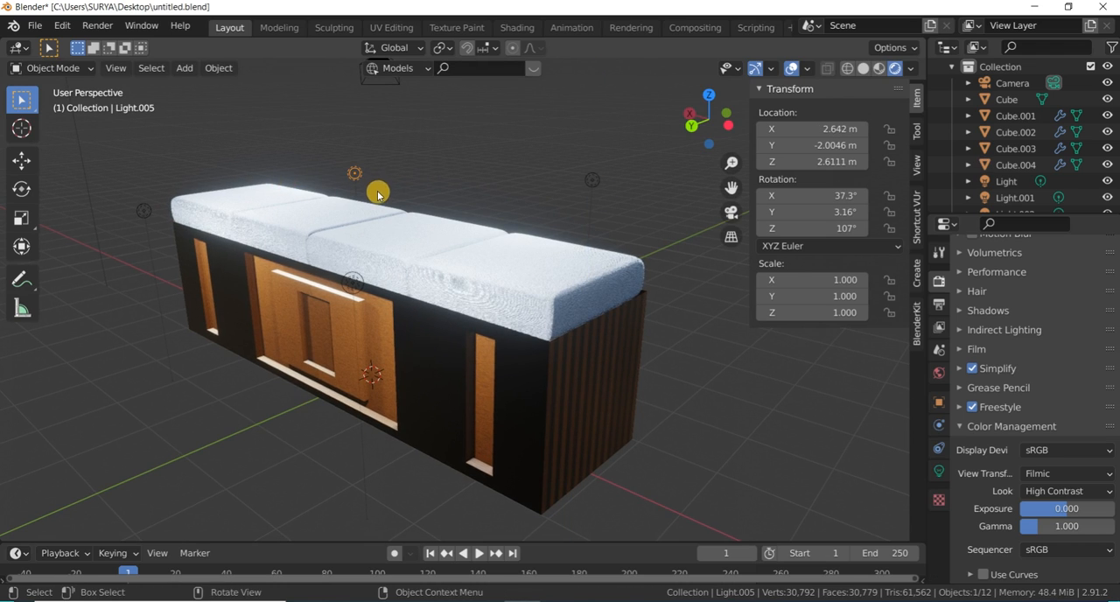
key(g)
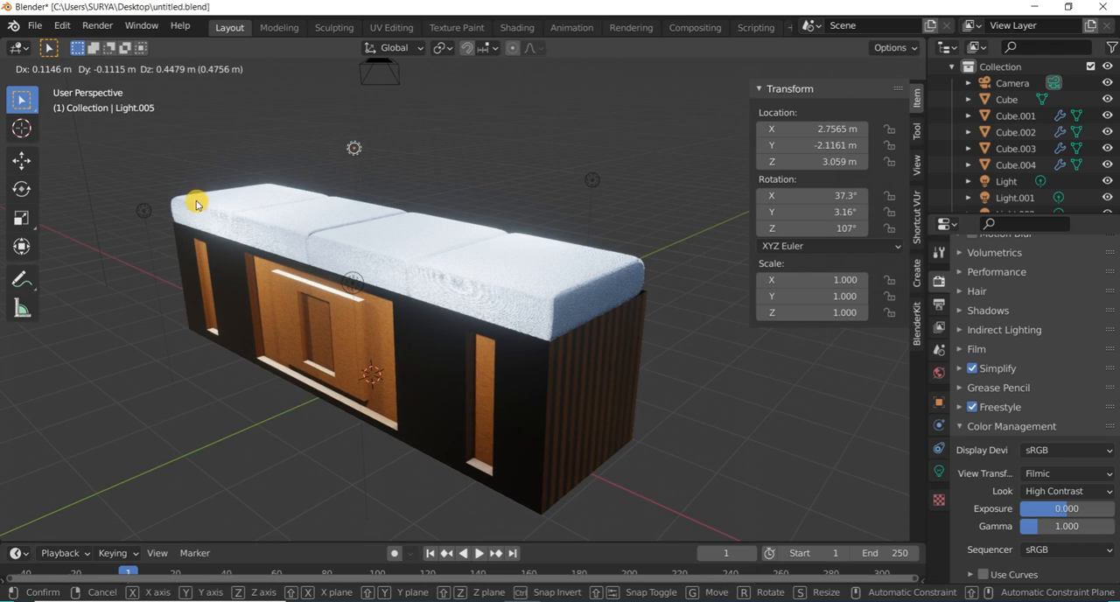
right_click(188, 219)
scroll(404, 246, down, 1)
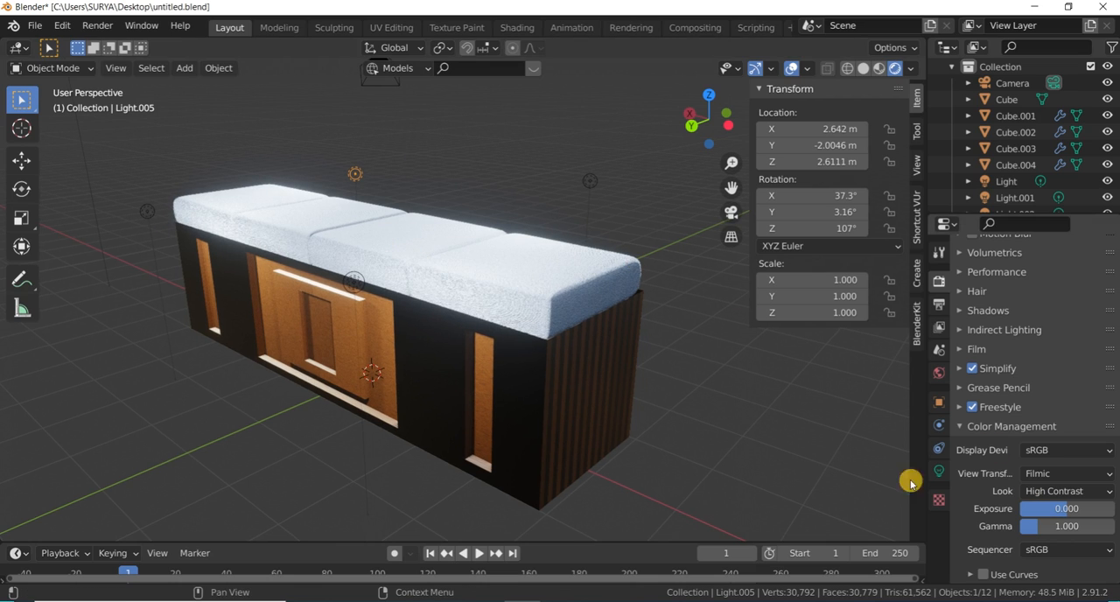
- Change the cushions' Crushed Velvet Eevee base color to red, about H 0.025, S 0.723, V 0.659
click(555, 291)
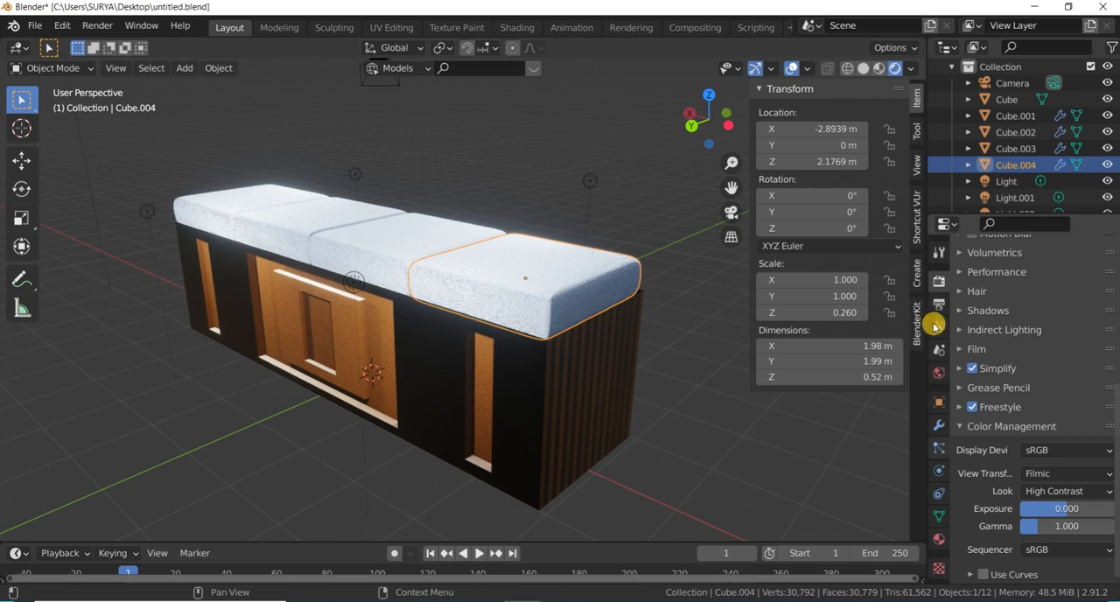
click(936, 546)
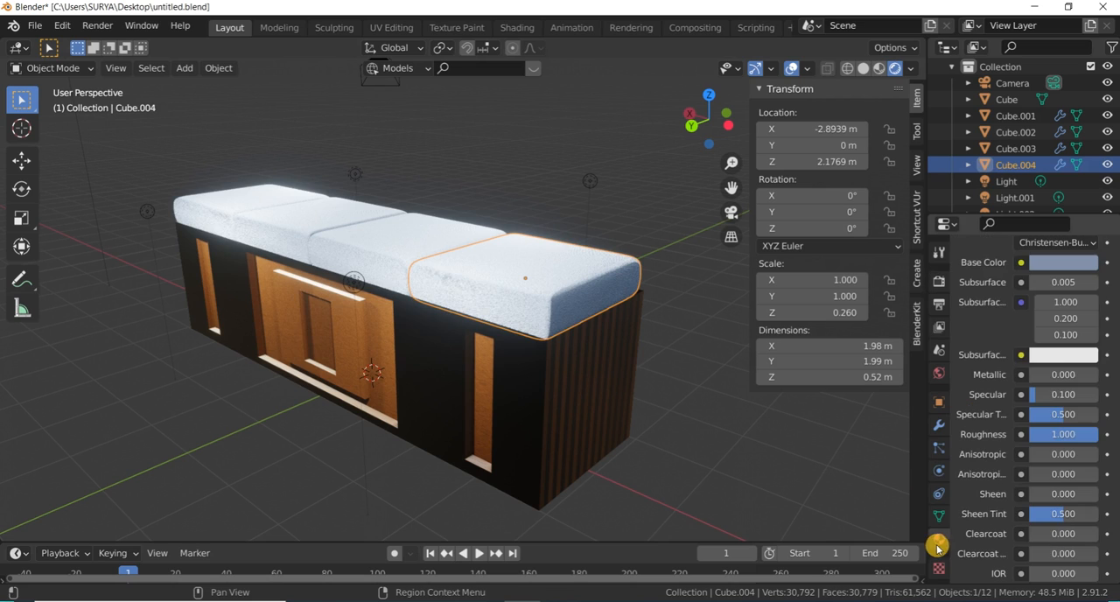
scroll(1059, 359, up, 3)
click(1060, 357)
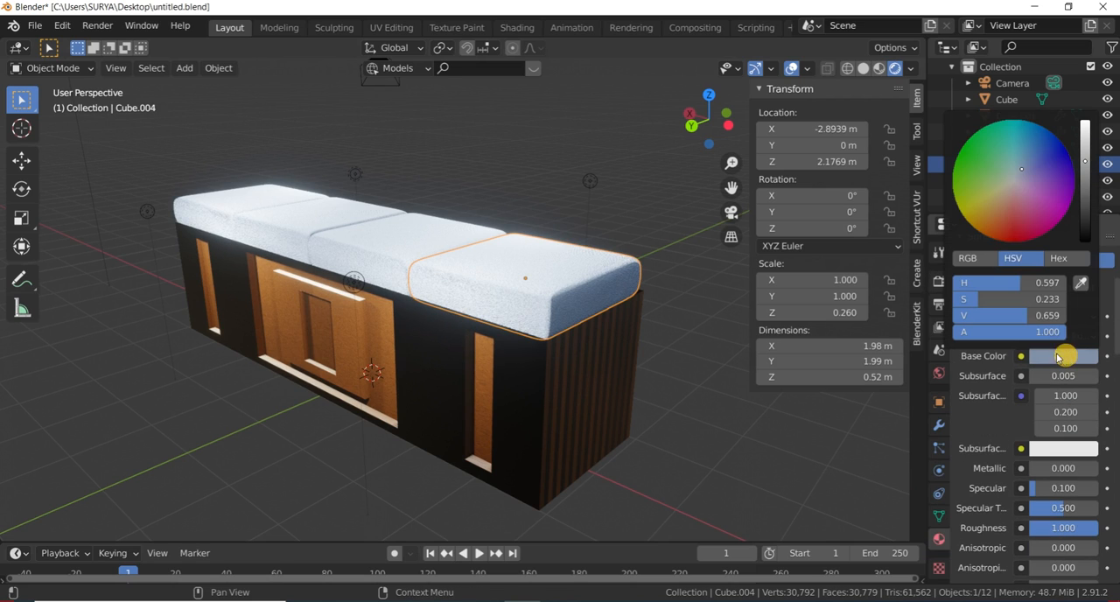
drag(1021, 168, 1010, 218)
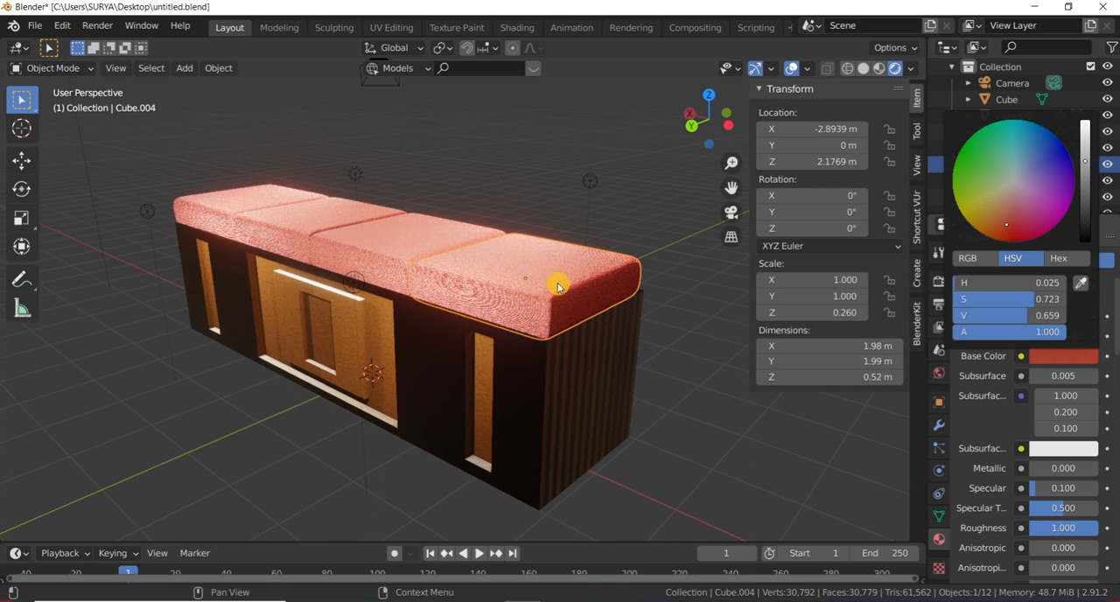
click(605, 186)
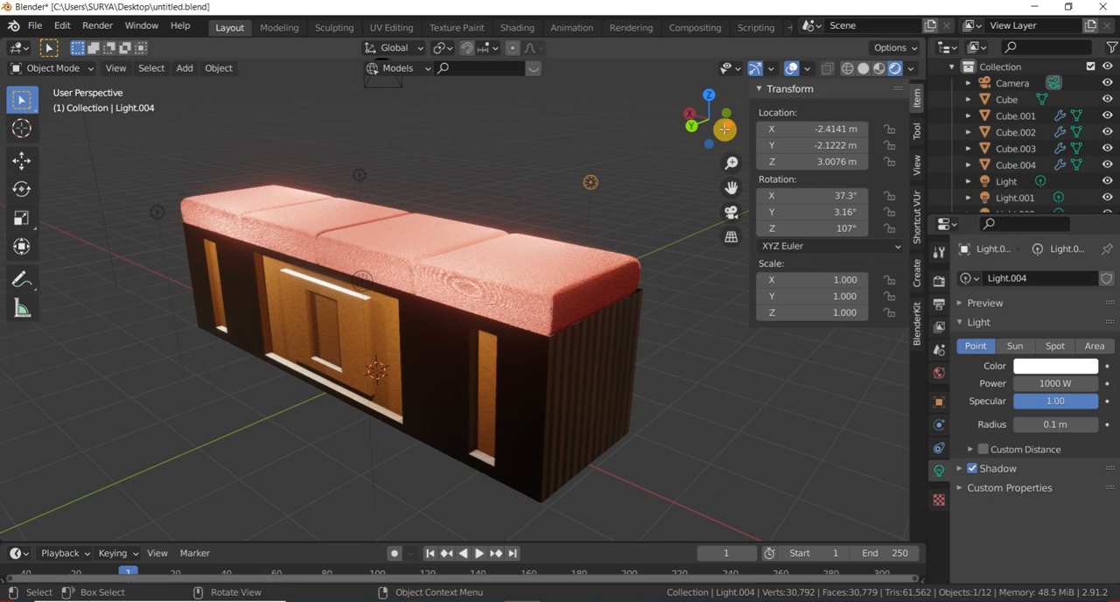
- Inspect the recolored cushions and the wood box from the front and at an angle toward the bench's end
drag(702, 128, 806, 131)
scroll(598, 278, down, 3)
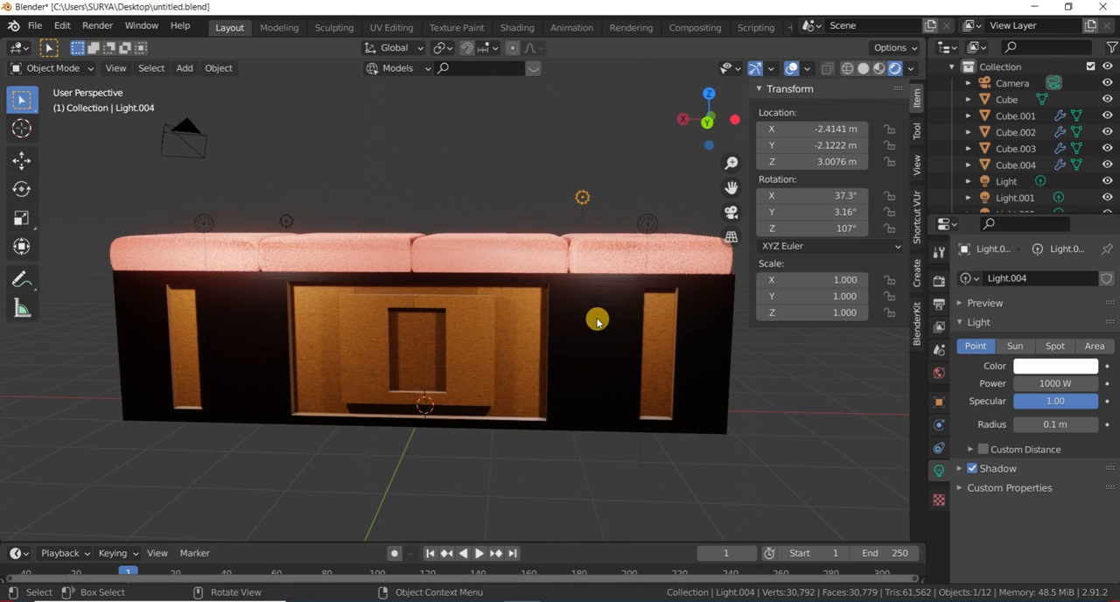
drag(710, 116, 324, 355)
scroll(332, 342, up, 4)
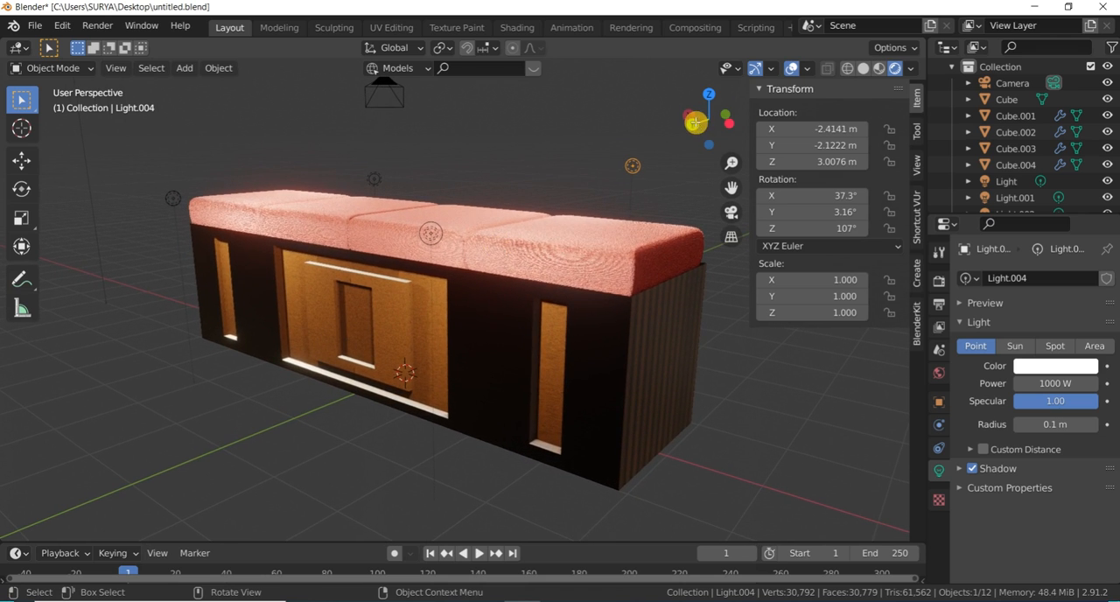
- Change the cushions' Crushed Velvet Eevee base color to blue, about H 0.652, S 0.526, V 0.633
mouse_move(705, 121)
mouse_down()
mouse_move(507, 112)
mouse_move(764, 127)
mouse_move(713, 138)
mouse_up()
click(628, 244)
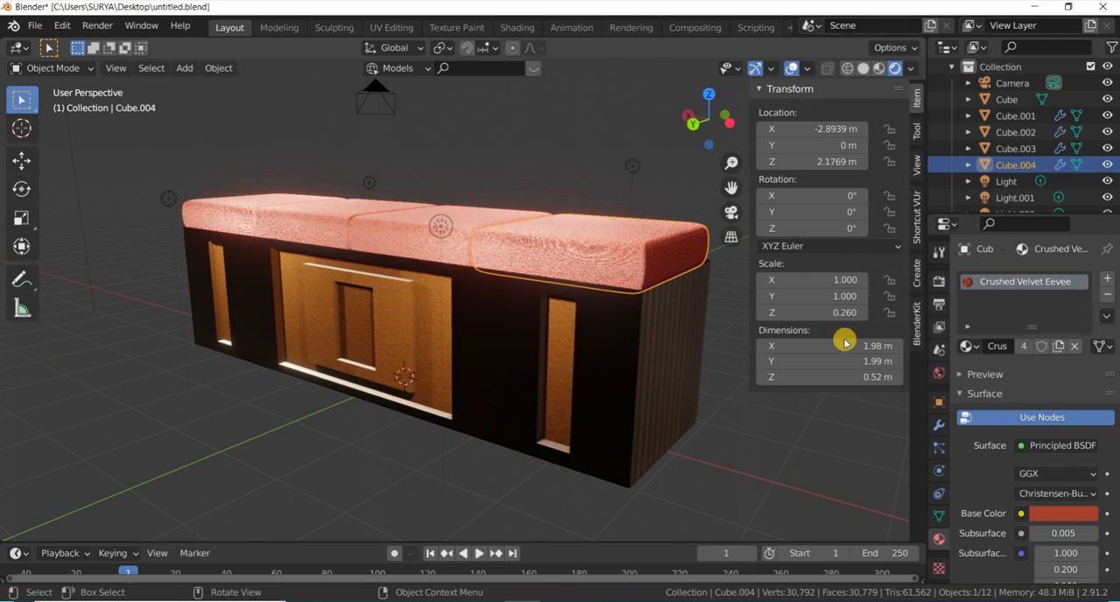
click(1058, 511)
drag(1044, 310, 1015, 328)
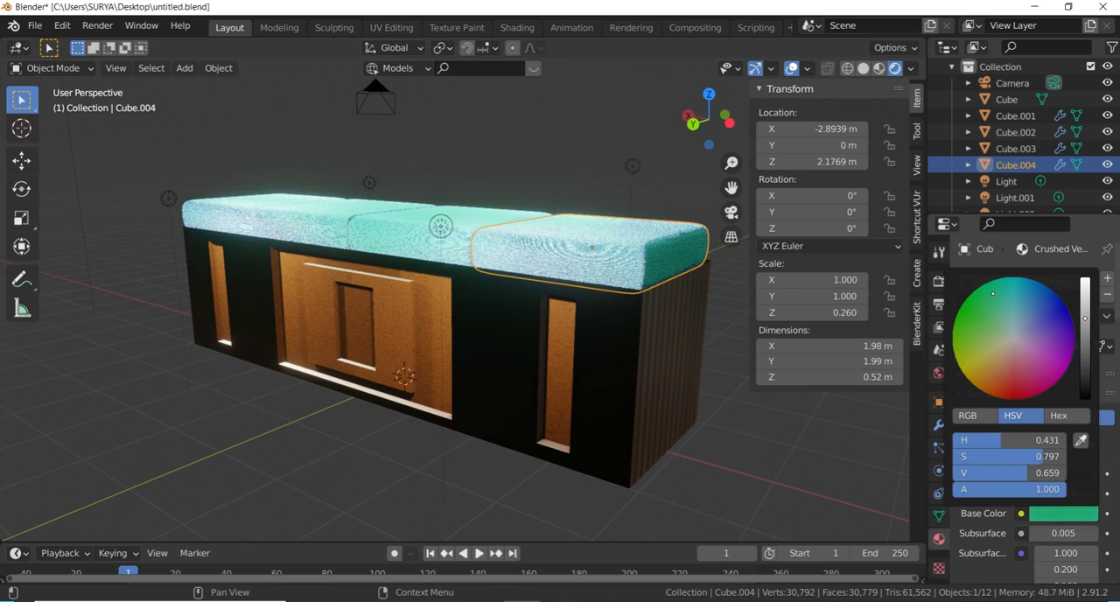
drag(988, 294, 1012, 308)
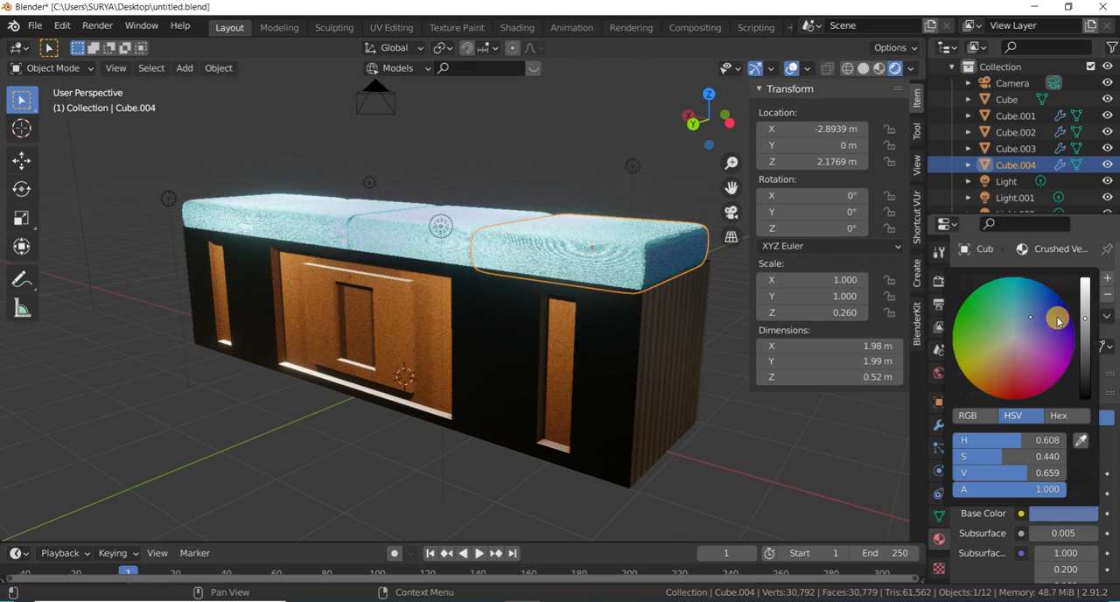
mouse_move(1085, 317)
mouse_down()
mouse_move(1085, 387)
mouse_move(1085, 324)
mouse_move(1043, 322)
mouse_move(1029, 335)
mouse_move(1039, 320)
mouse_up()
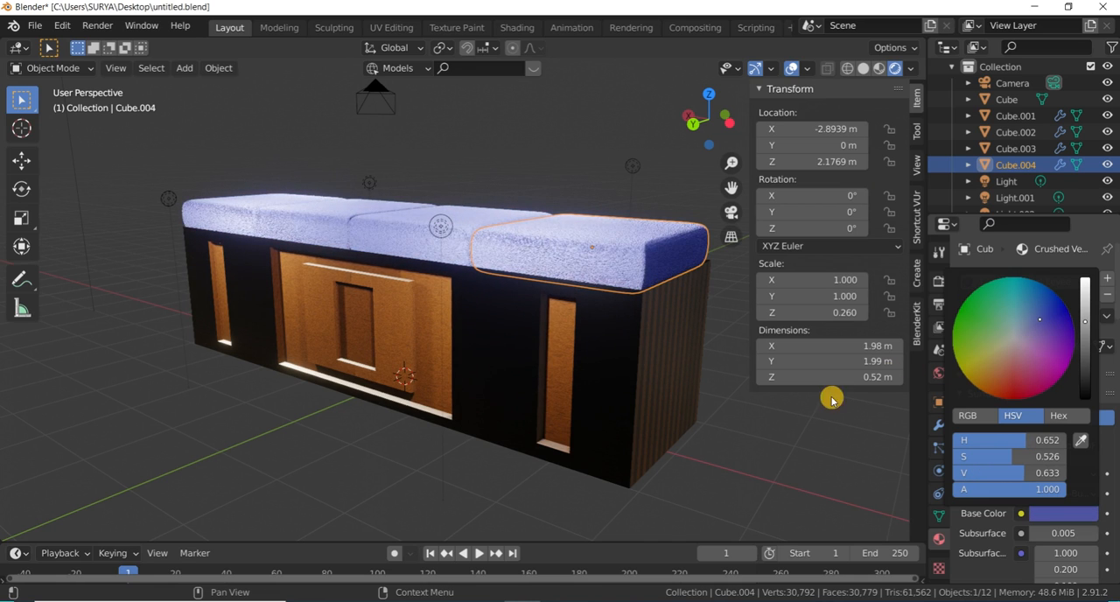
click(891, 430)
- Review the Crushed Velvet Eevee material's surface properties and its volume shader options
scroll(1034, 428, down, 2)
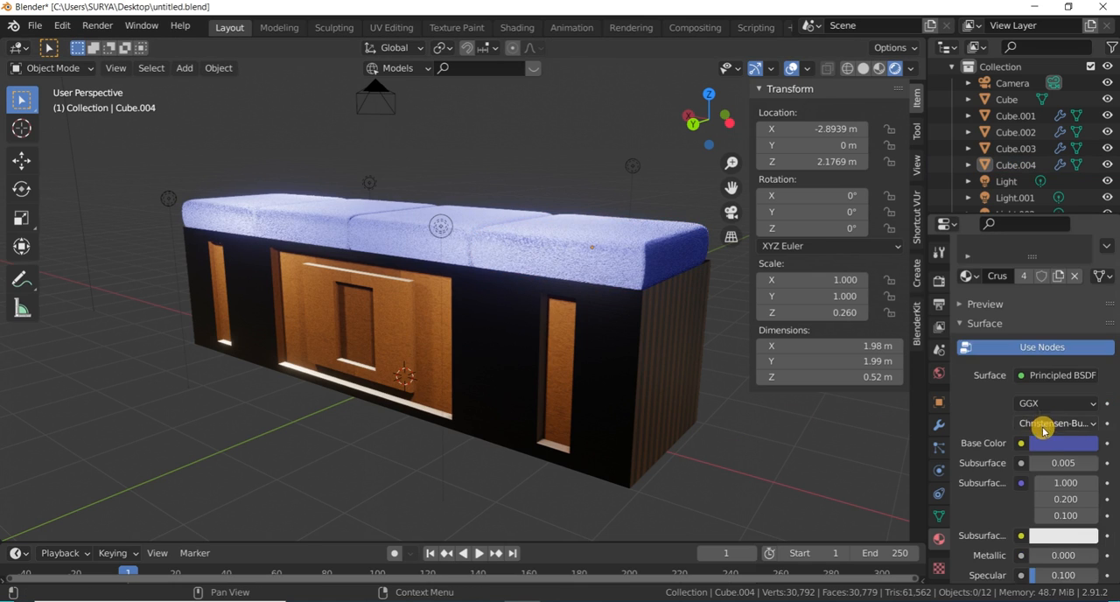
scroll(1050, 435, down, 2)
scroll(1063, 463, down, 2)
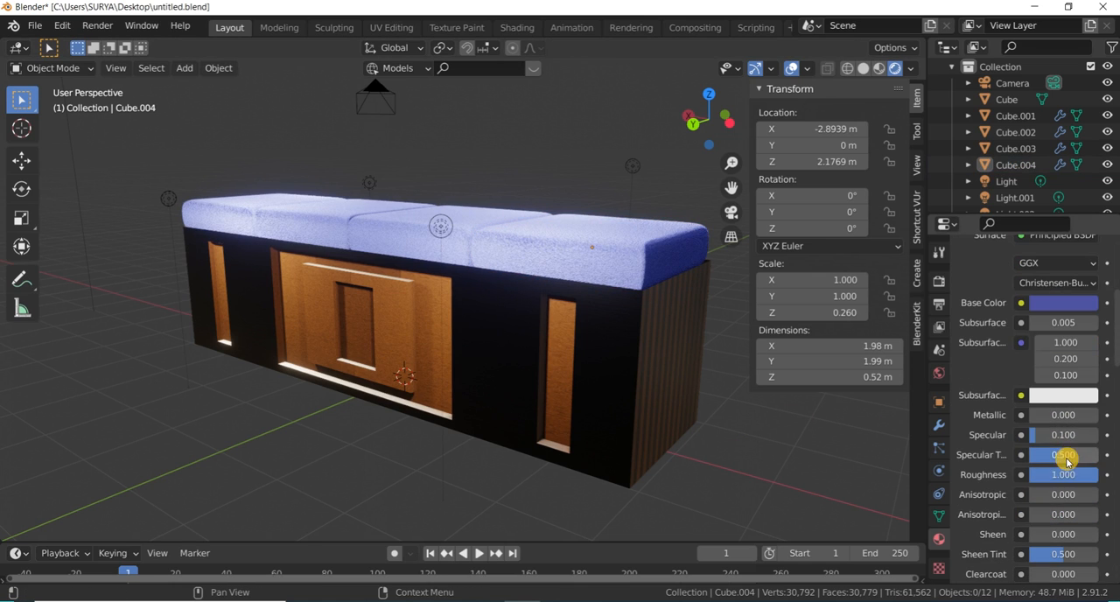
scroll(1072, 446, down, 6)
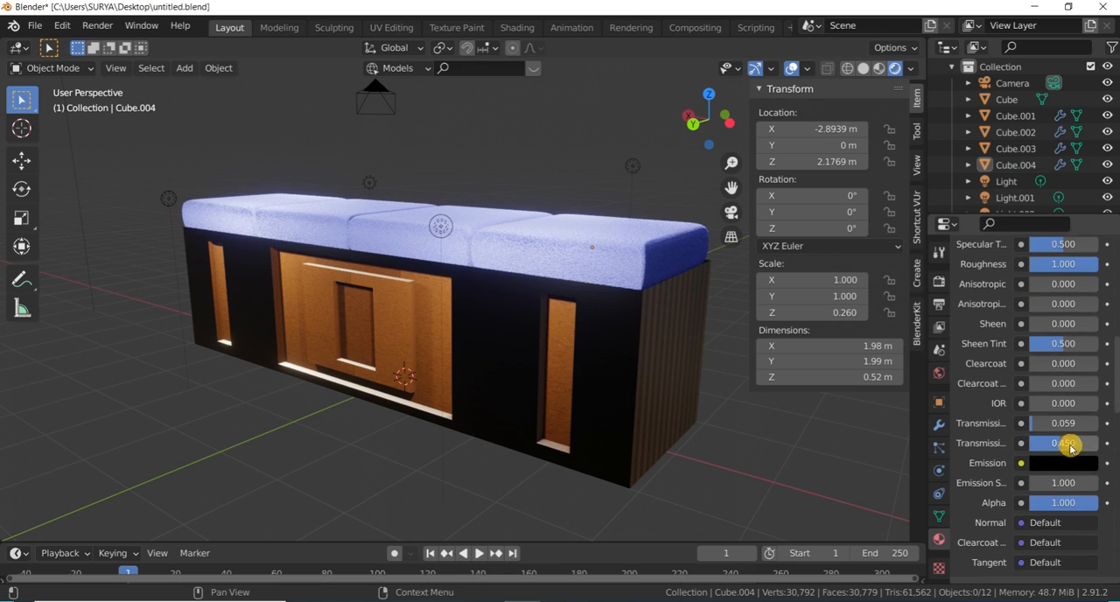
scroll(1059, 433, down, 3)
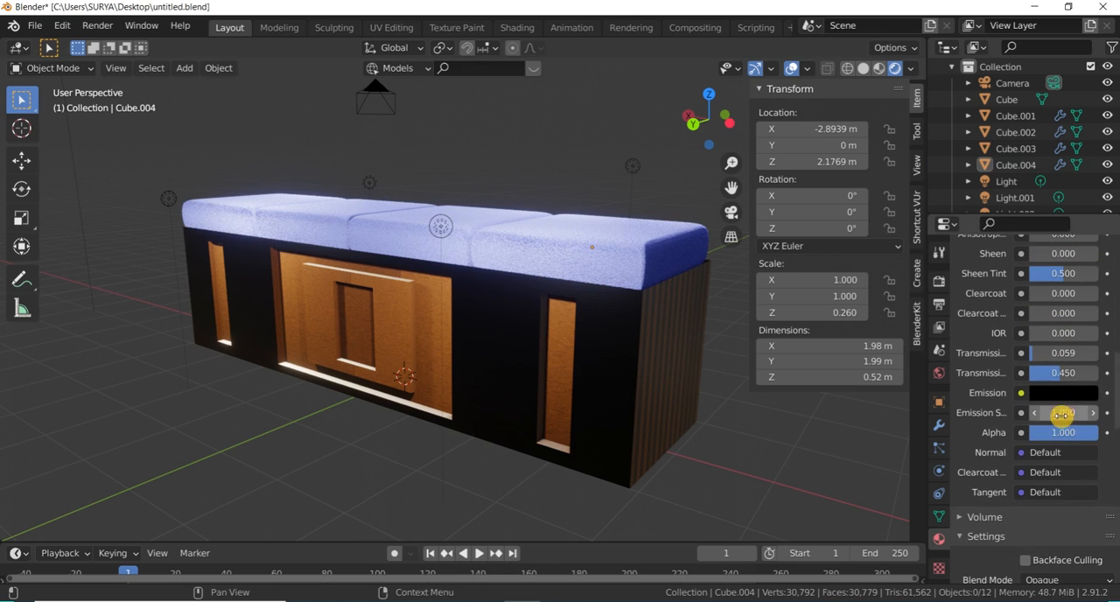
scroll(1033, 442, down, 1)
click(1006, 425)
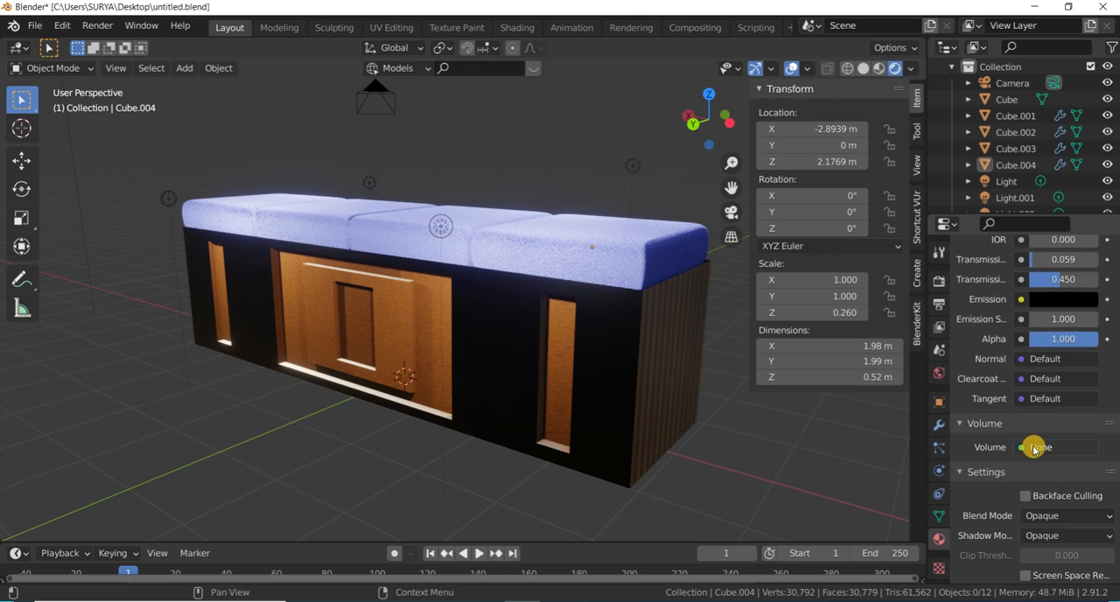
click(1039, 447)
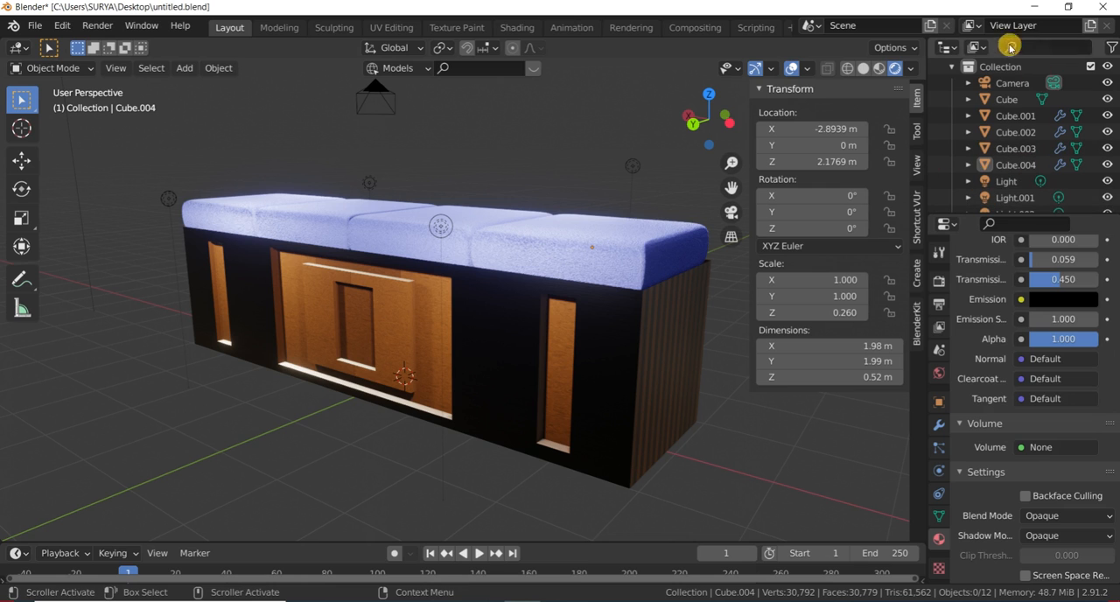
- Hide the viewport overlays, gizmos and sidebar for an unobstructed rendered view of the bench
mouse_move(718, 124)
mouse_down()
mouse_move(695, 121)
mouse_move(717, 124)
mouse_up()
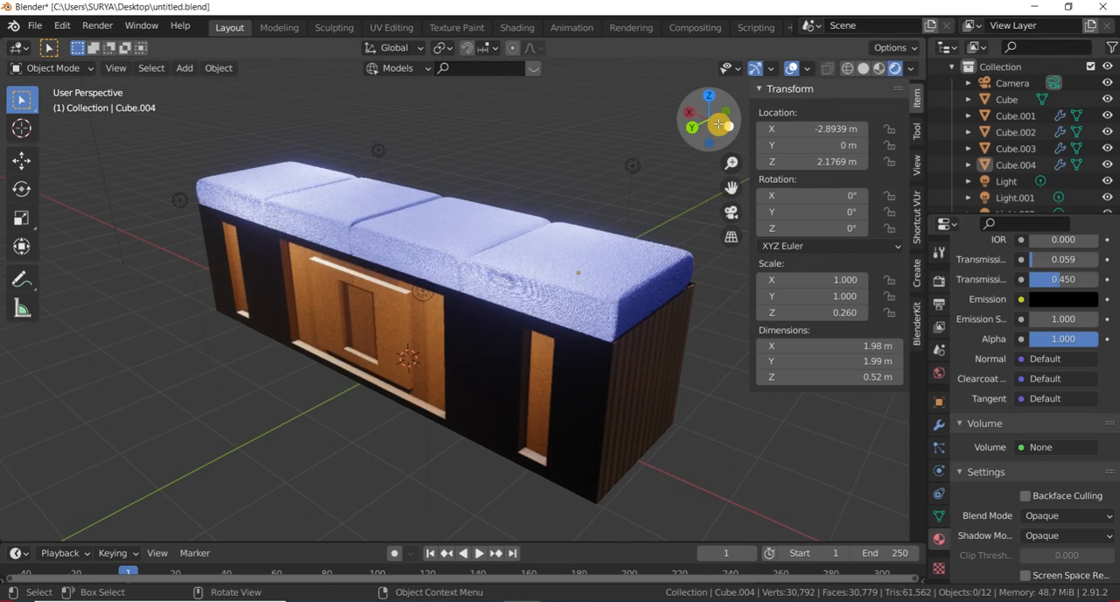
key(KP_0)
key(KP_0)
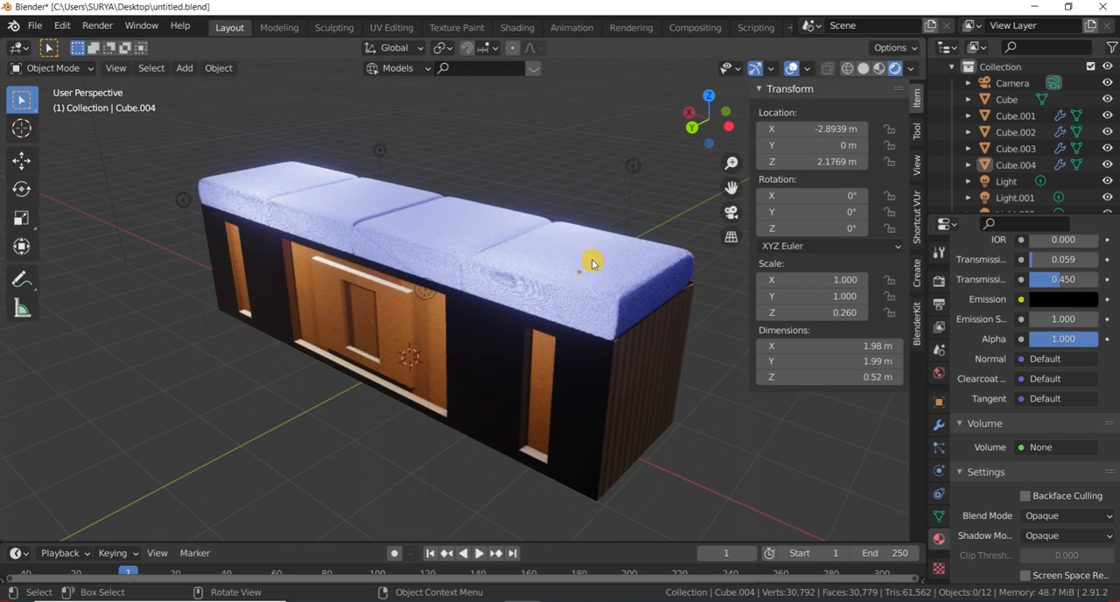
click(792, 68)
click(755, 70)
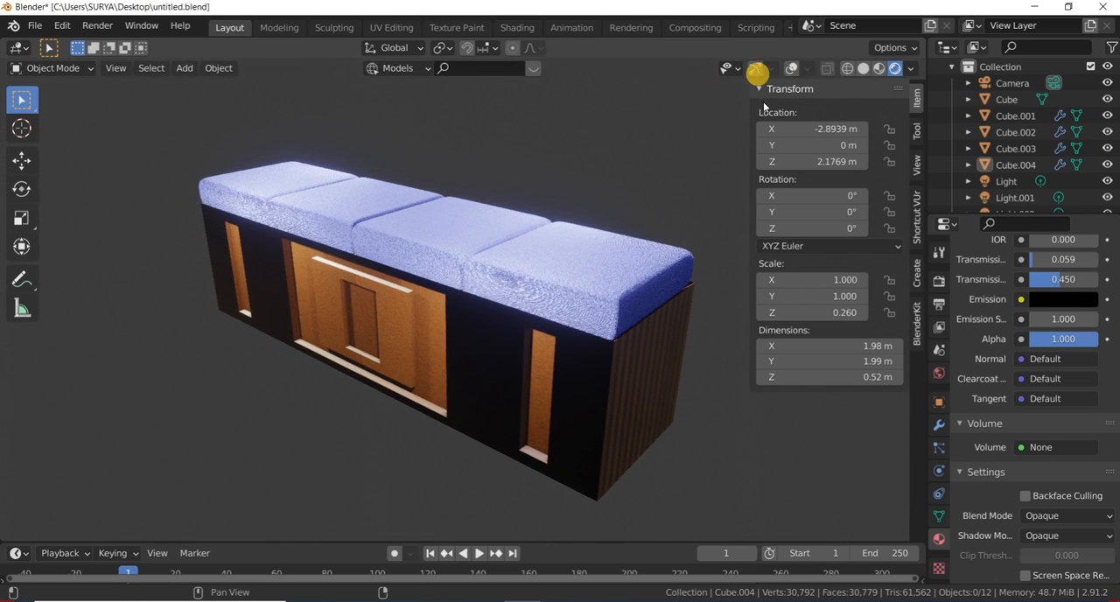
key(n)
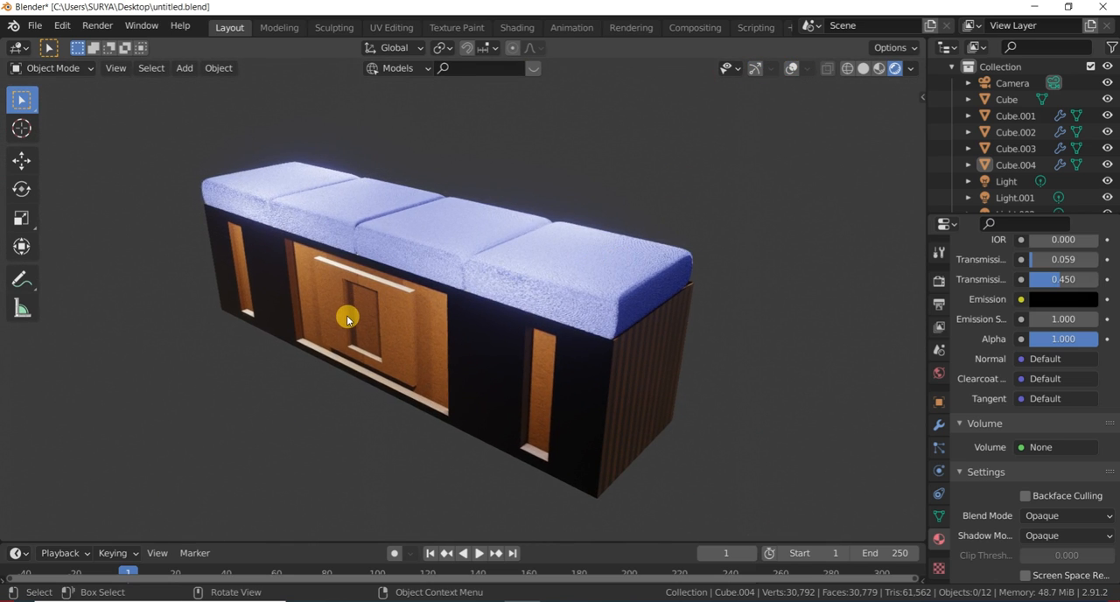
- Inspect the rendered bench with its blue cushions in a full-screen viewport, and restore the regular layout
key(ctrl+alt+space)
middle_drag(315, 257, 444, 254)
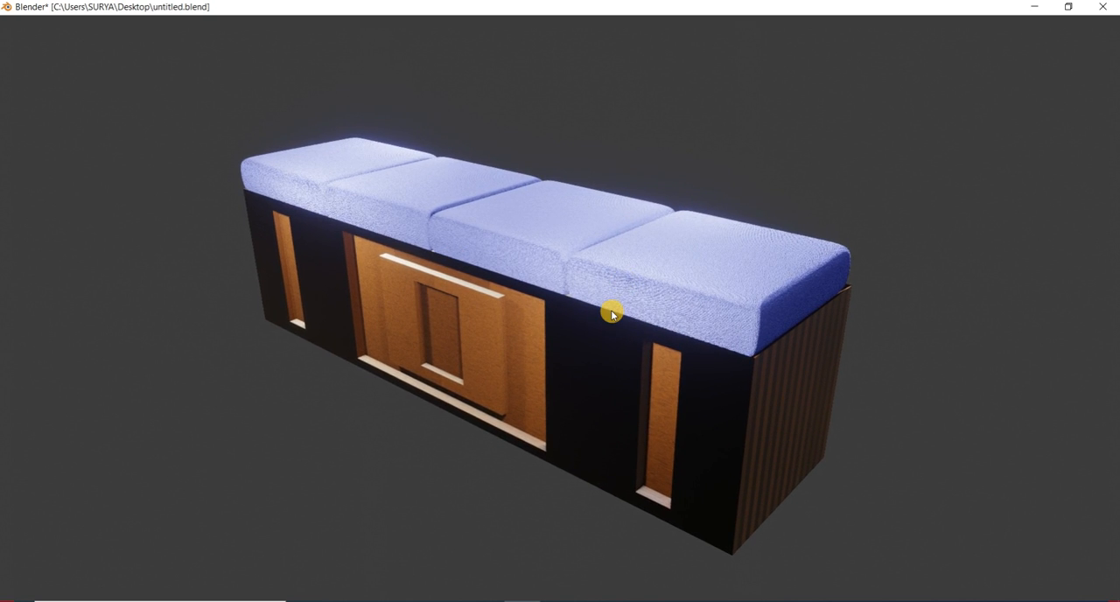
key(ctrl+alt+space)
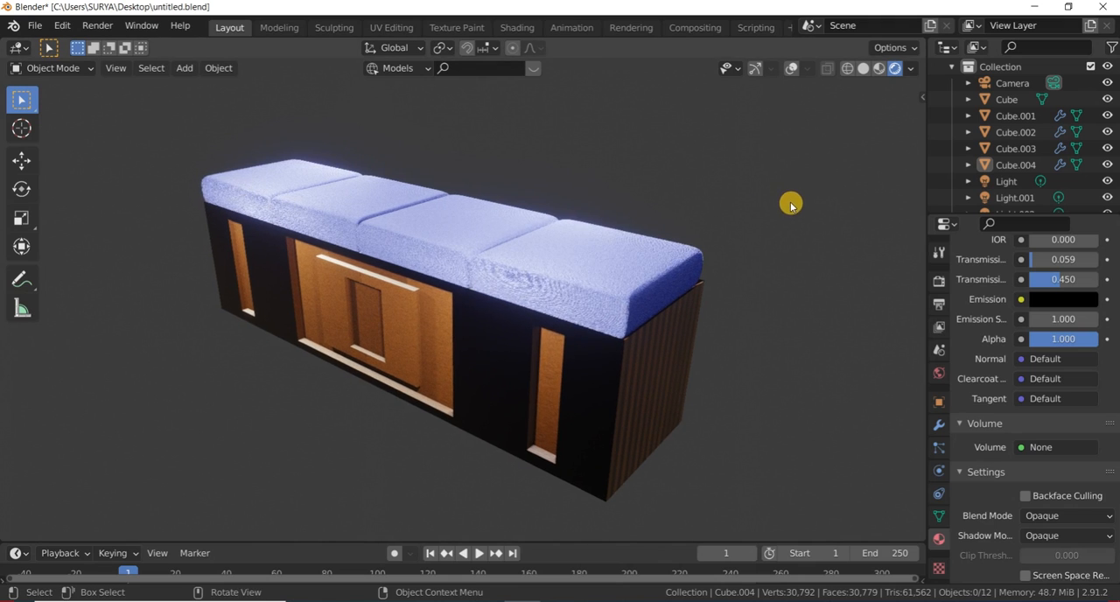